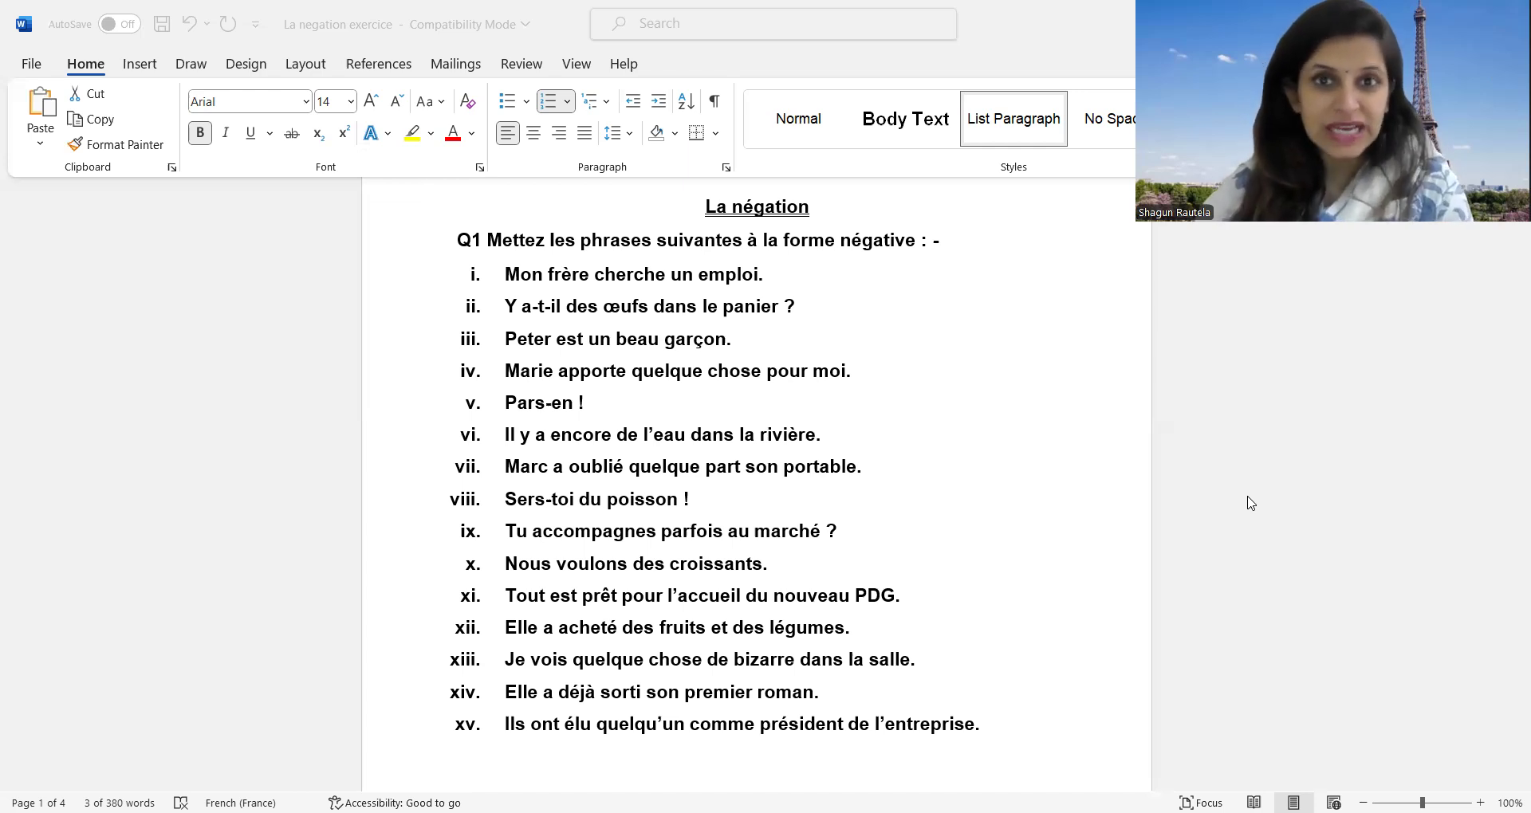
Insert an unnumbered, left-aligned blank line in Normal style below sentence i, “Mon frère cherche un emploi.”.
left_click(772, 275)
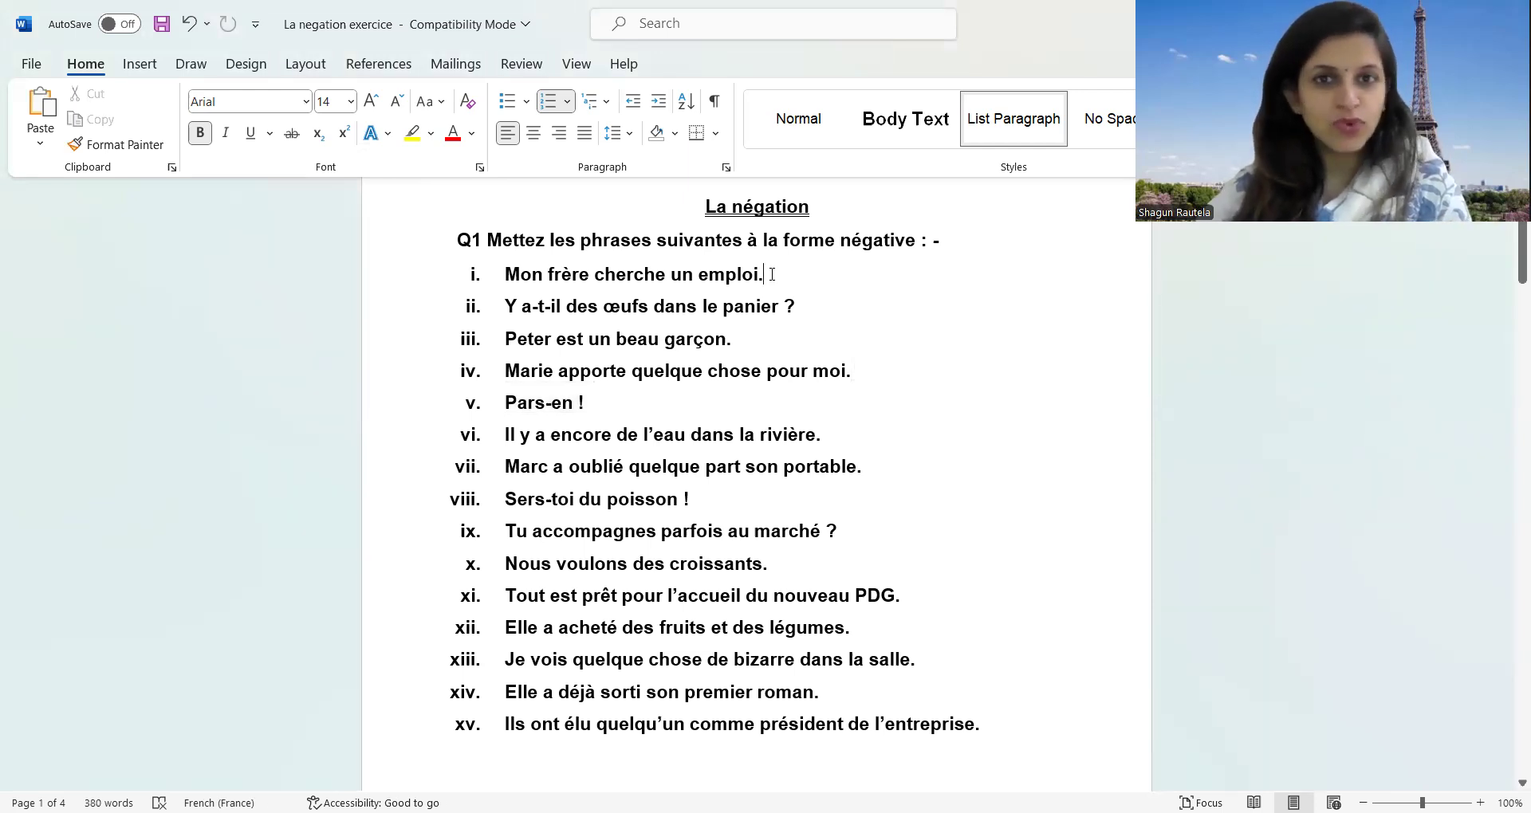
key("Return")
key("BackSpace")
key("ctrl+r")
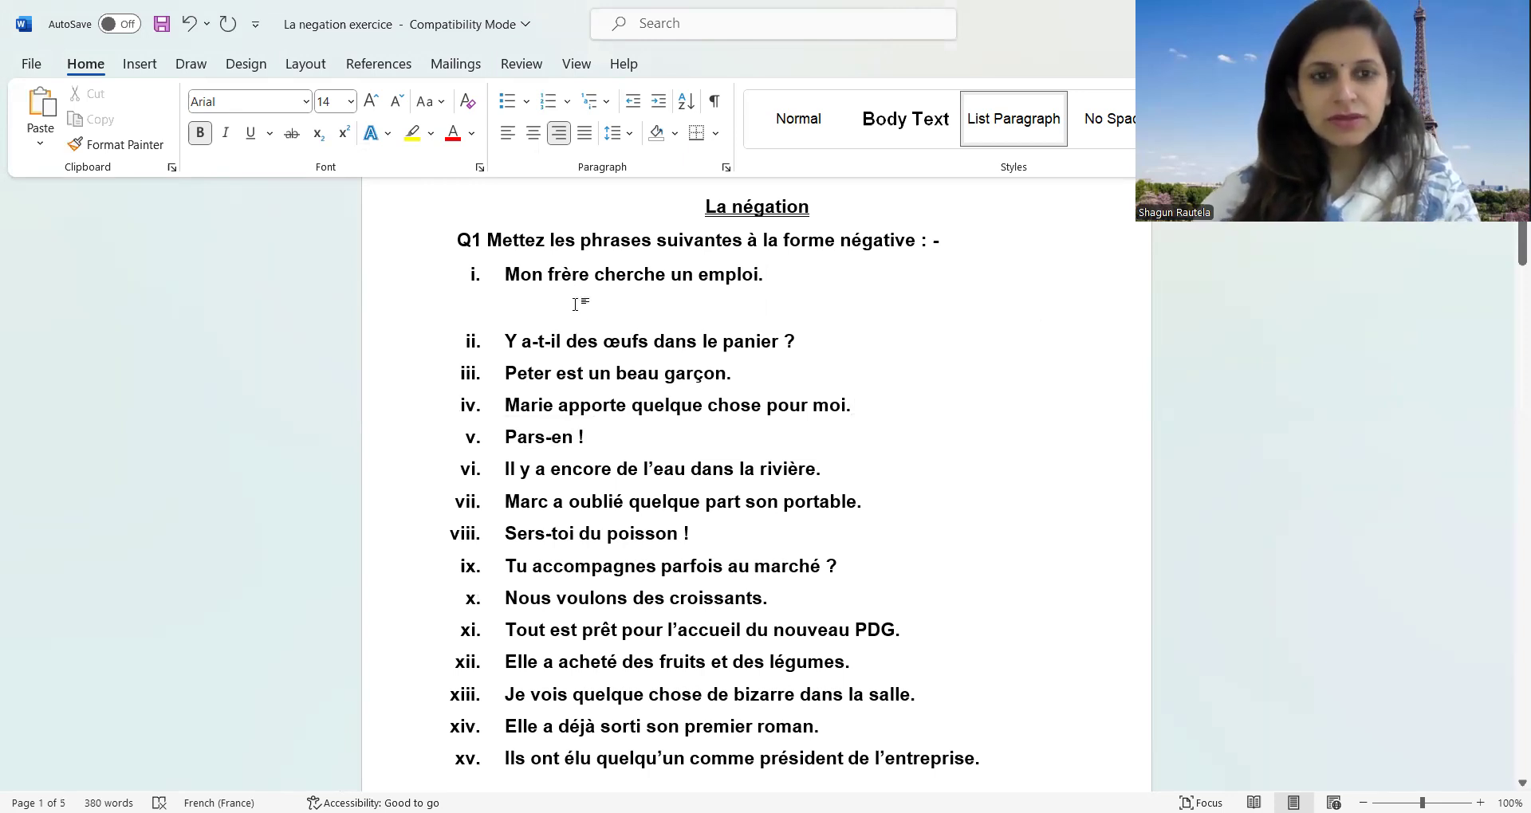
key("ctrl+e")
key("ctrl+l")
key("ctrl+shift+n")
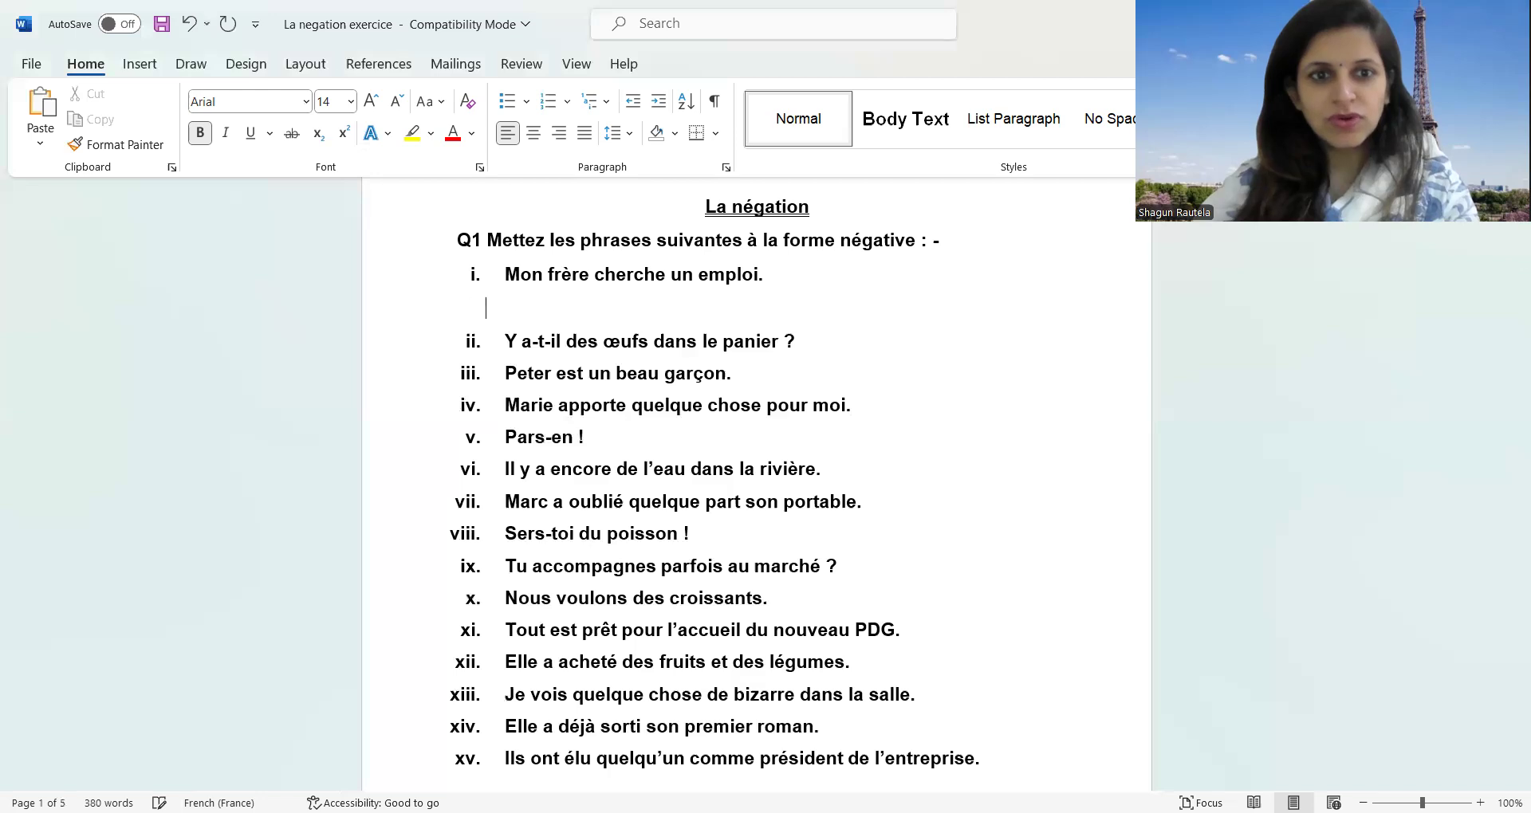
Write the indented answer “Mon frère ne cherche pas d’emploi.” below sentence i, correcting the spelling of “frère”.
key("Tab")
type("Mon ")
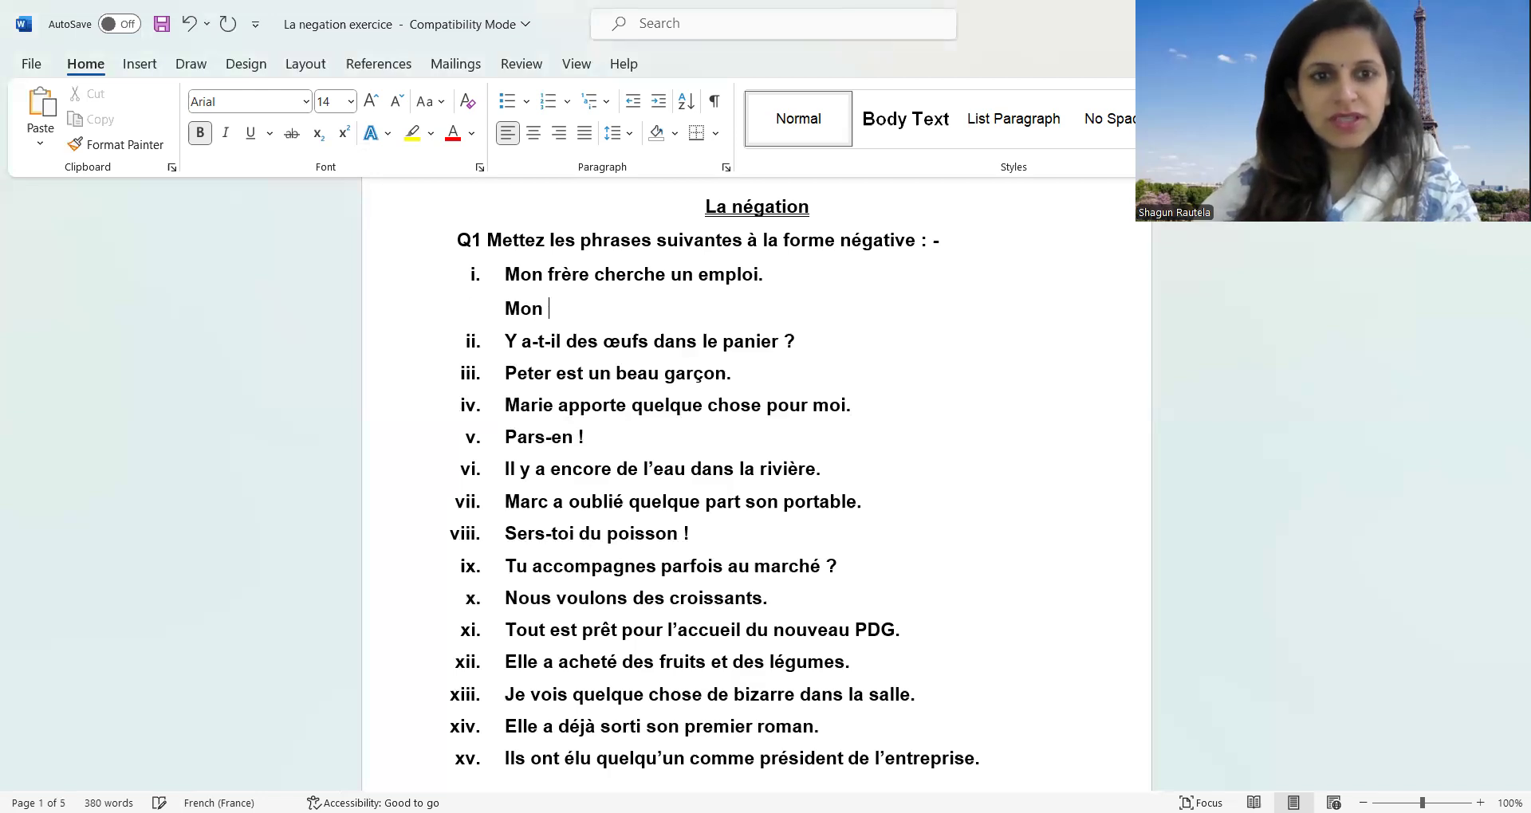
type("frere ")
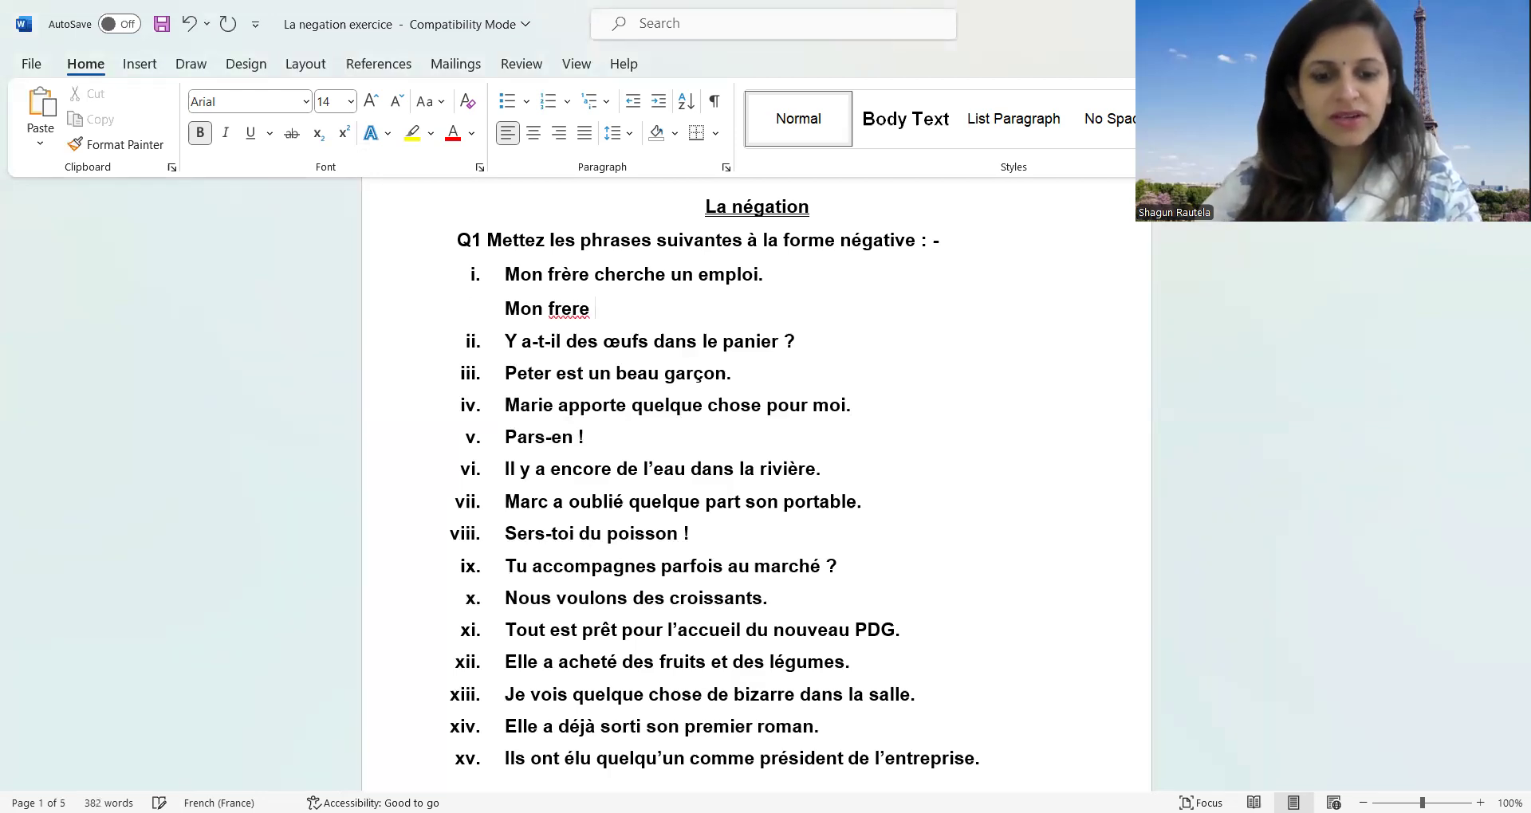
type("ne cher")
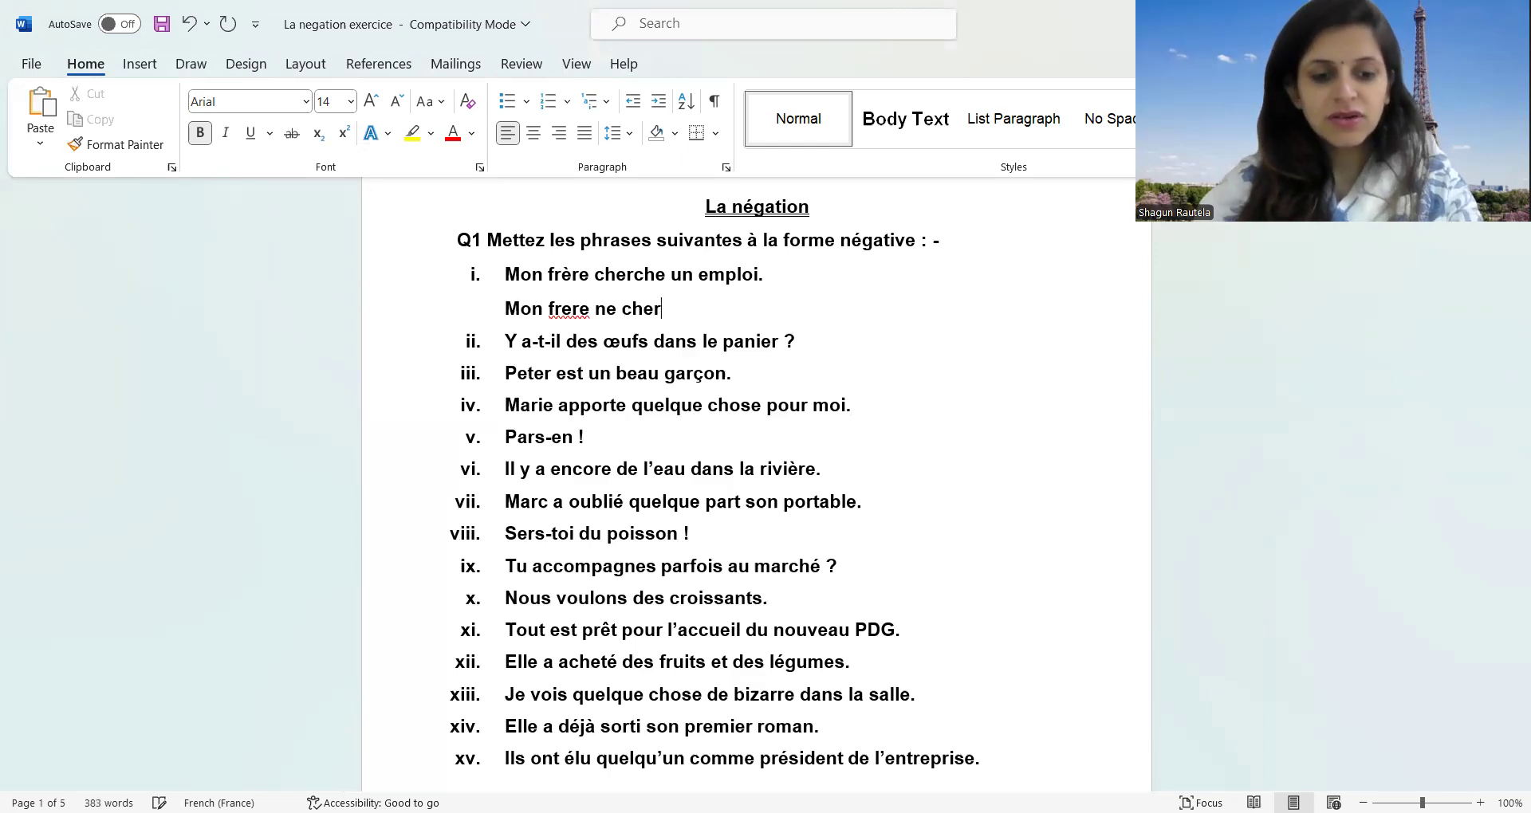
type("che pas")
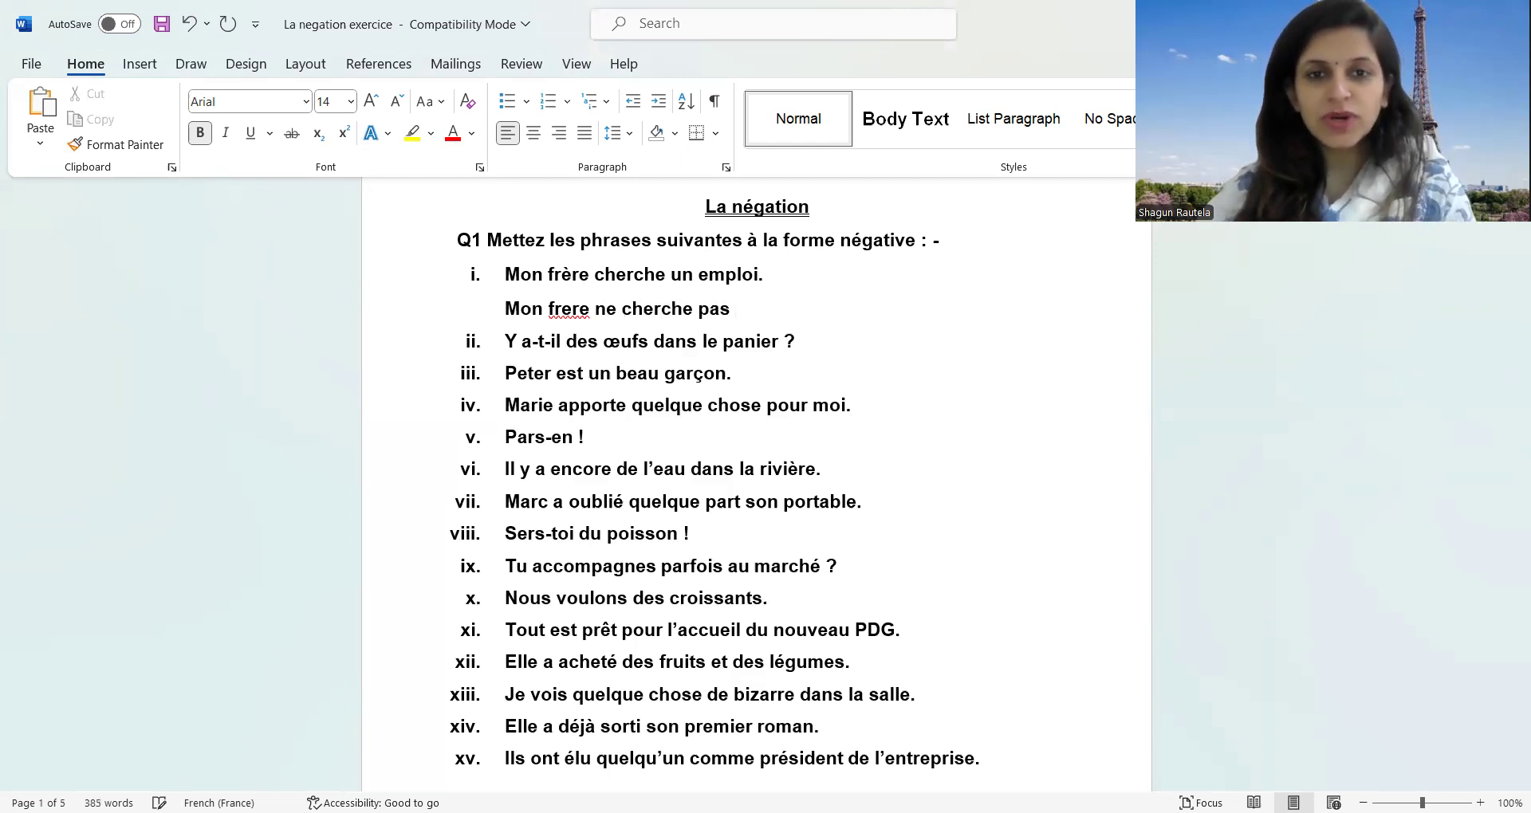
right_click(573, 309)
left_click(434, 16)
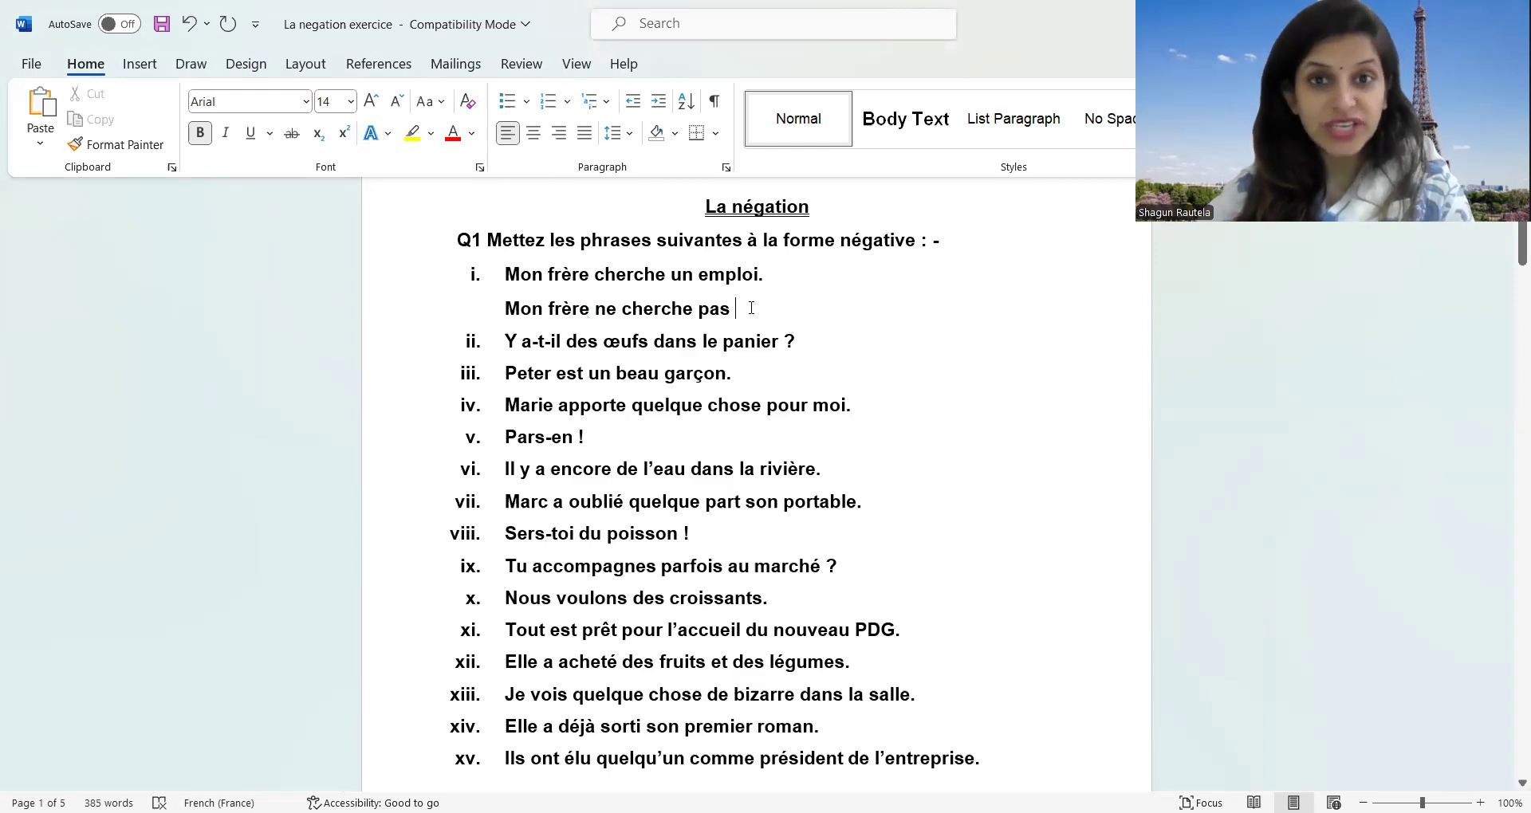
type("d'e")
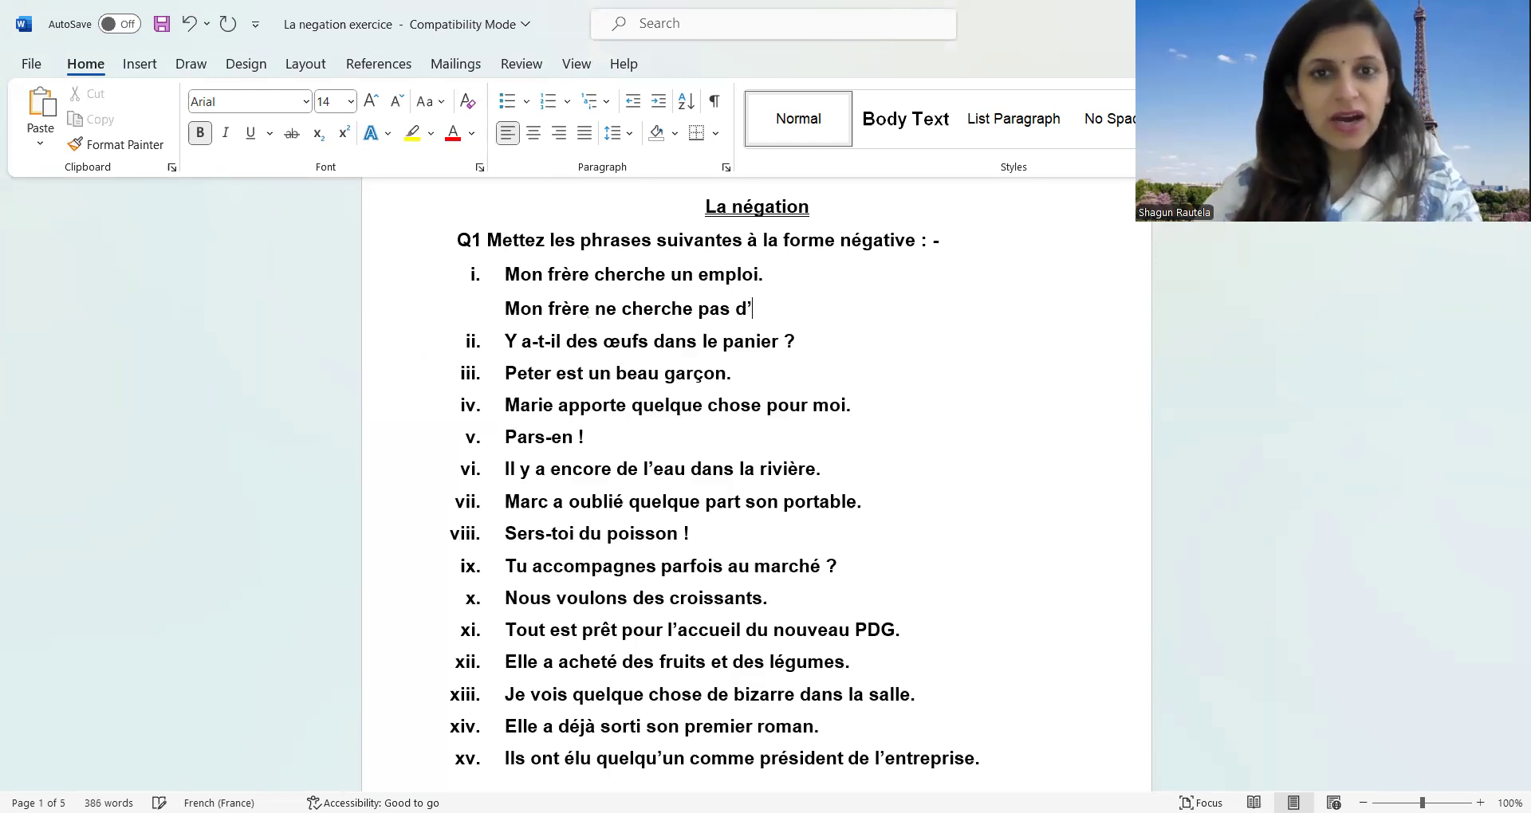
type("mploi")
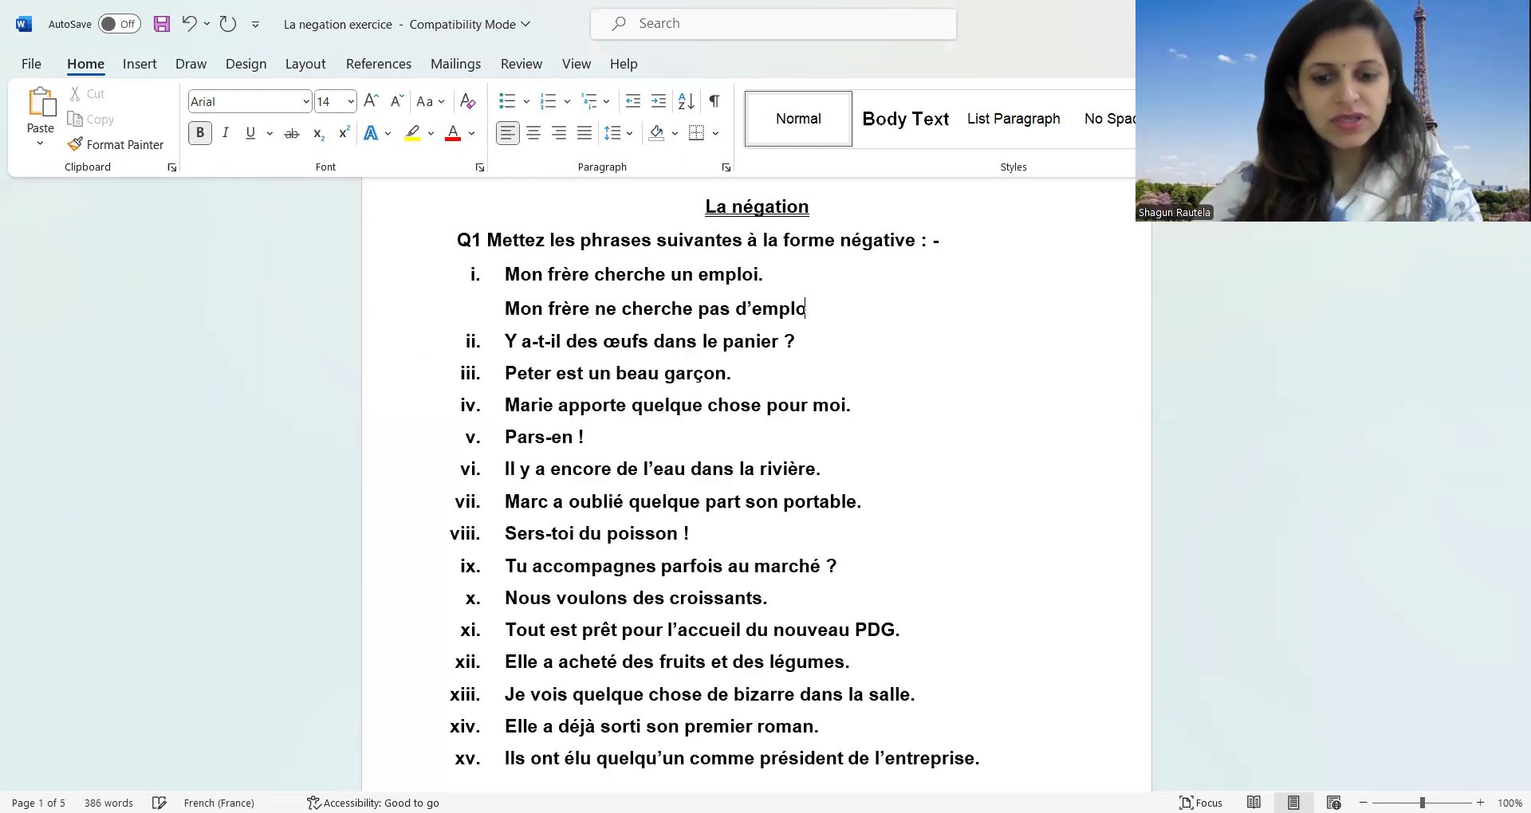
type(".")
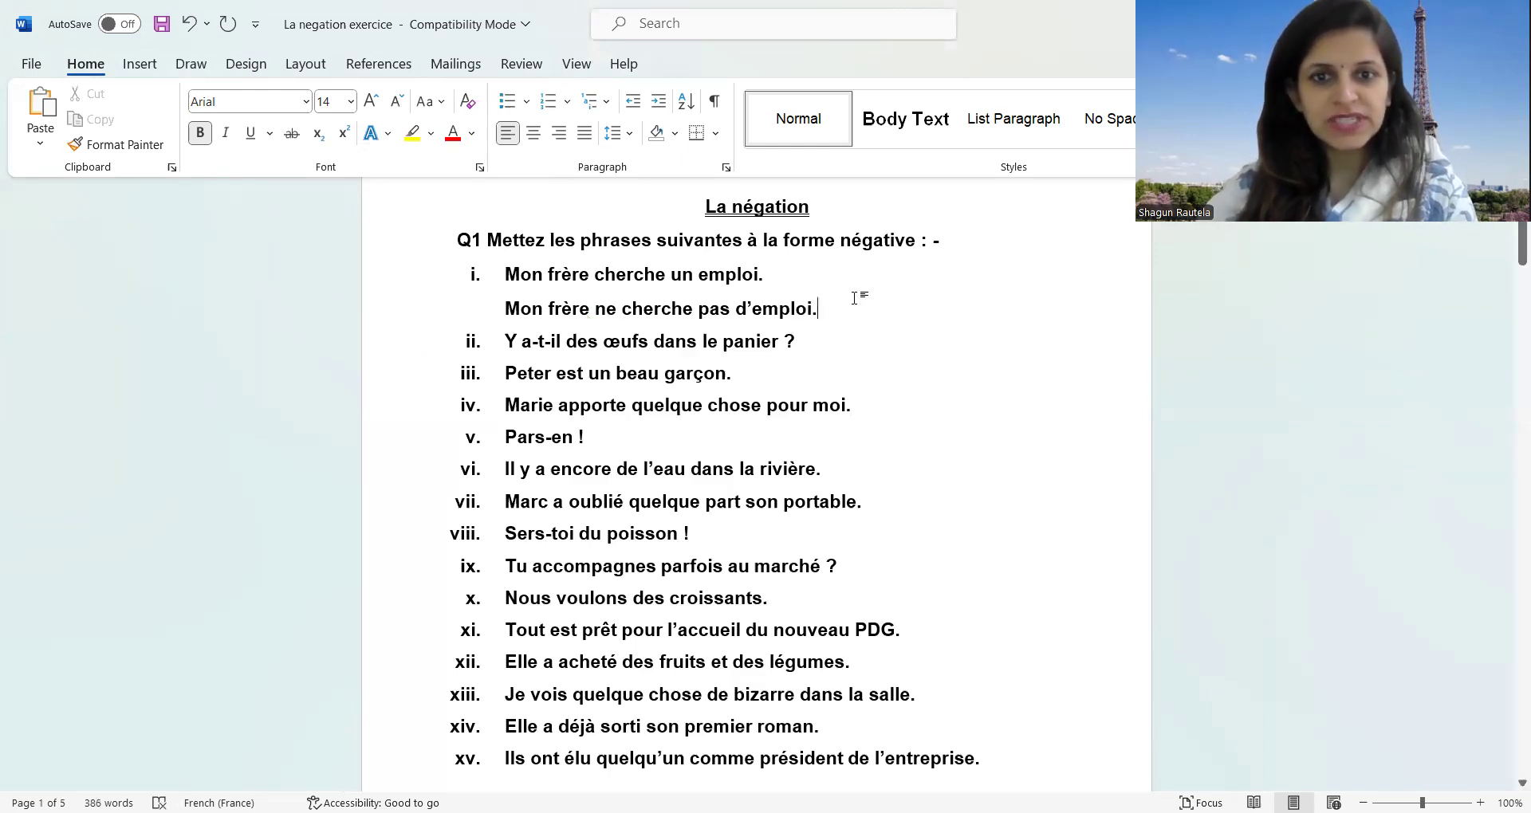
Highlight the answer “Mon frère ne cherche pas d’emploi” in yellow.
left_click_drag(857, 300, 511, 327)
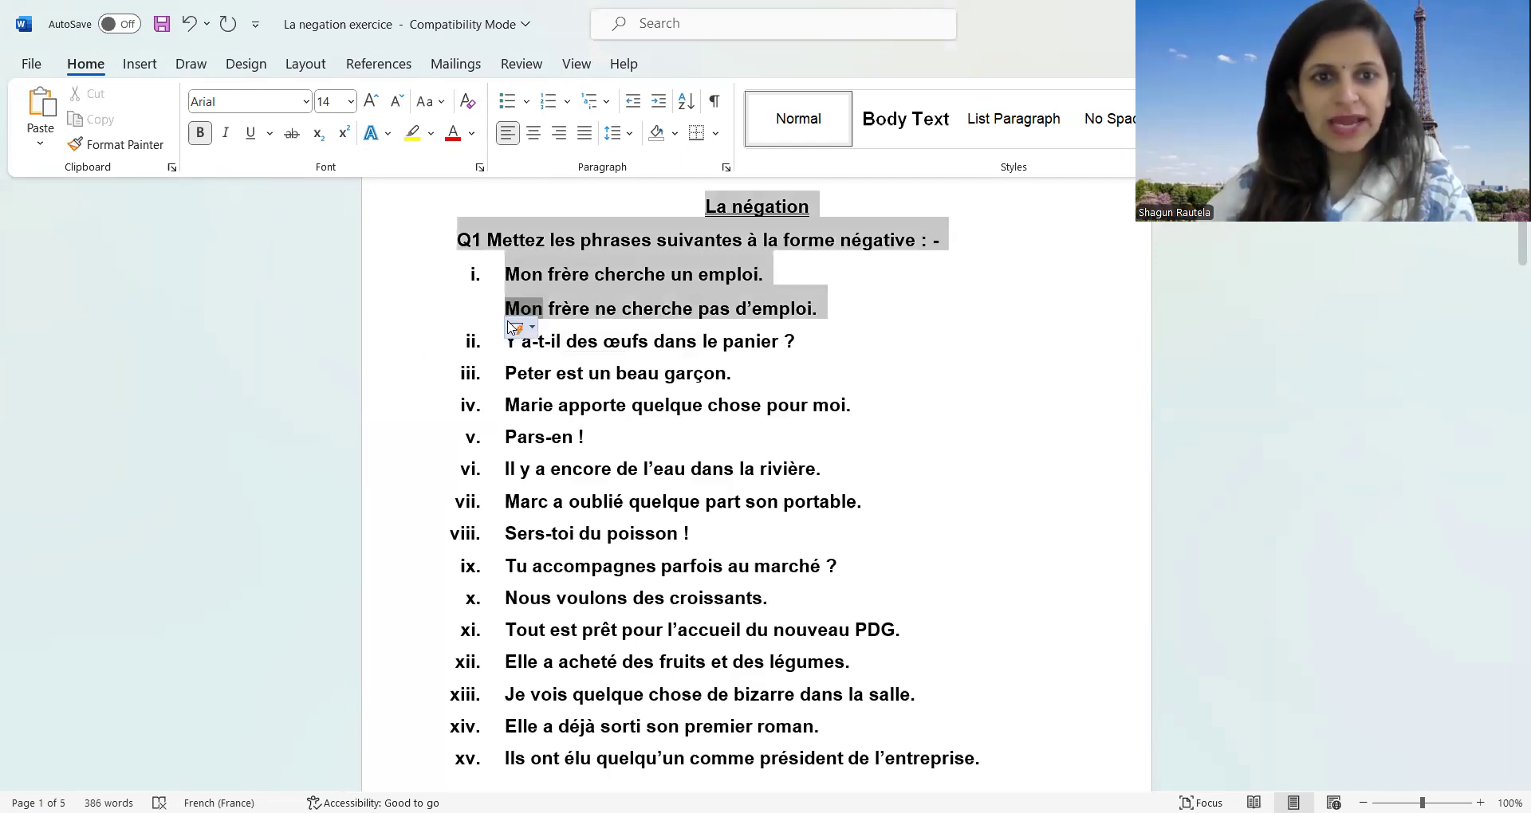
left_click(826, 311)
mouse_move(826, 311)
left_mouse_down()
mouse_move(513, 323)
mouse_move(809, 303)
left_mouse_up()
key("ctrl+z")
key("ctrl+z")
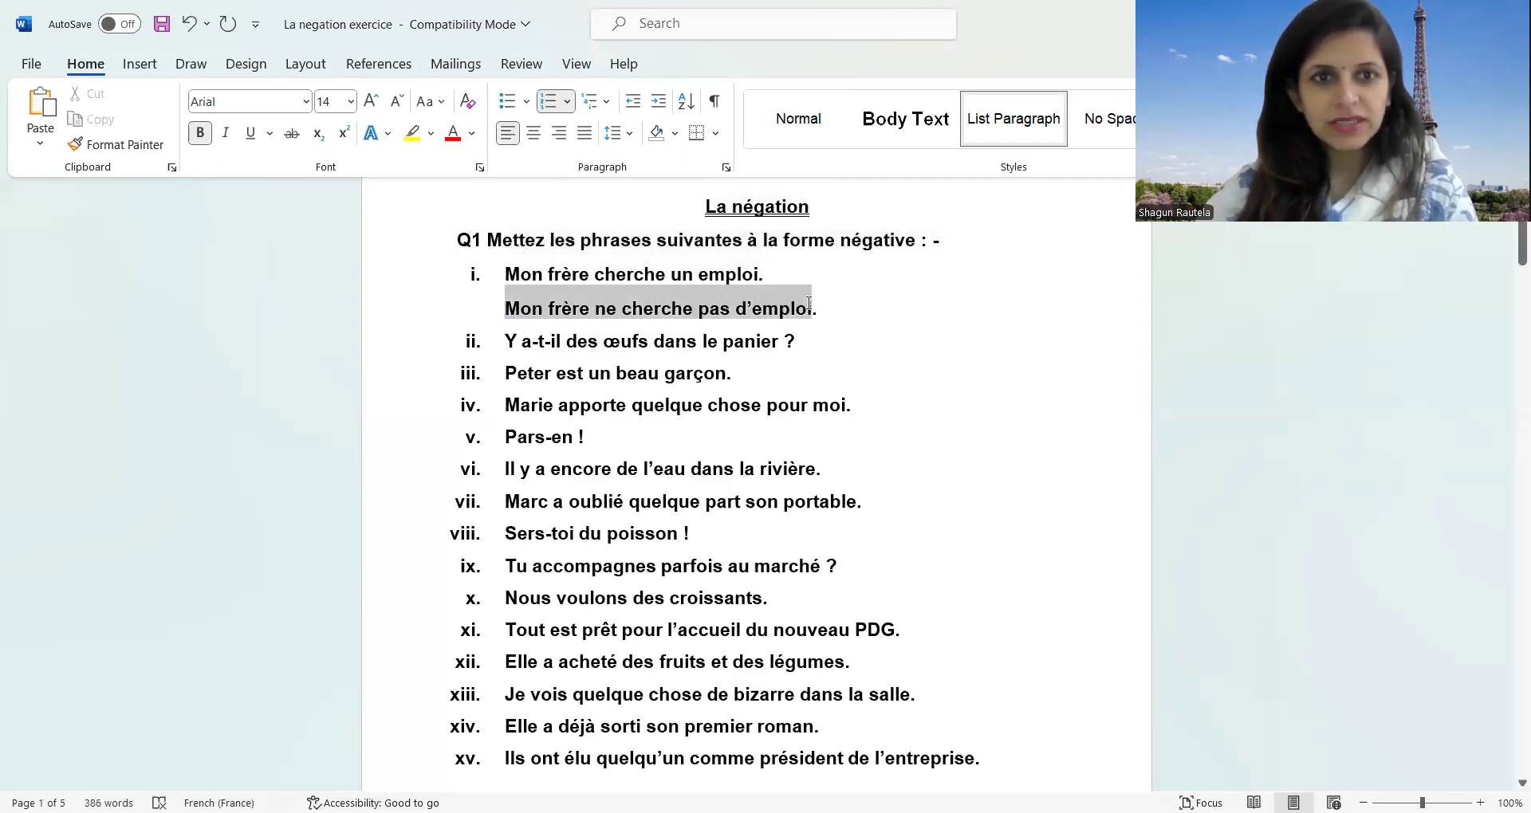
key("ctrl+alt+h")
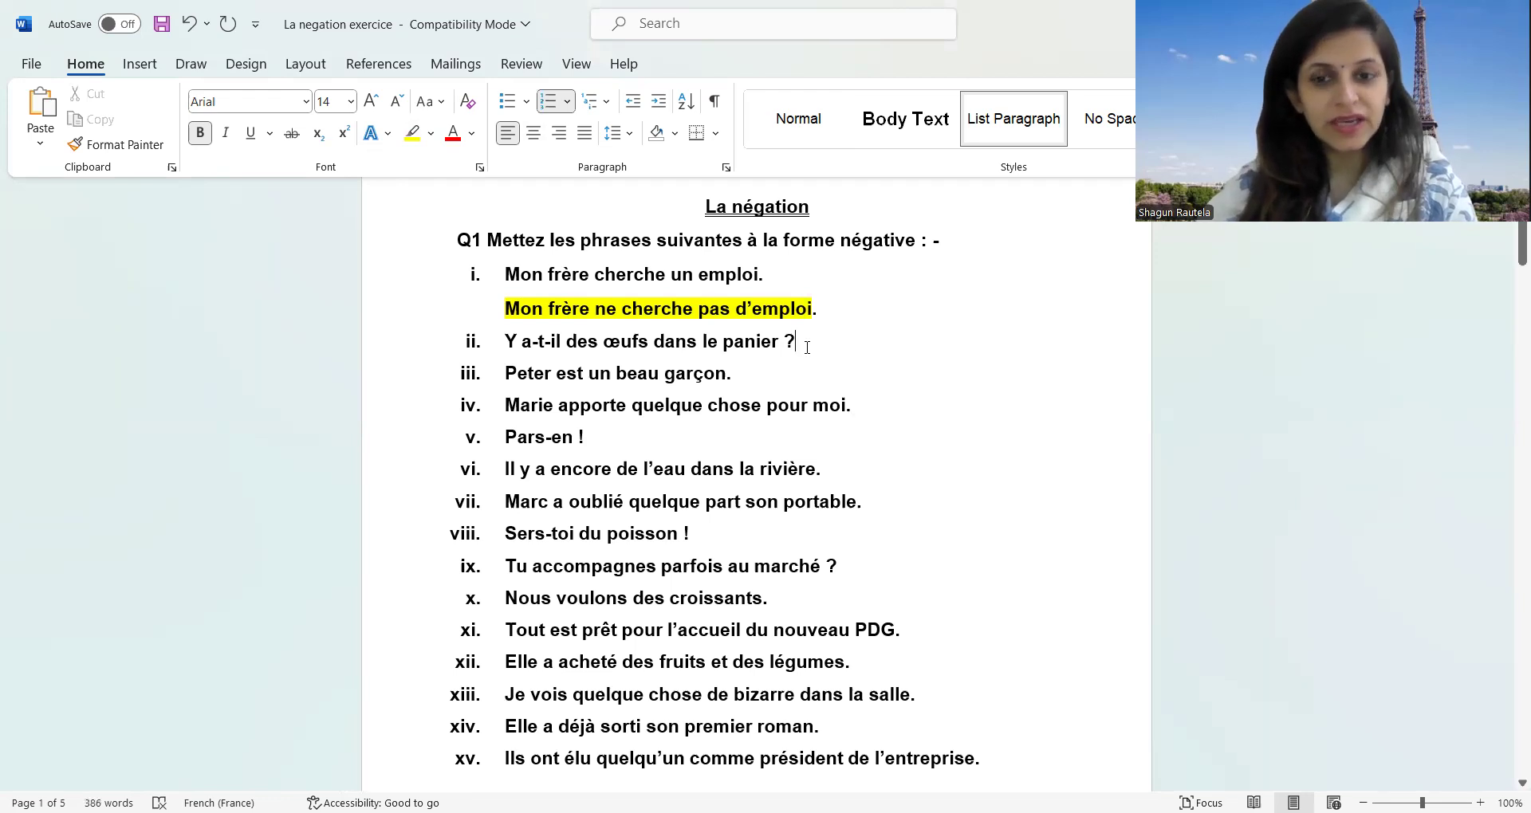
Insert an unnumbered, left-aligned blank line below sentence ii, “Y a-t-il des œufs dans le panier ?”.
key("Return")
key("BackSpace")
key("ctrl+r")
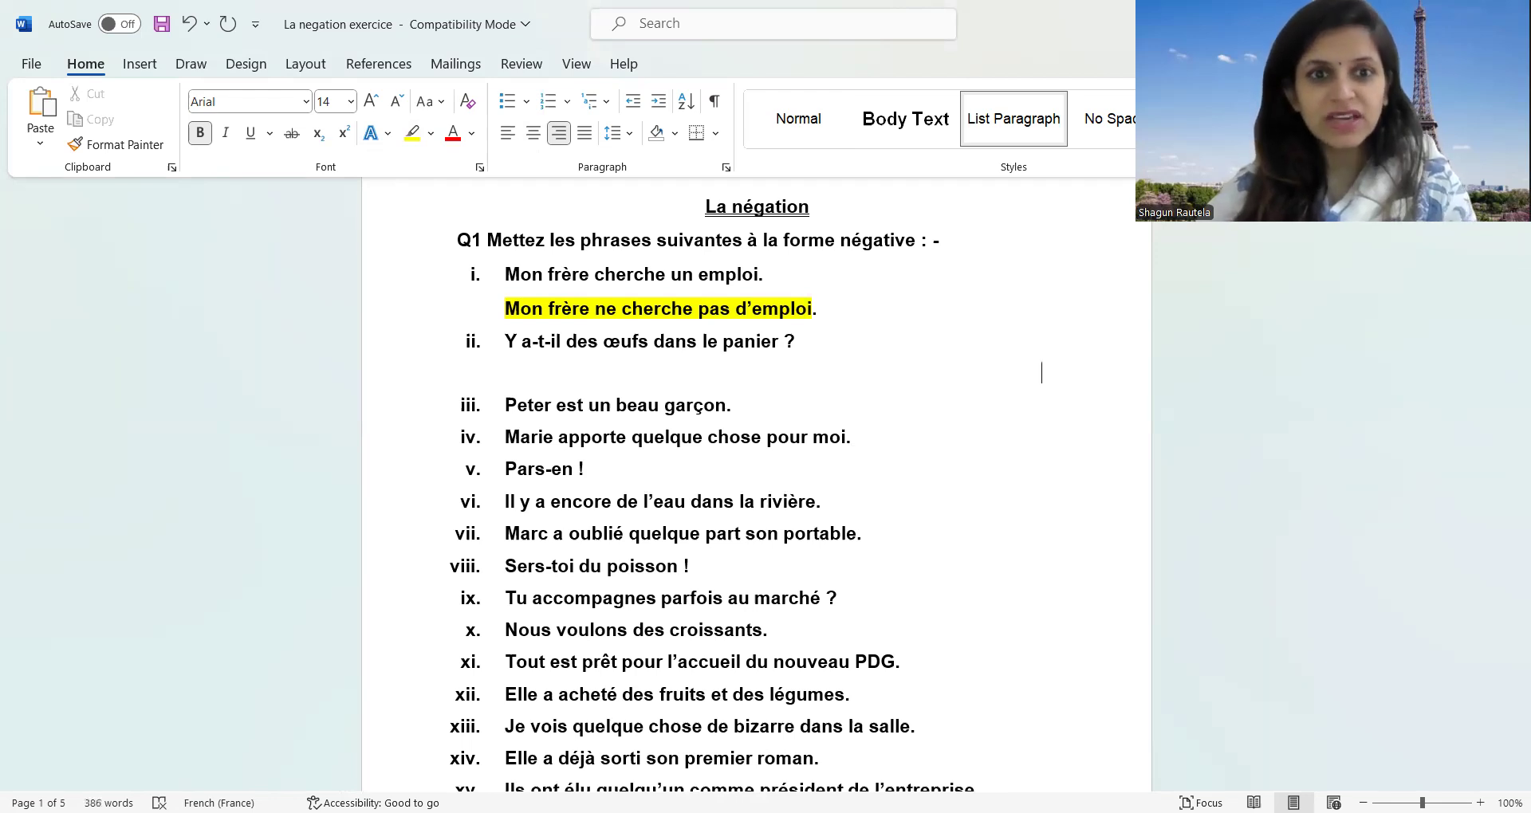
type("n")
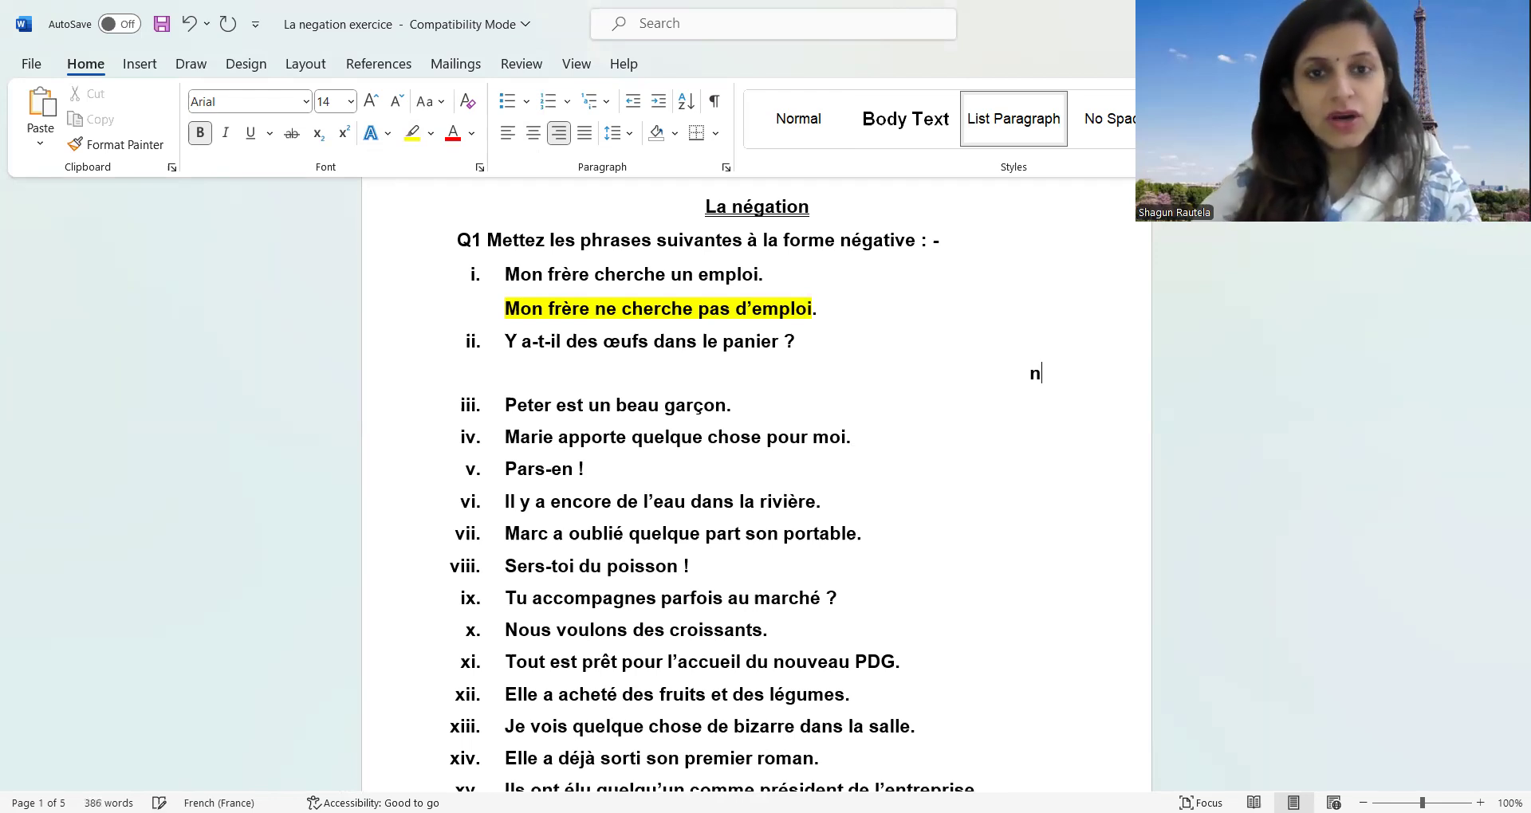
key("BackSpace")
type("N'")
key("BackSpace")
key("BackSpace")
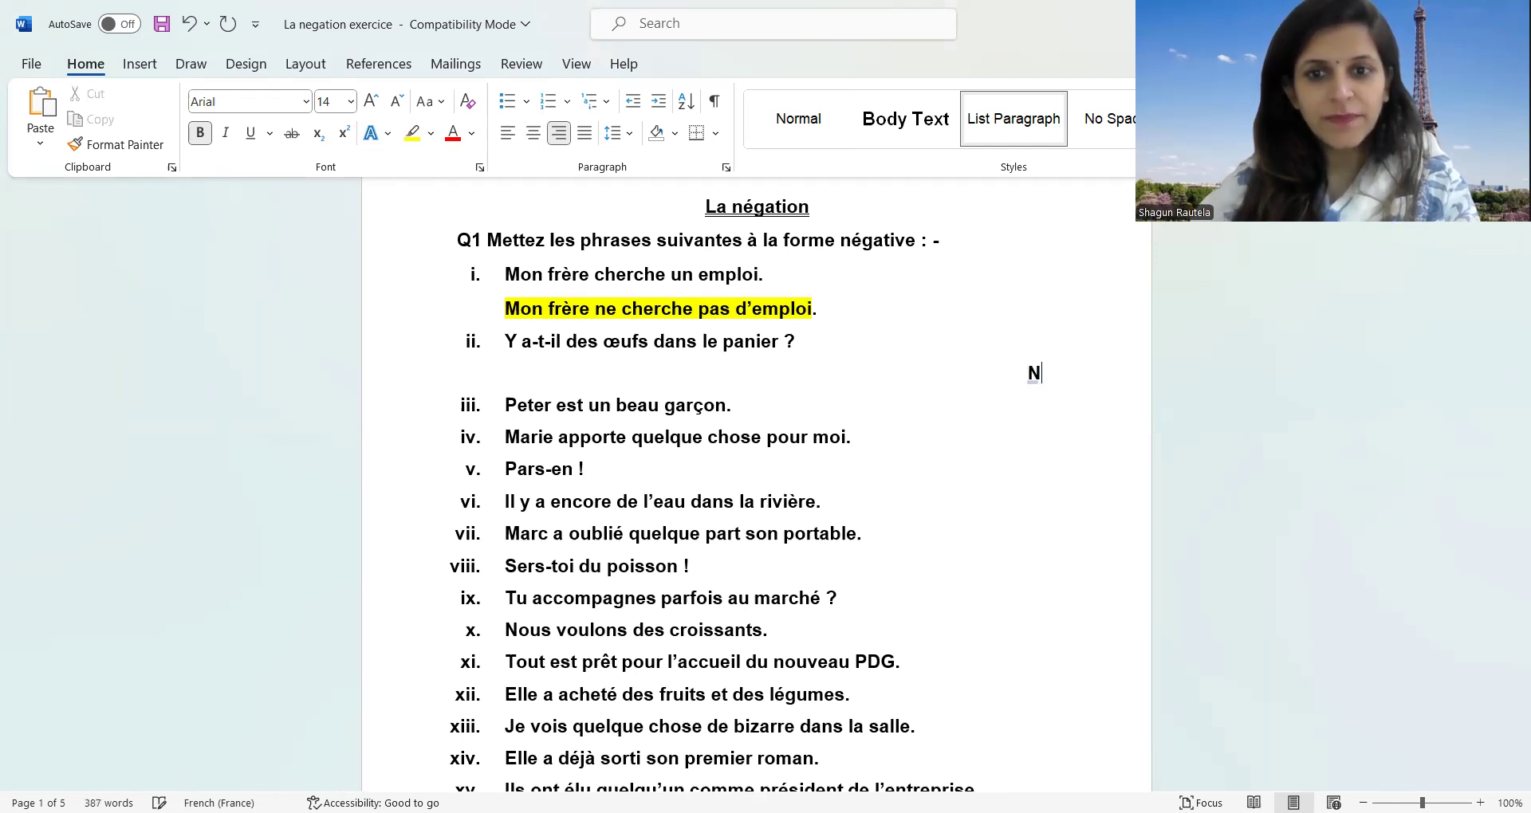
key("ctrl+e")
key("ctrl+l")
Begin the answer to sentence ii with “n’y a-t-il pas d’”.
type("n")
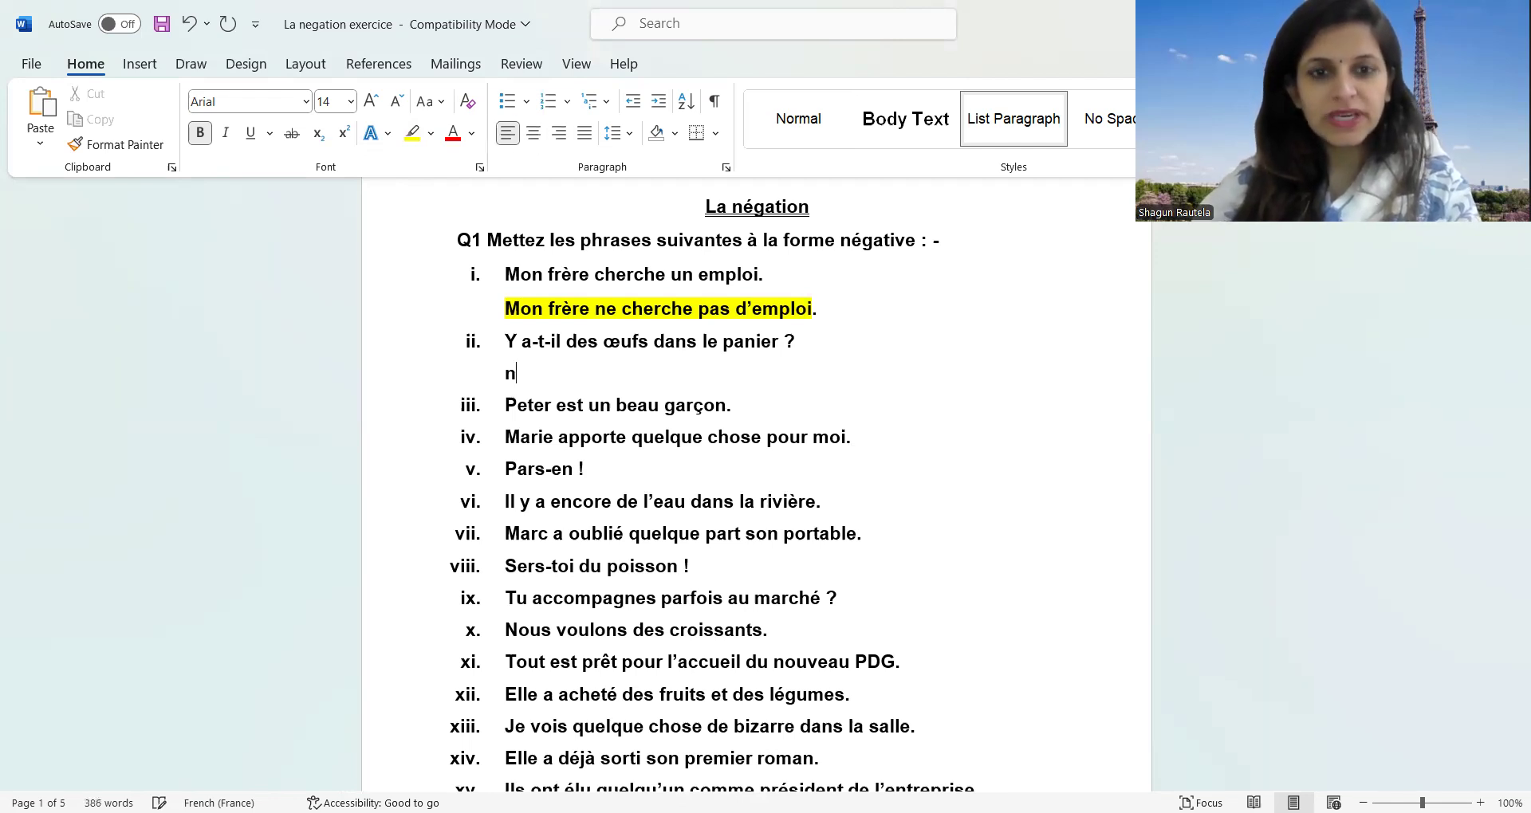
type("'ya")
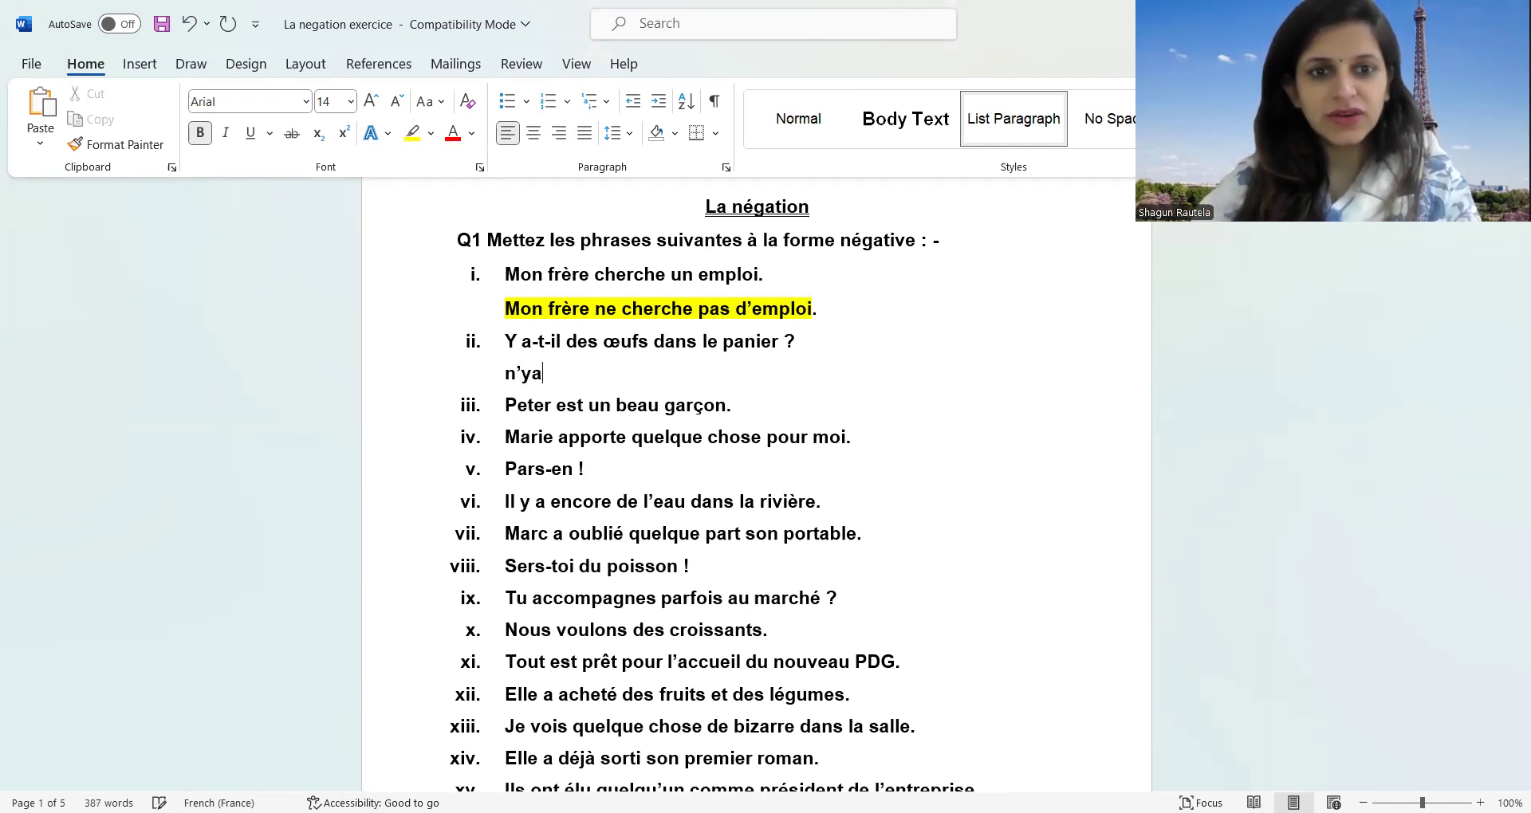
key("BackSpace")
type("a-")
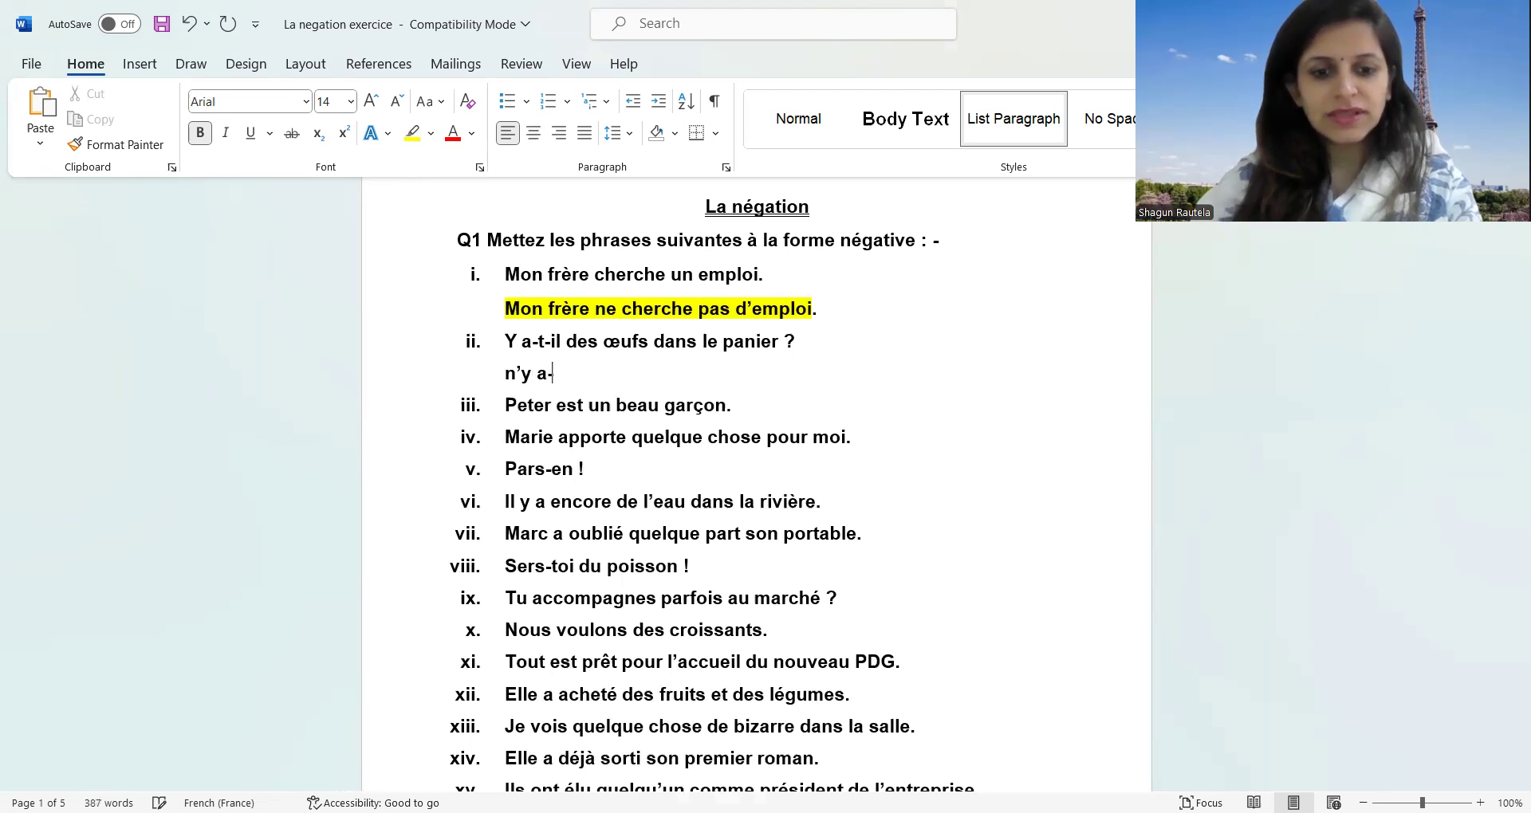
type("t-il")
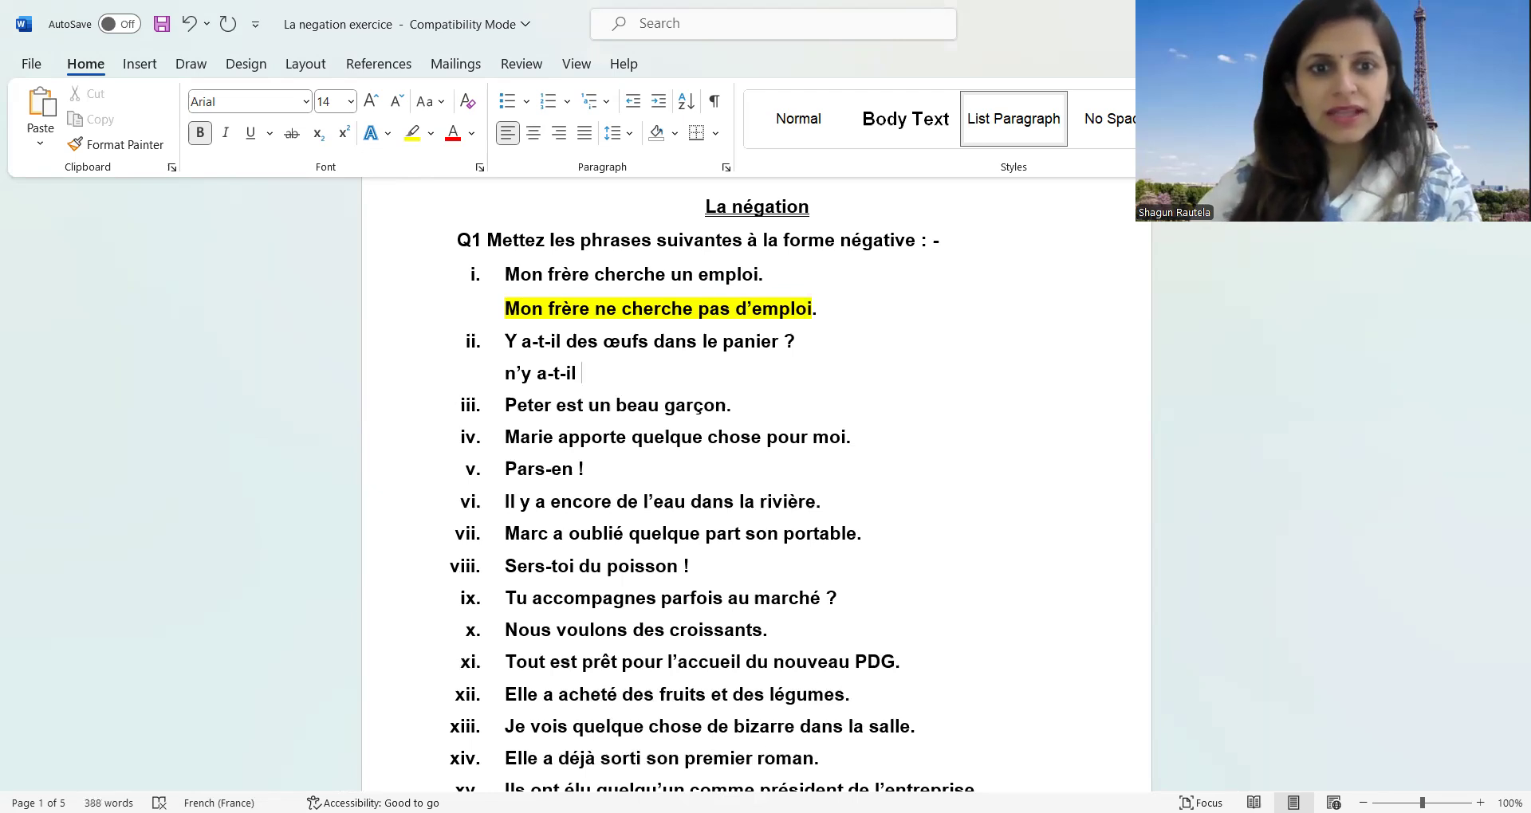
type("pas")
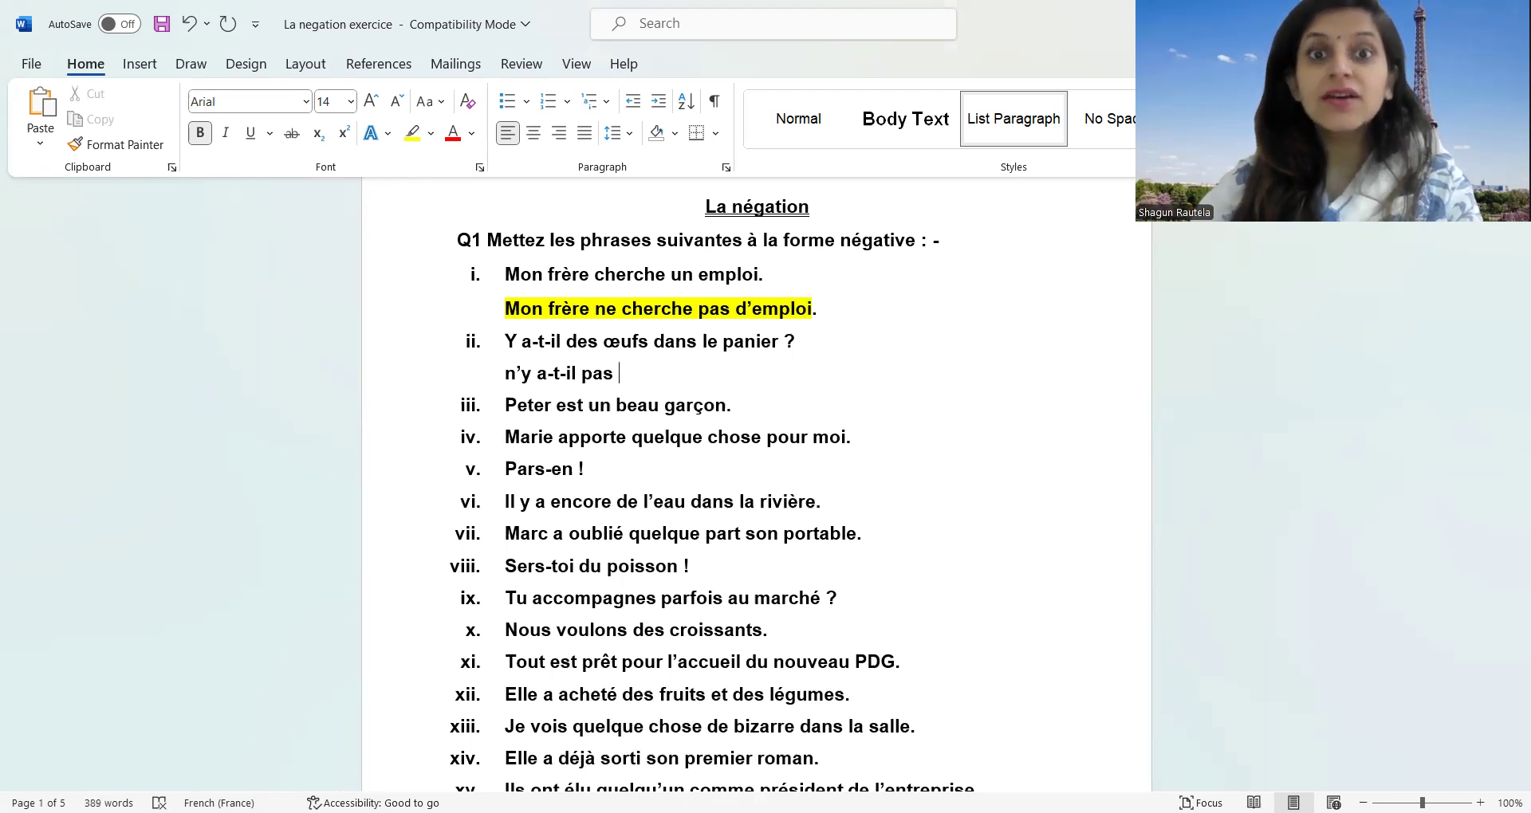
type(" d'")
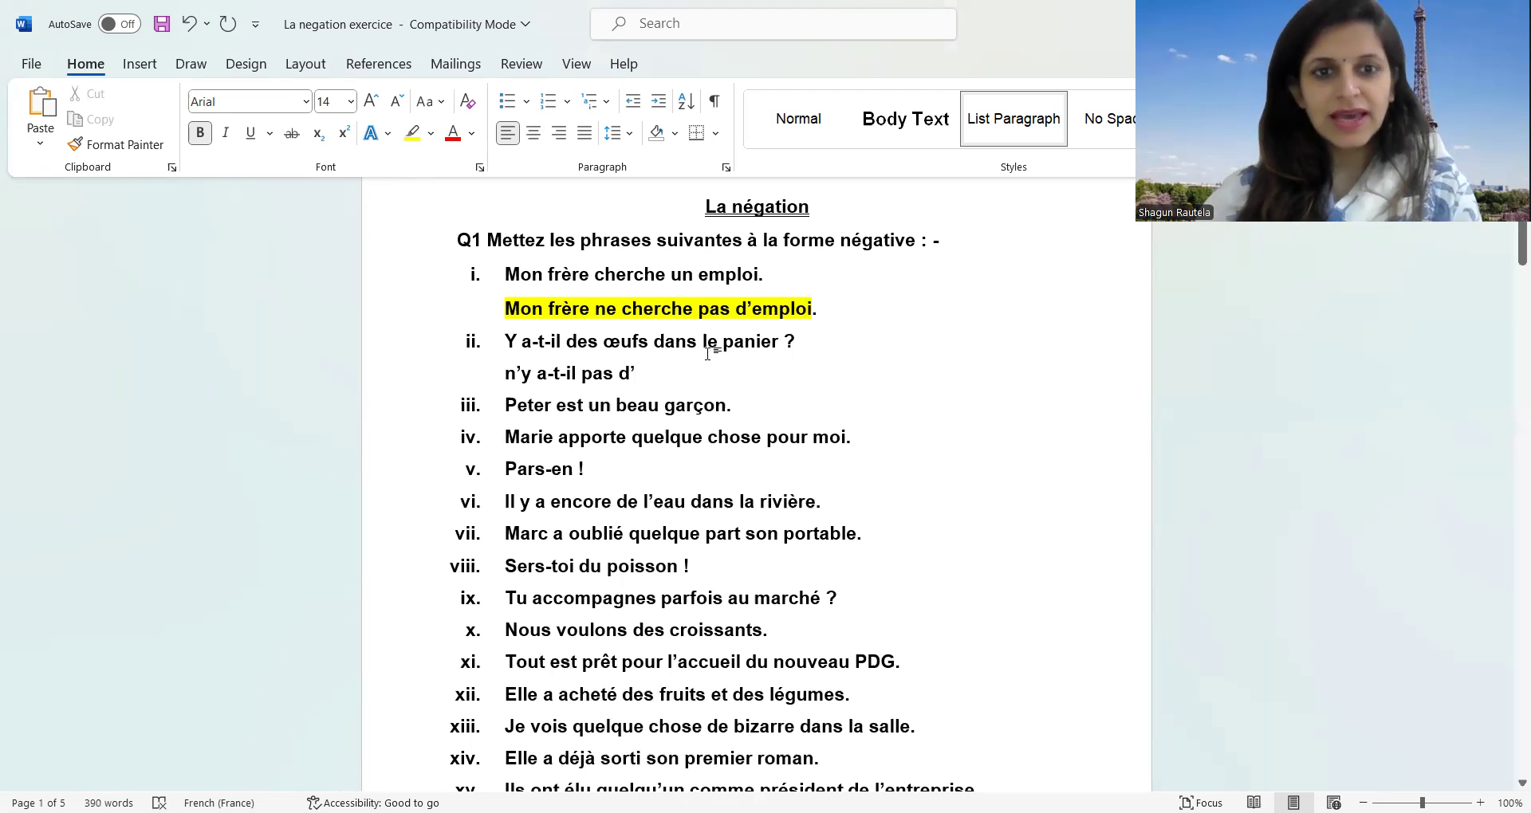
Copy “œufs dans le panier ?” from sentence ii to the end of its answer.
left_click_drag(604, 342, 797, 351)
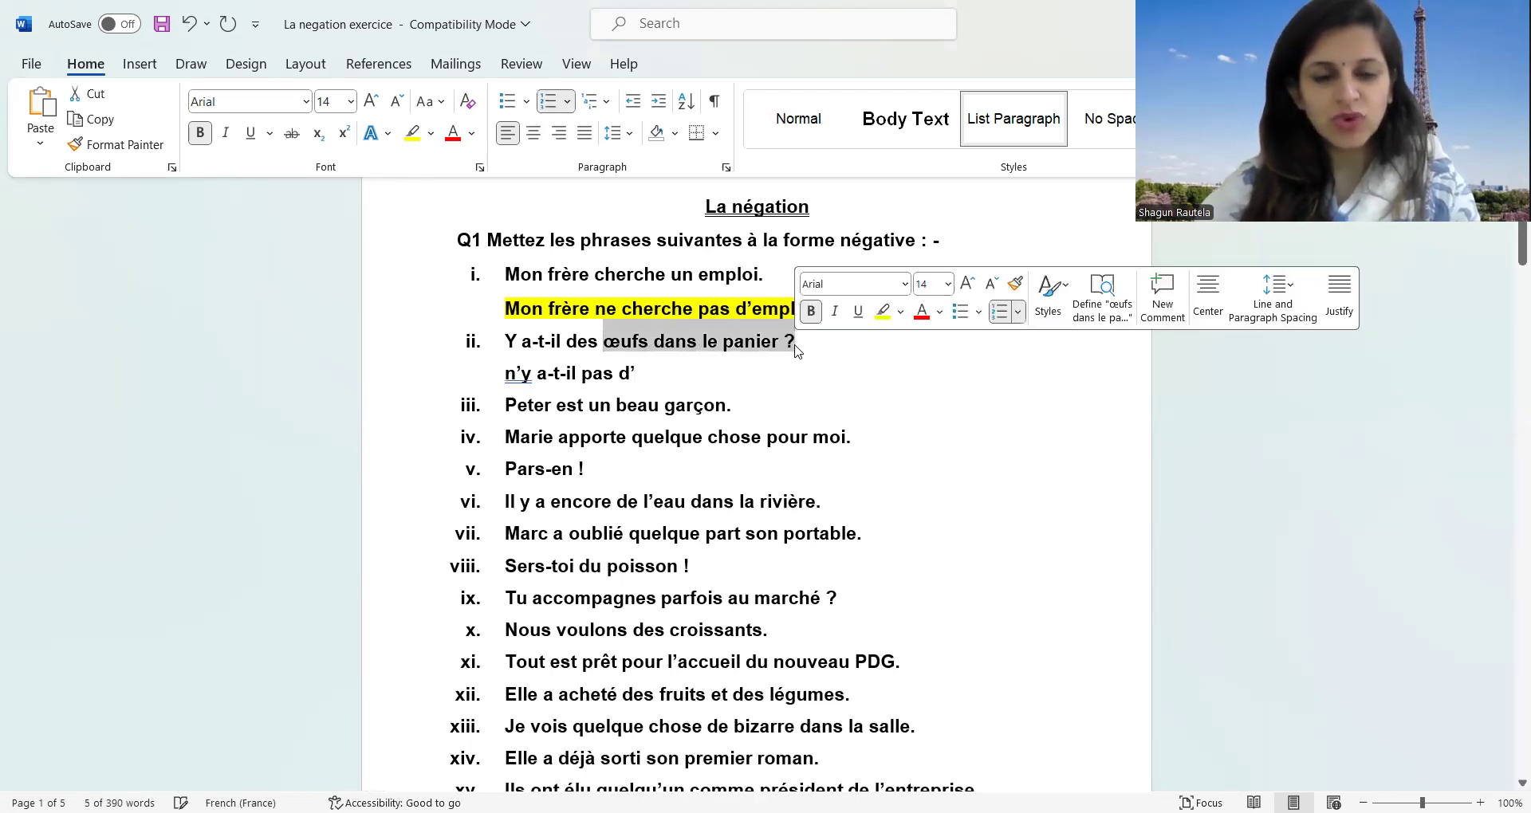
left_click(698, 388)
left_click(678, 376)
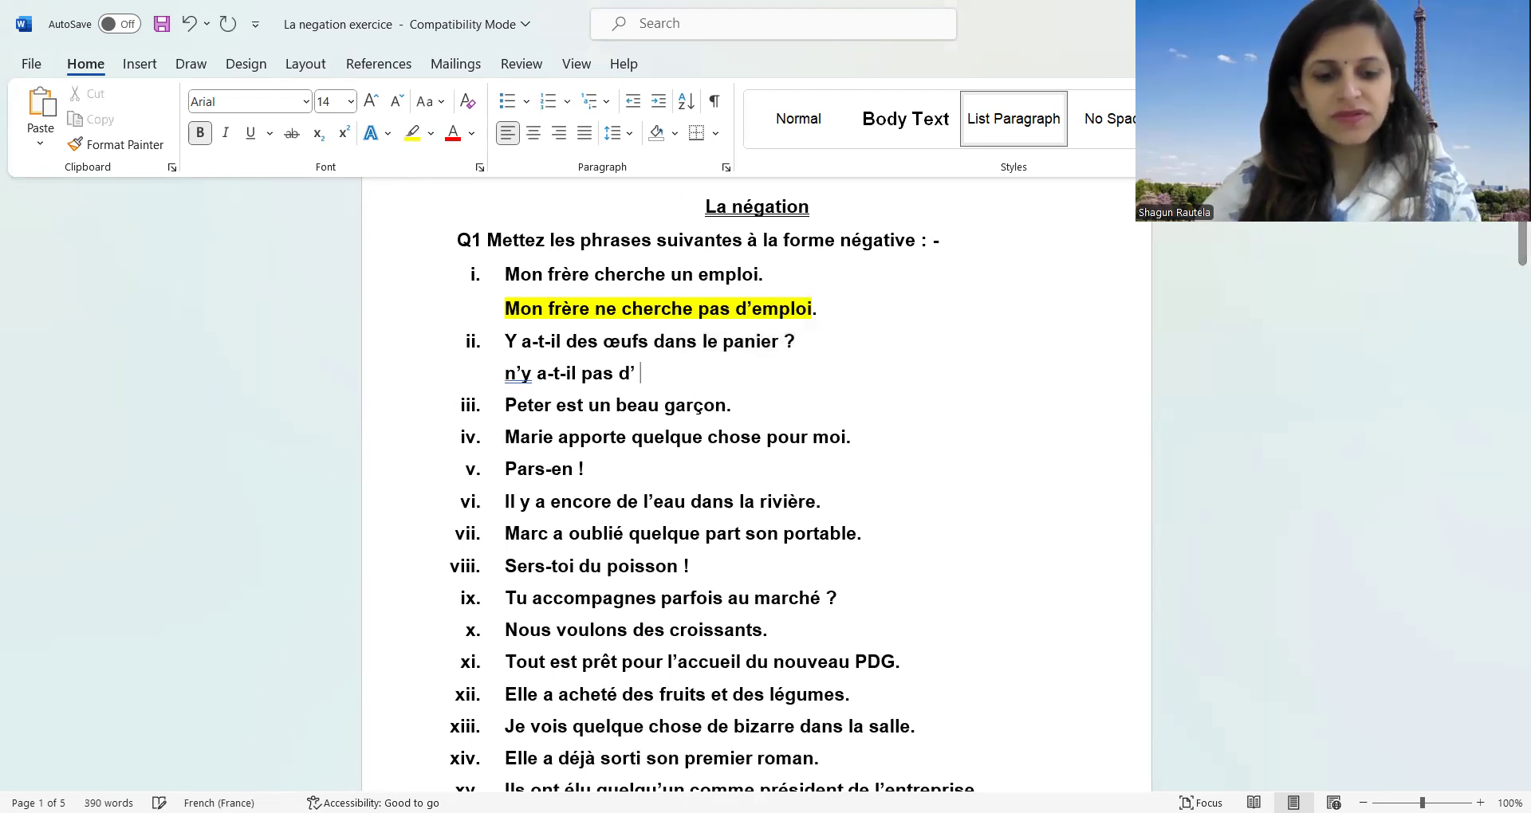
type("œufs dans le panier ?")
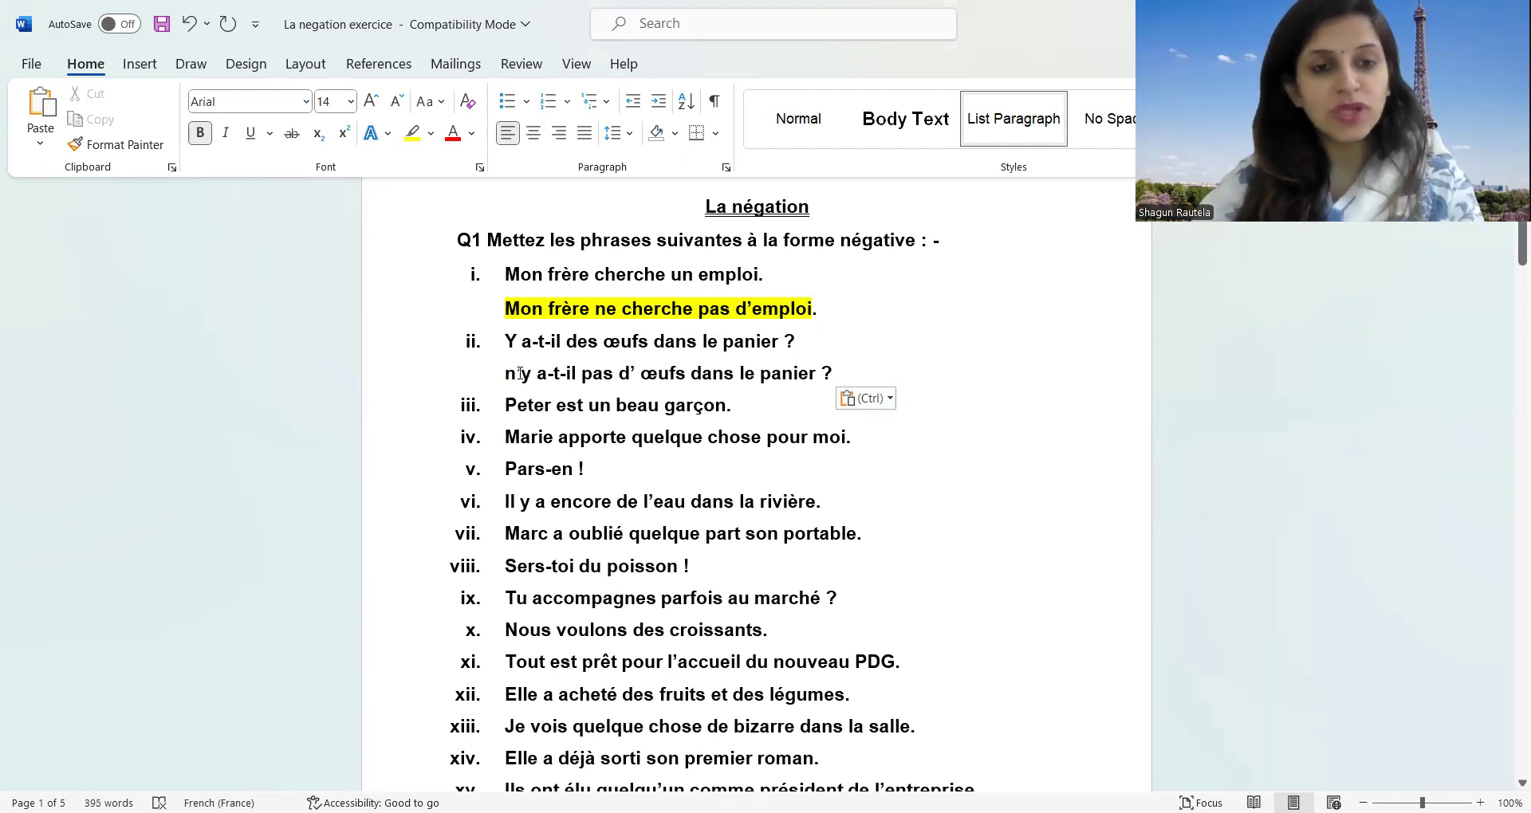
Capitalize the initial N of the answer to sentence ii and highlight the whole answer in yellow.
left_click(519, 373)
key("BackSpace")
type("N")
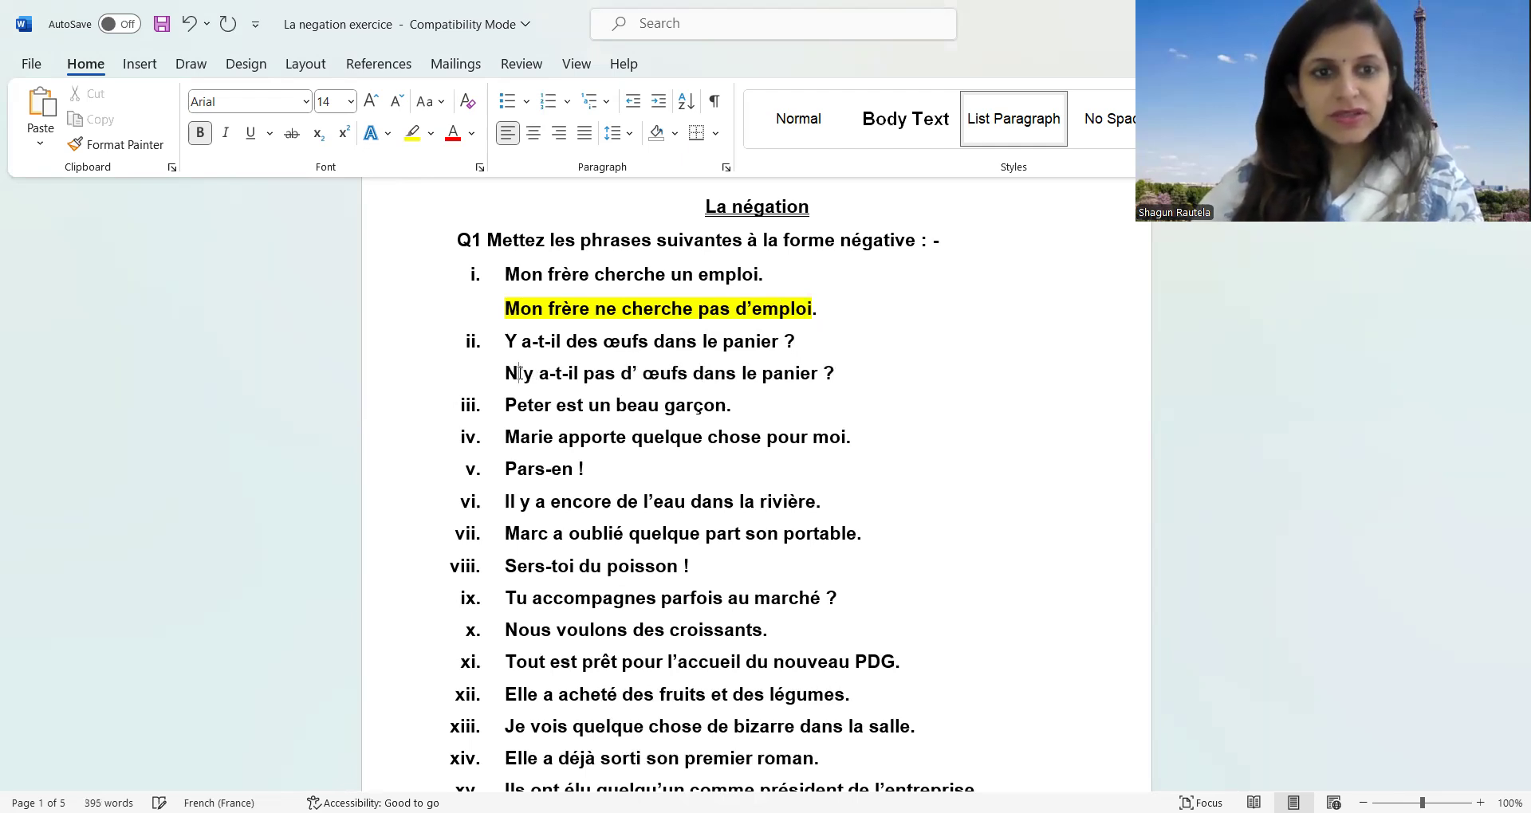
left_click_drag(843, 373, 504, 381)
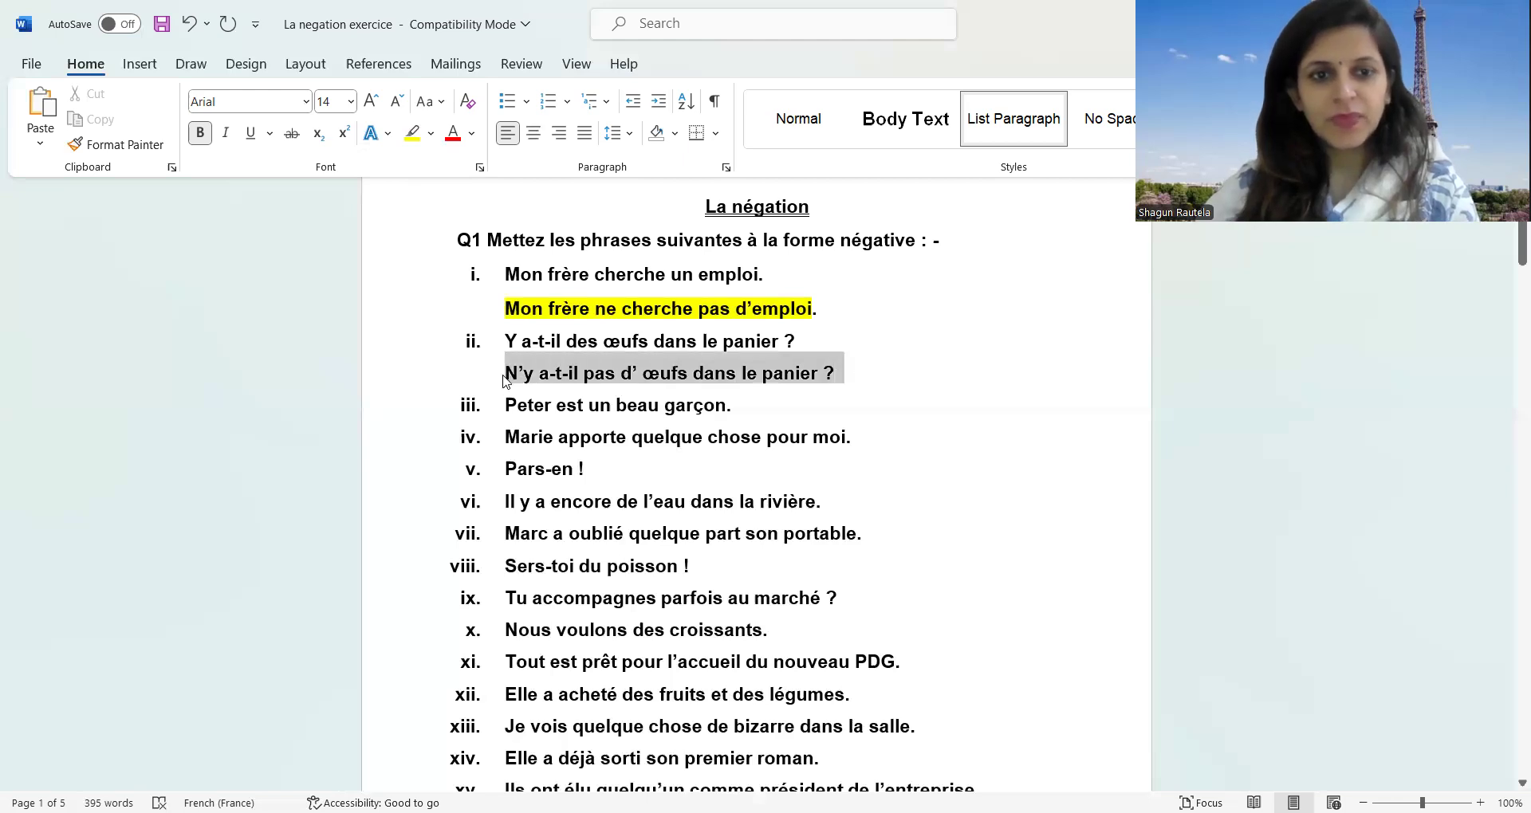
left_click(412, 134)
Insert an unnumbered, left-aligned blank line below sentence iii, “Peter est un beau garçon.”.
left_click(753, 400)
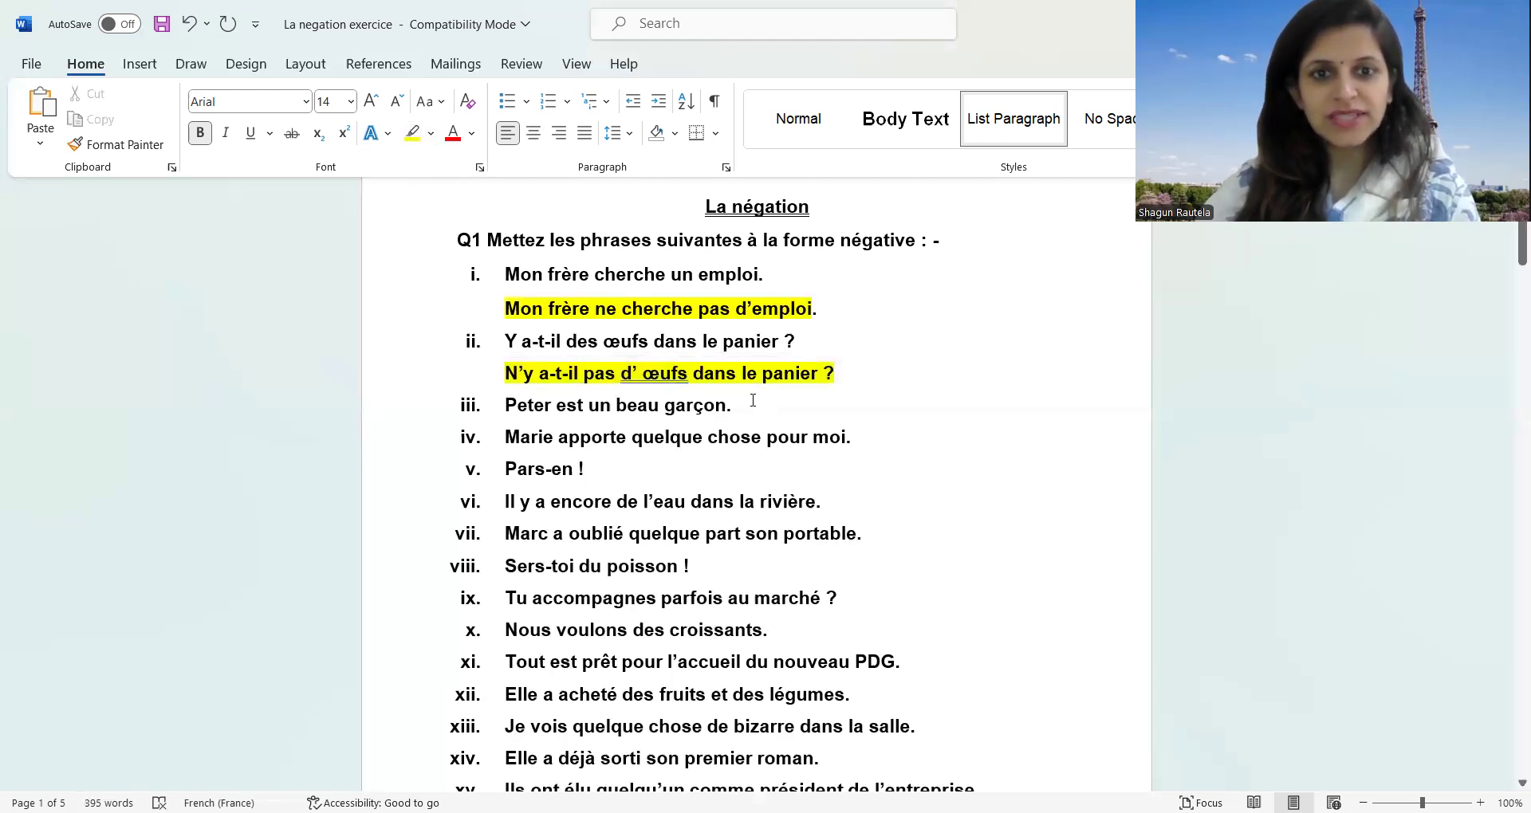
key("Return")
key("Return")
key("ctrl+r")
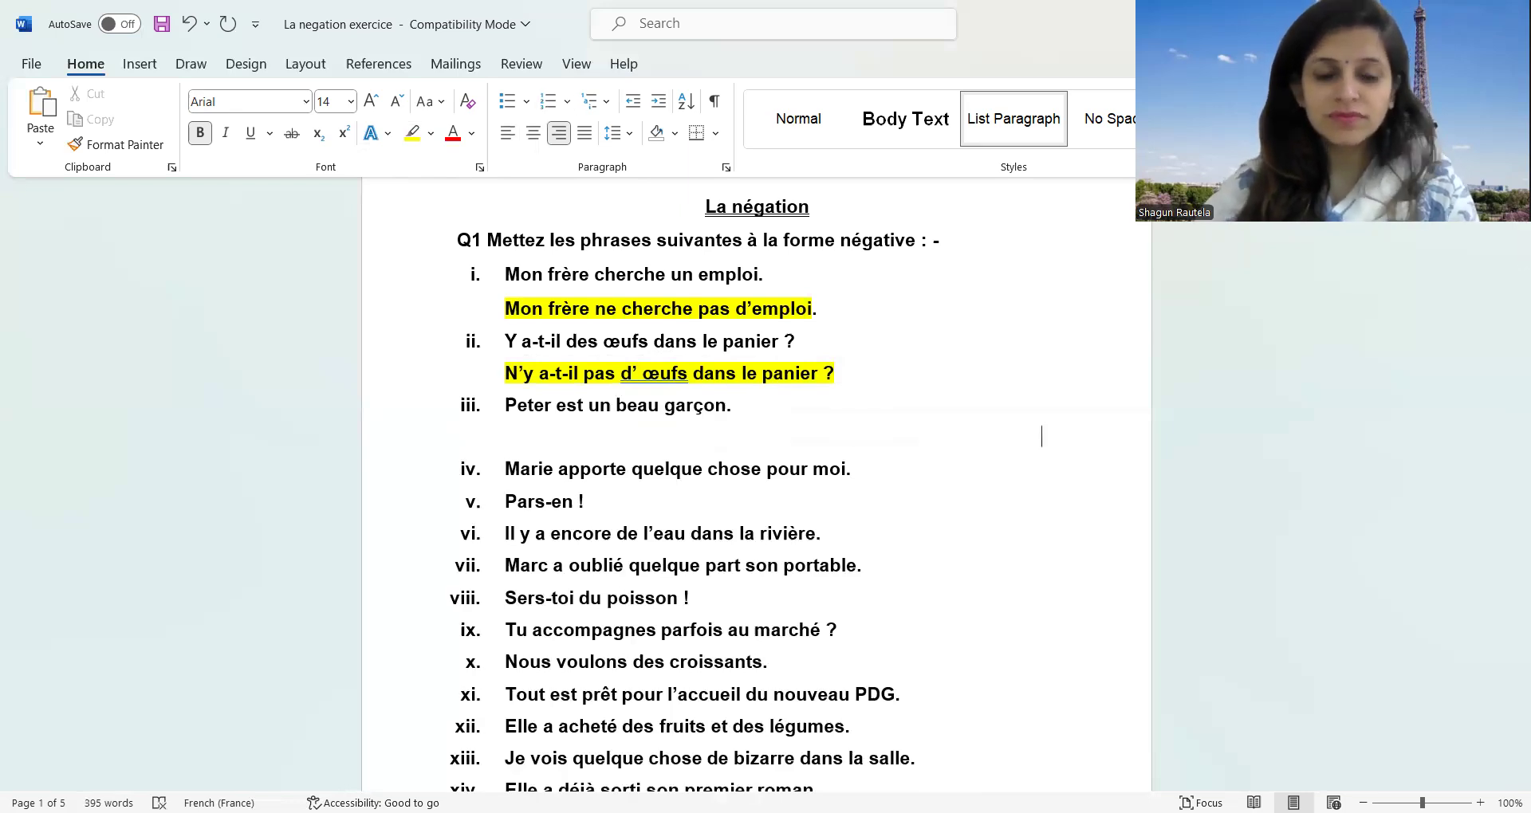
type("Peter")
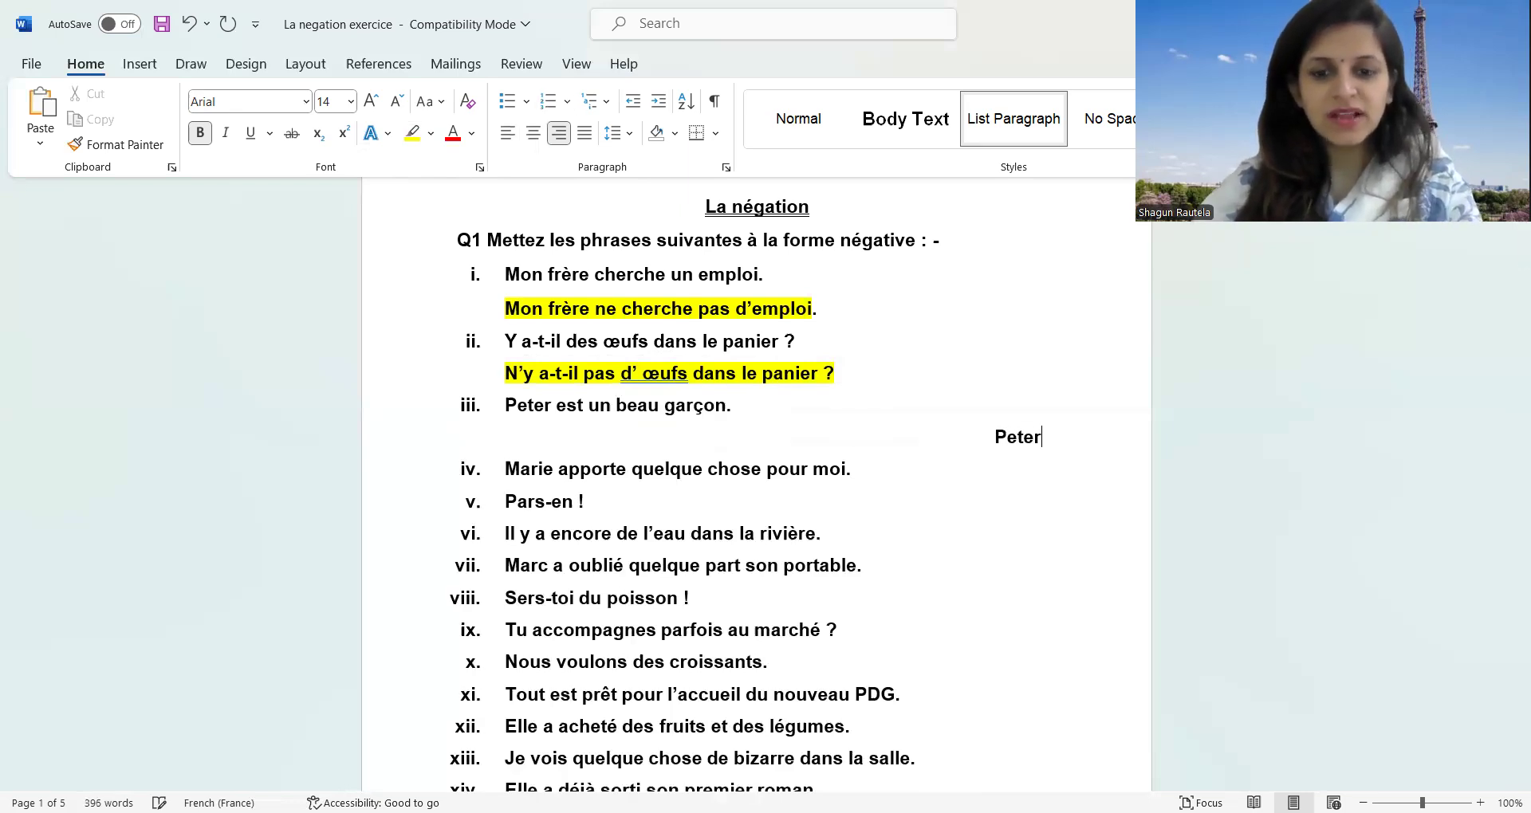
key("BackSpace")
key("BackSpace")
key("BackSpace")
key("BackSpace")
key("BackSpace")
key("ctrl+e")
key("ctrl+l")
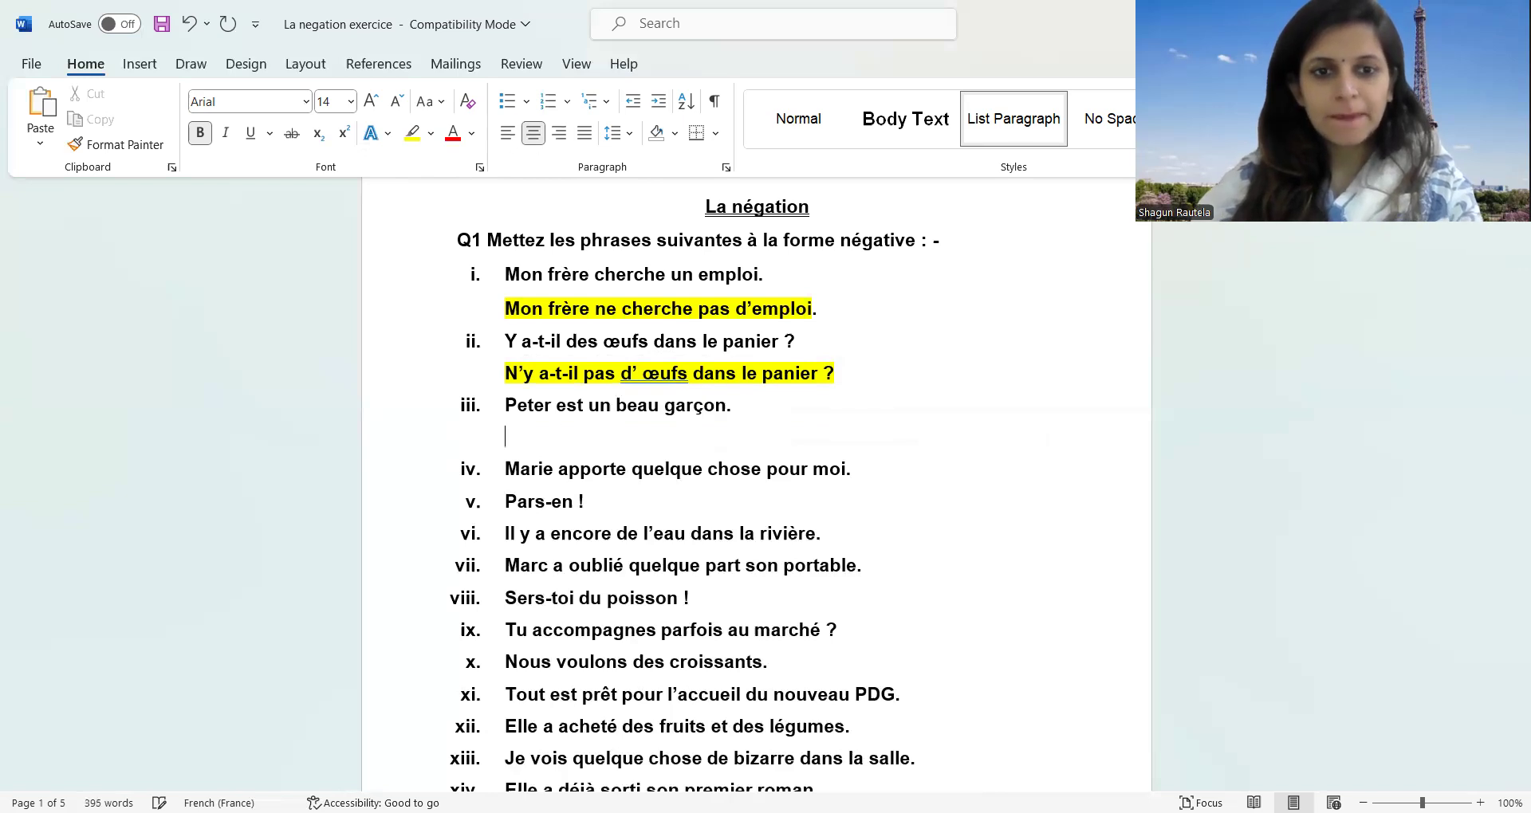
Begin the answer on the blank line below sentence iii with “Peter n’est pas un beau”.
type("Peter ")
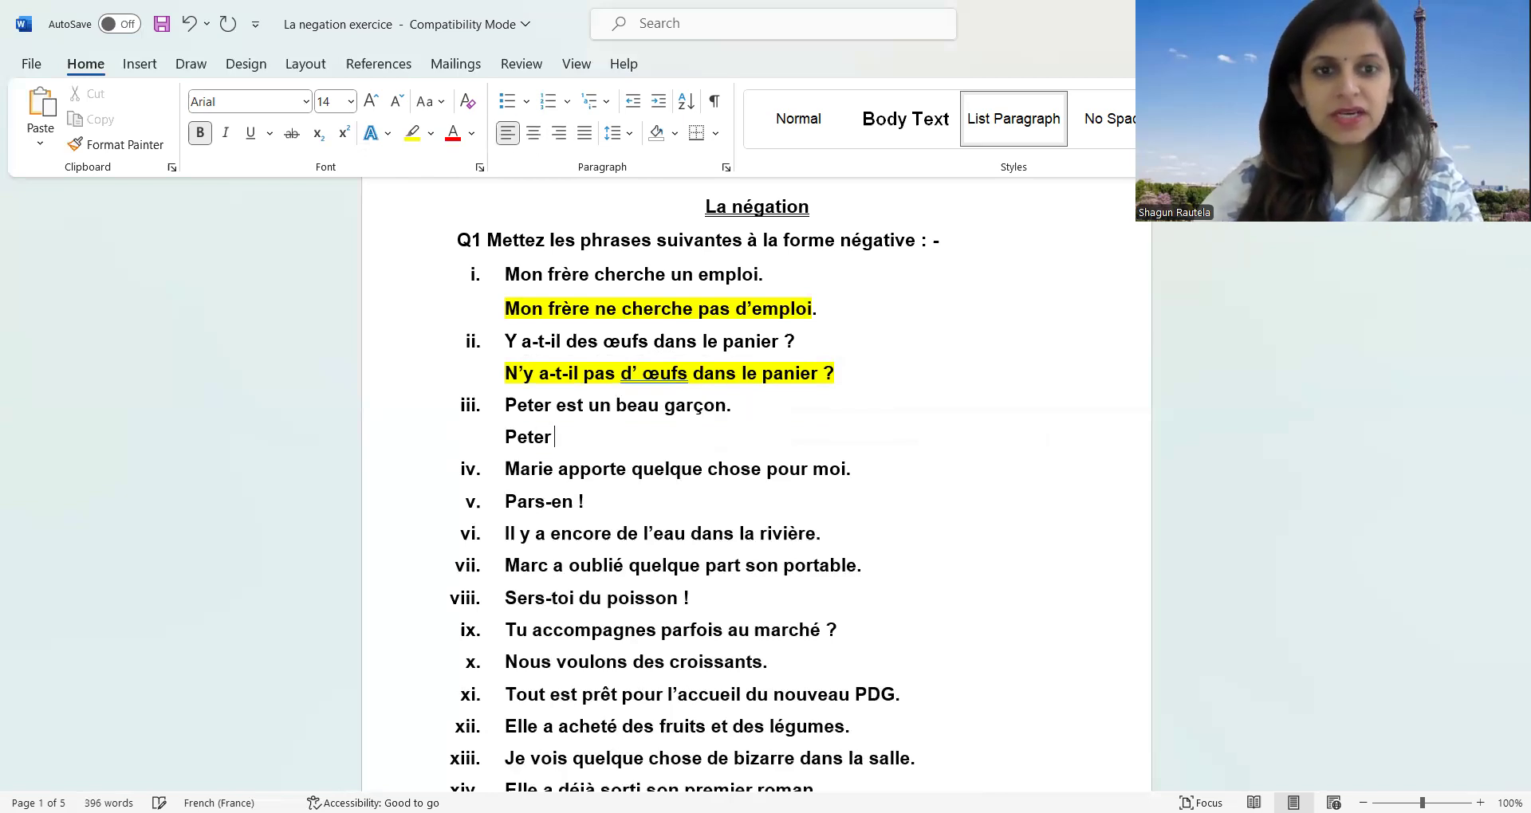
type("n’est p")
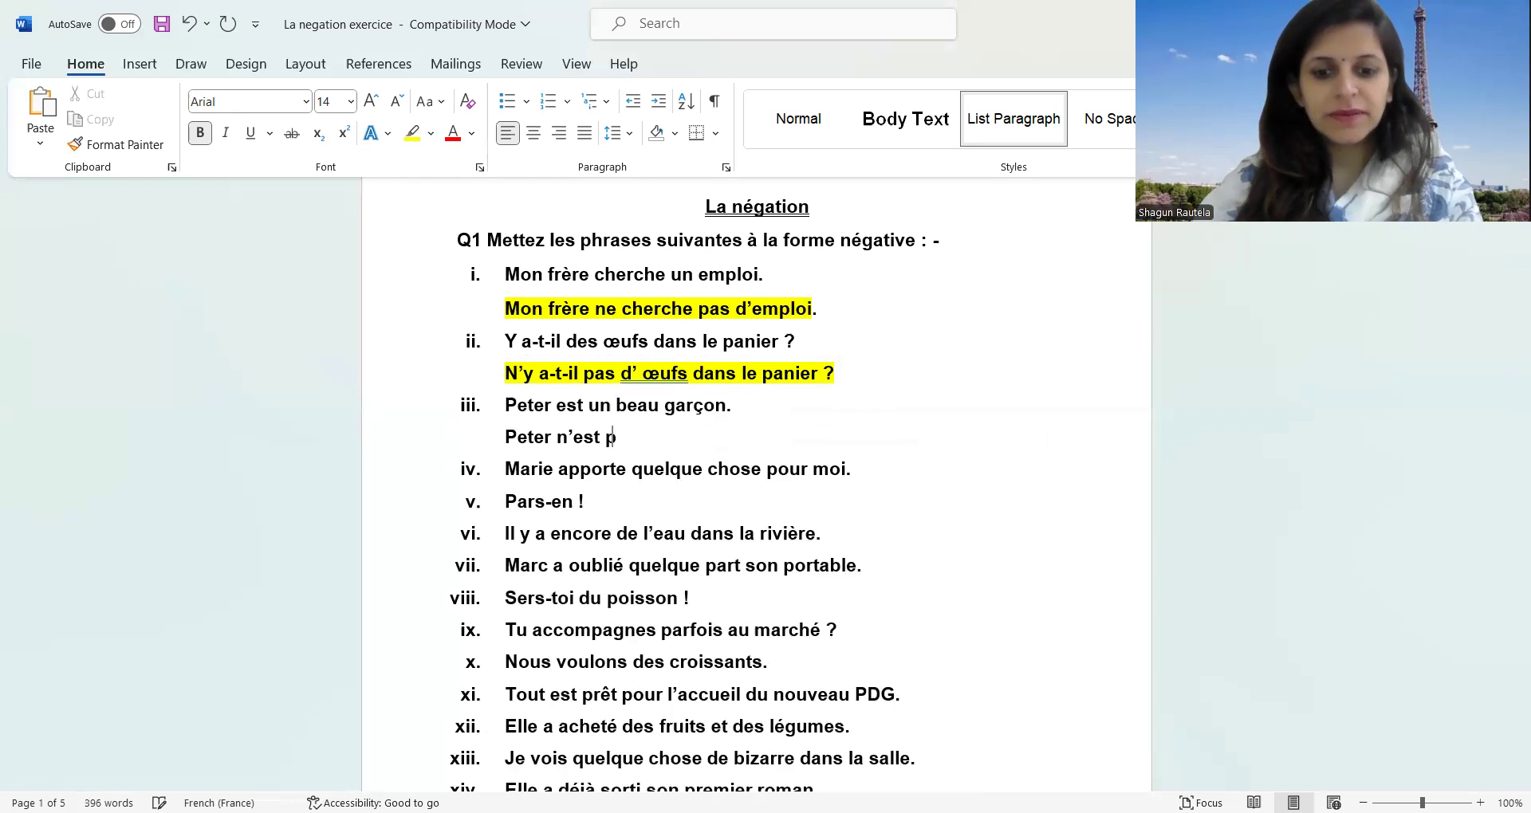
type("as un bea")
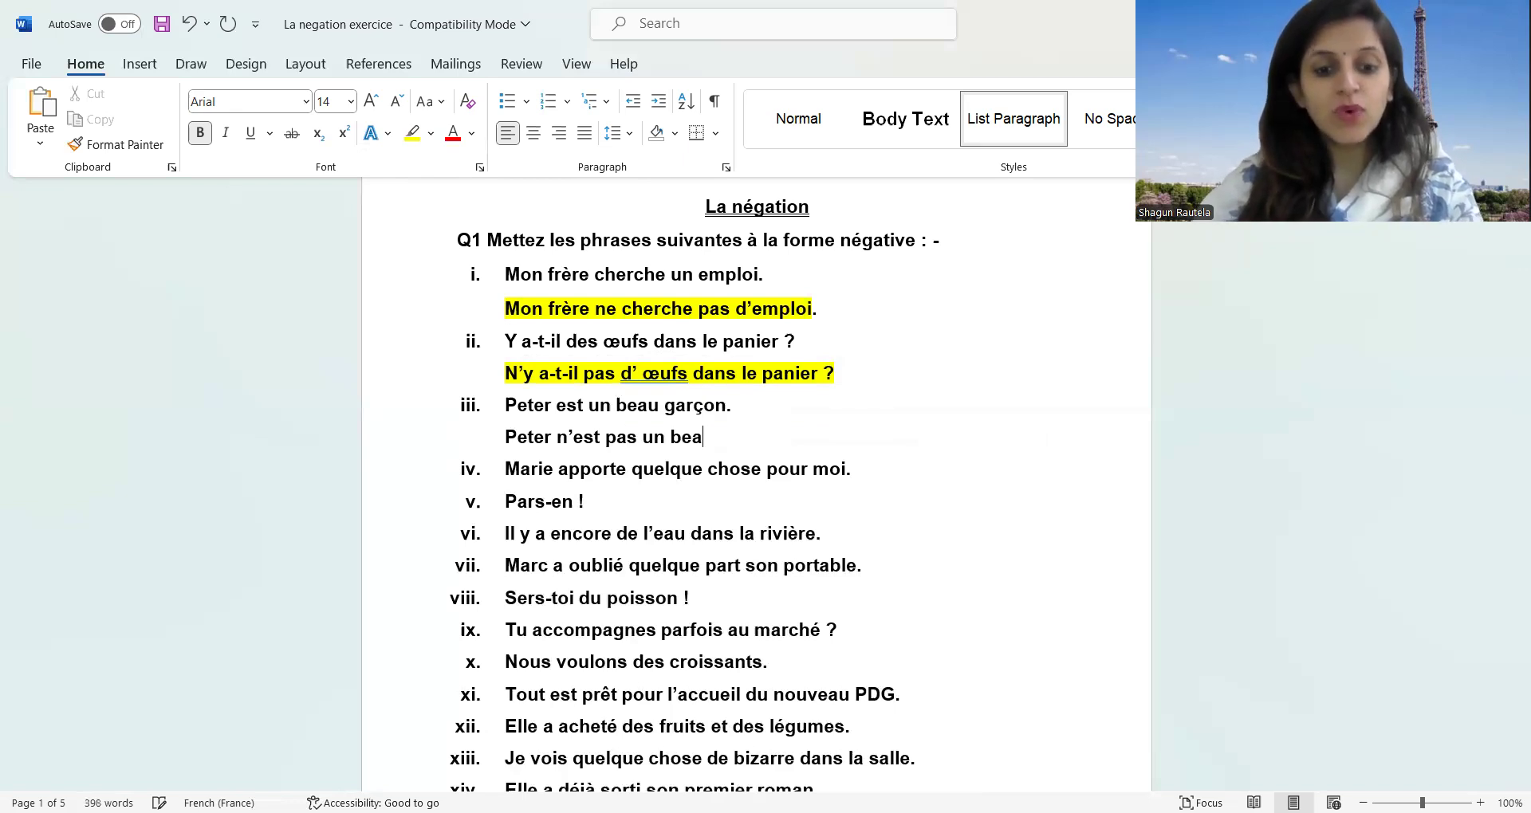
type("u")
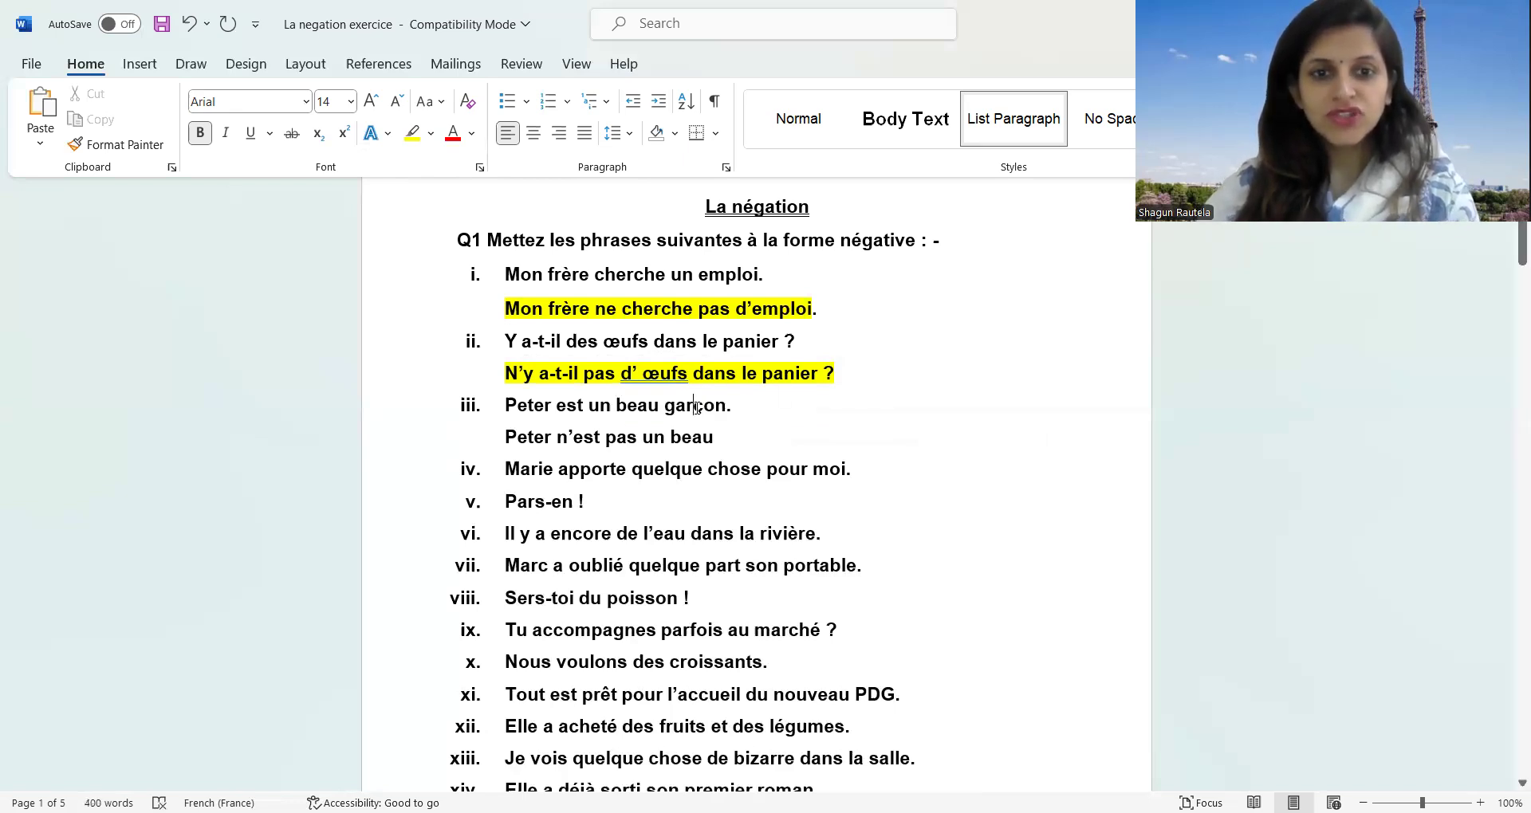
Complete the answer to sentence iii with “garçon.”, copying the word from the sentence above, and highlight the whole answer in yellow.
double_click(696, 407)
key("ctrl+c")
left_click(731, 439)
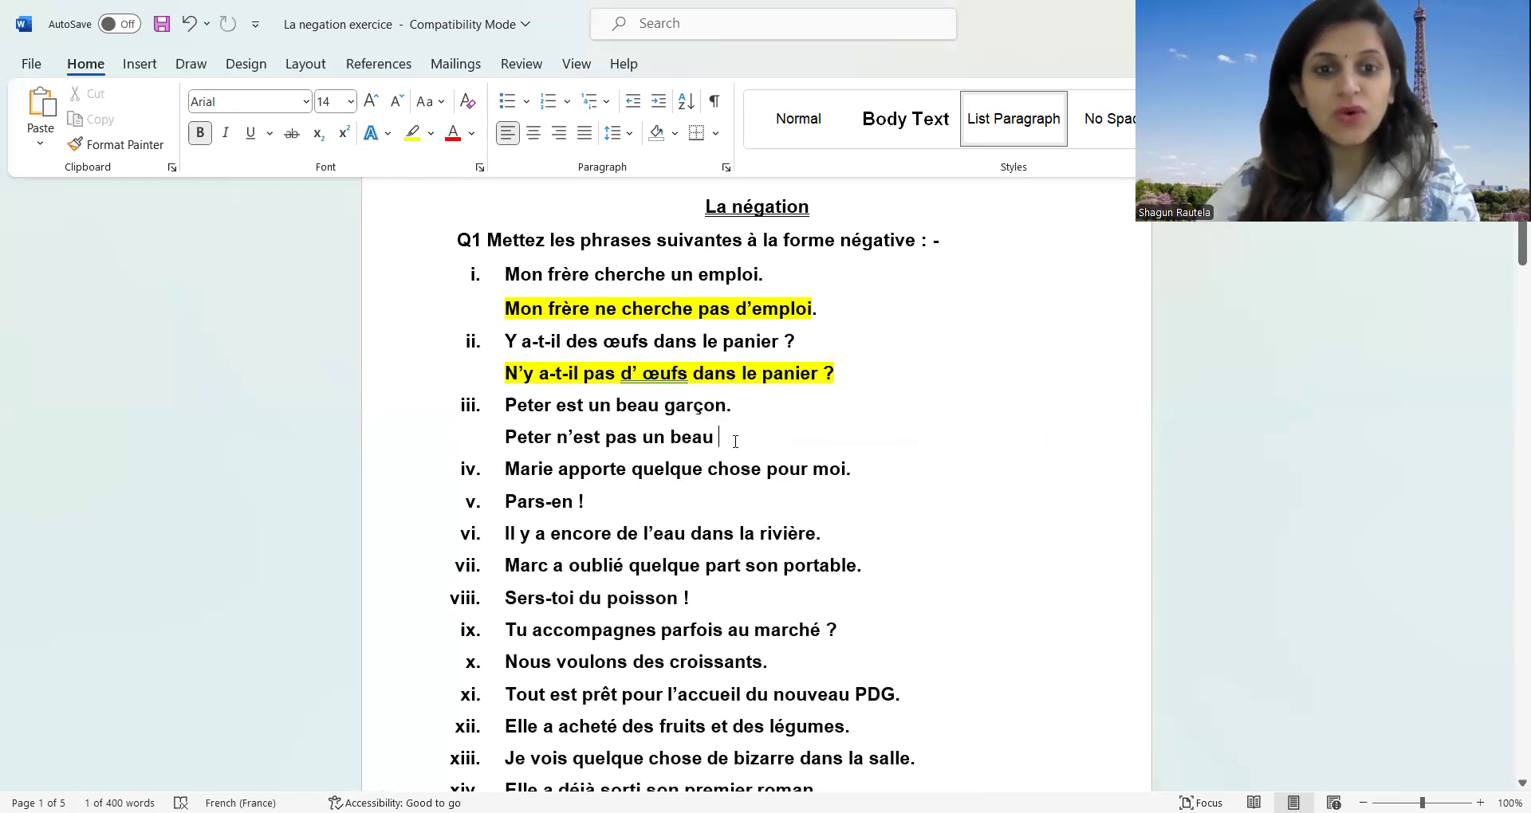
key("ctrl+v")
type(".")
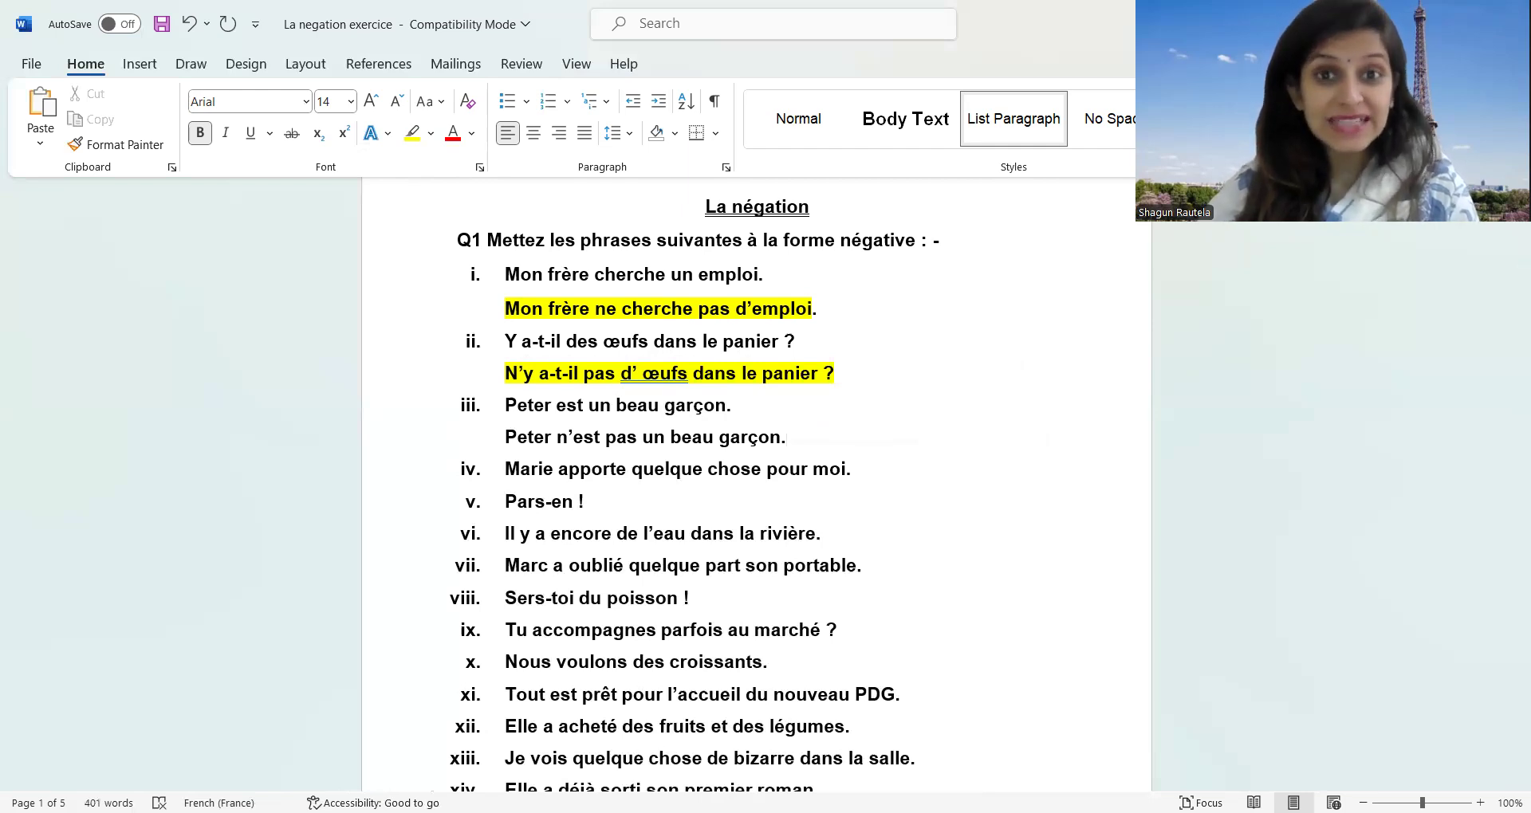
left_click_drag(787, 437, 515, 440)
left_click(416, 135)
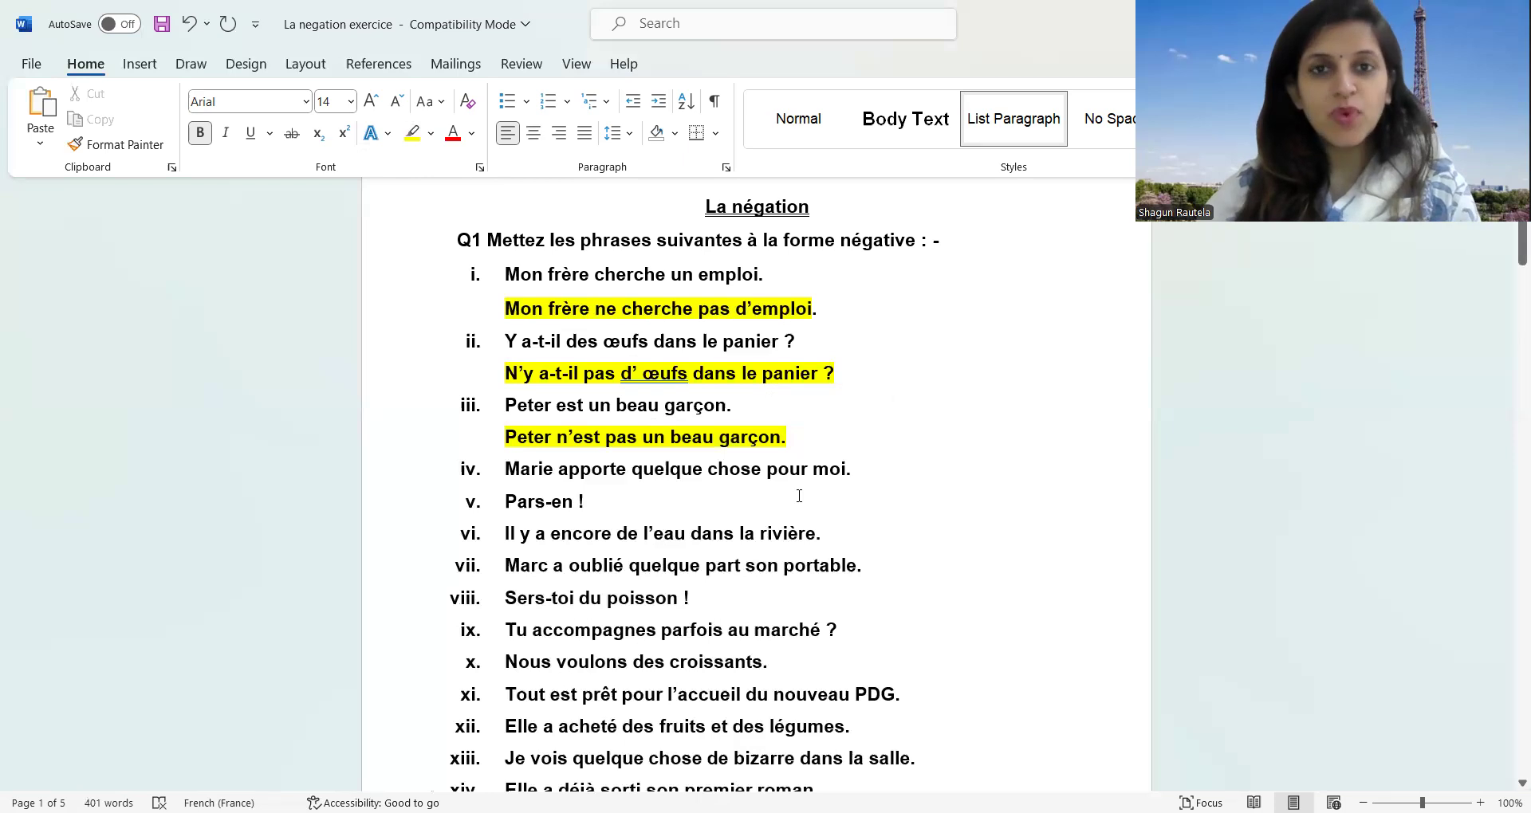
Insert an unnumbered, left-aligned blank line below sentence iv, “Marie apporte quelque chose pour moi.”.
left_click(897, 469)
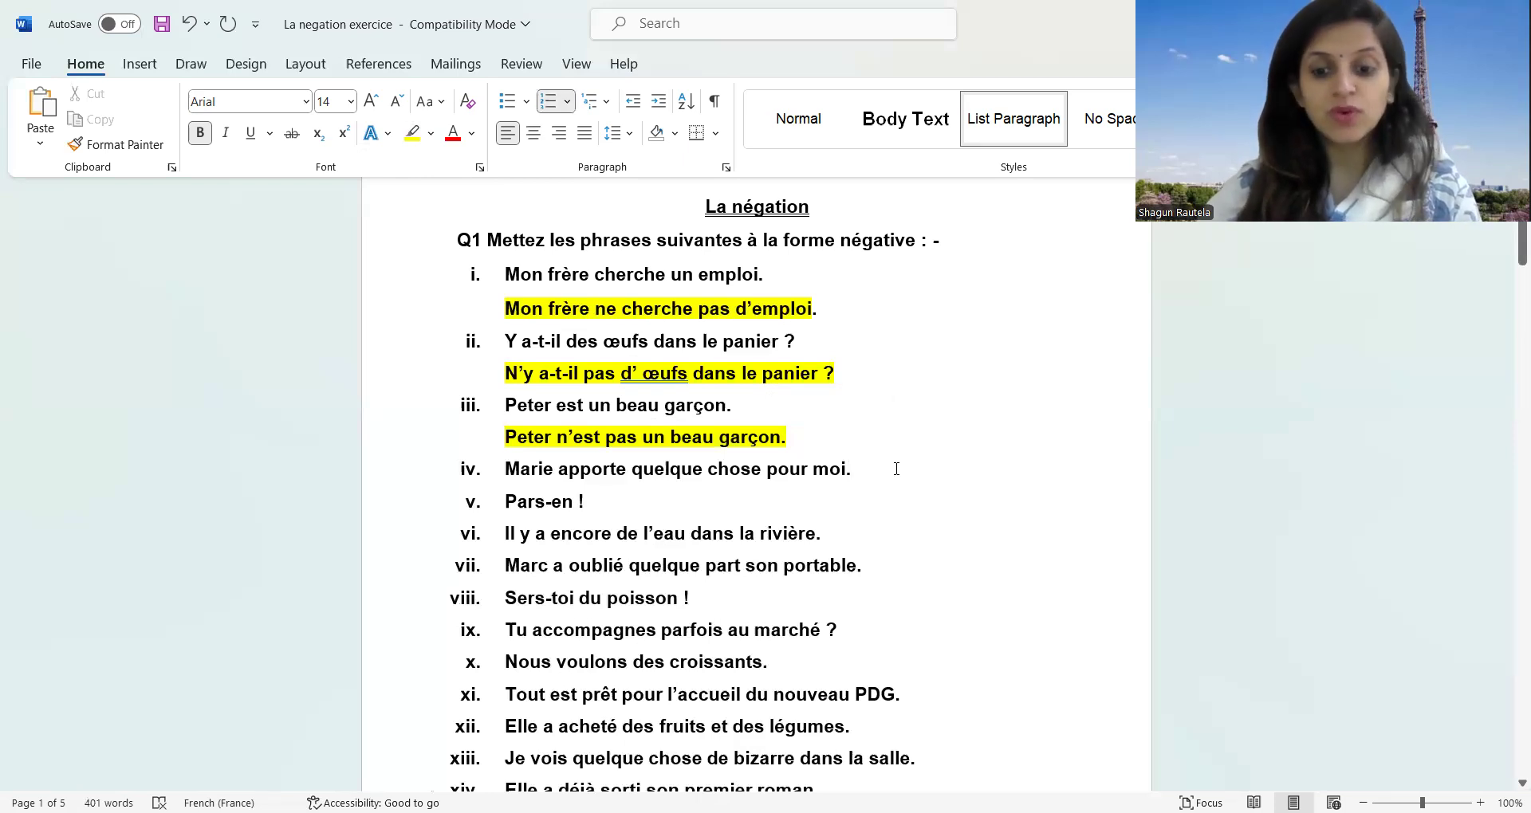
key("Return")
key("BackSpace")
key("ctrl+r")
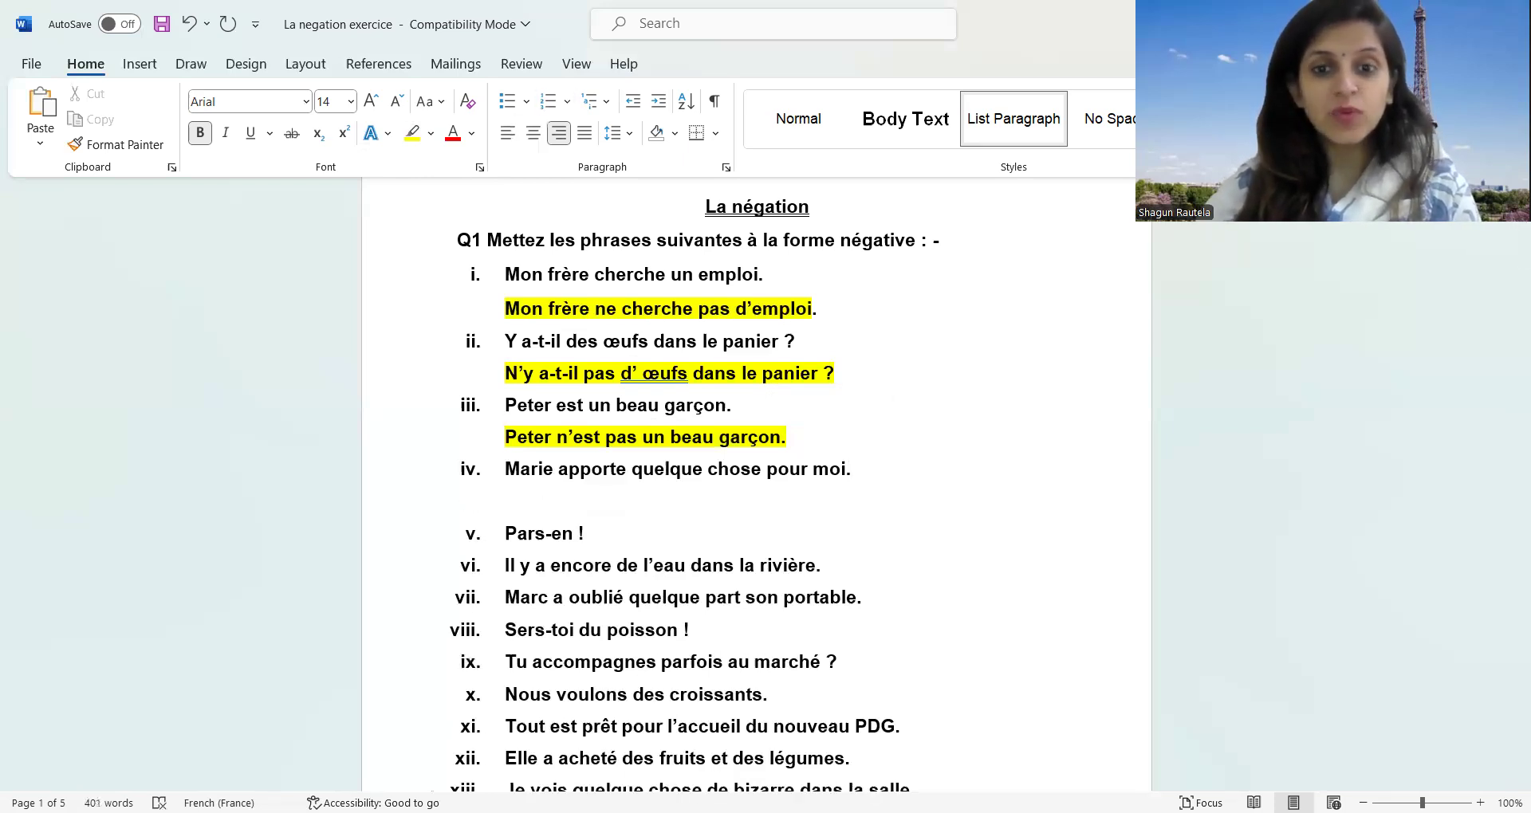
key("ctrl+e")
key("ctrl+l")
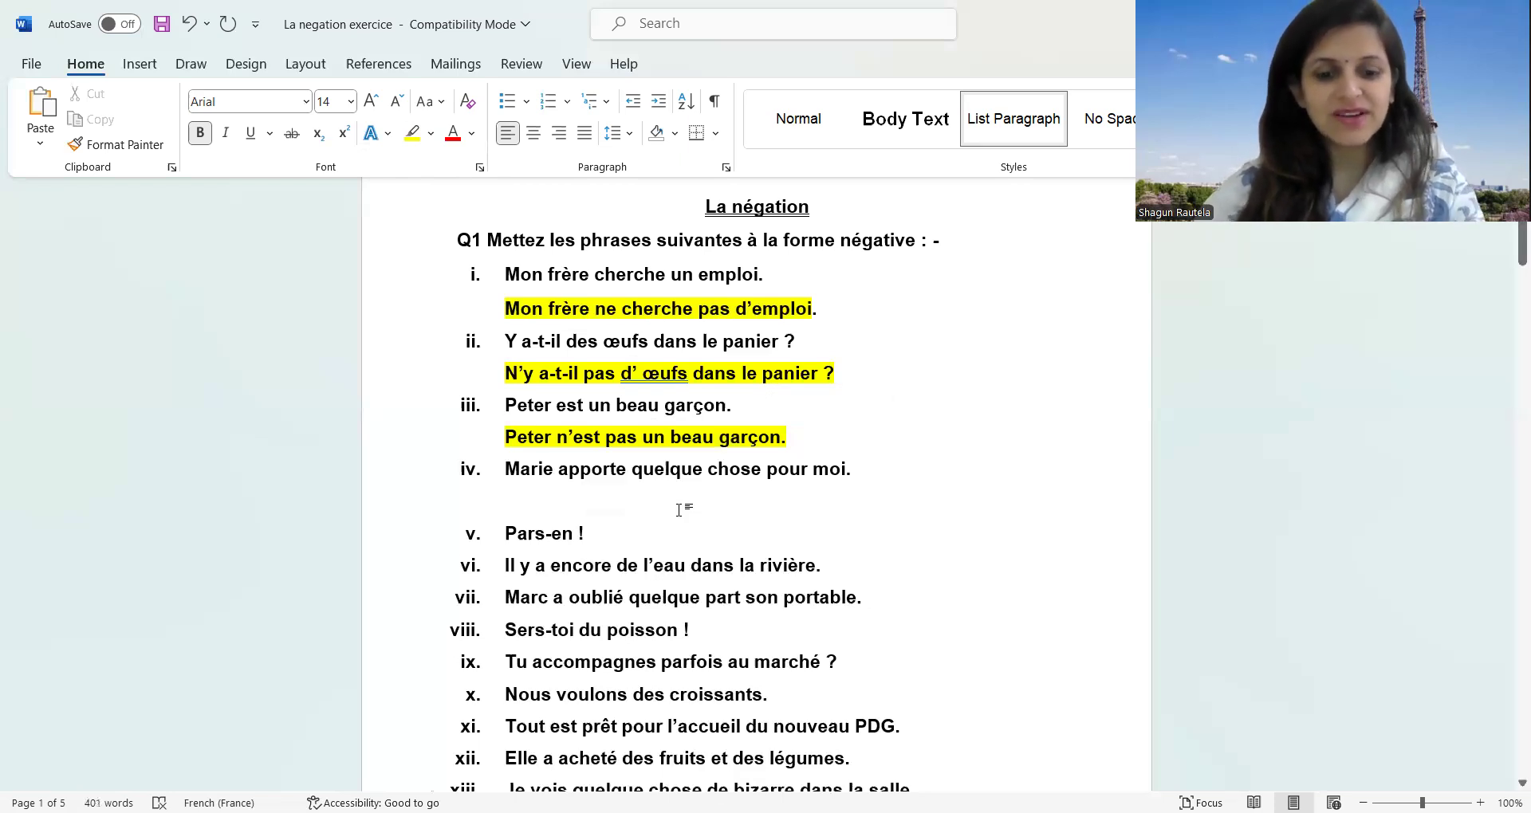
Write “Marie n’apporte rien pour moi.” as the answer to sentence iv and highlight it in yellow.
type("Marie n'")
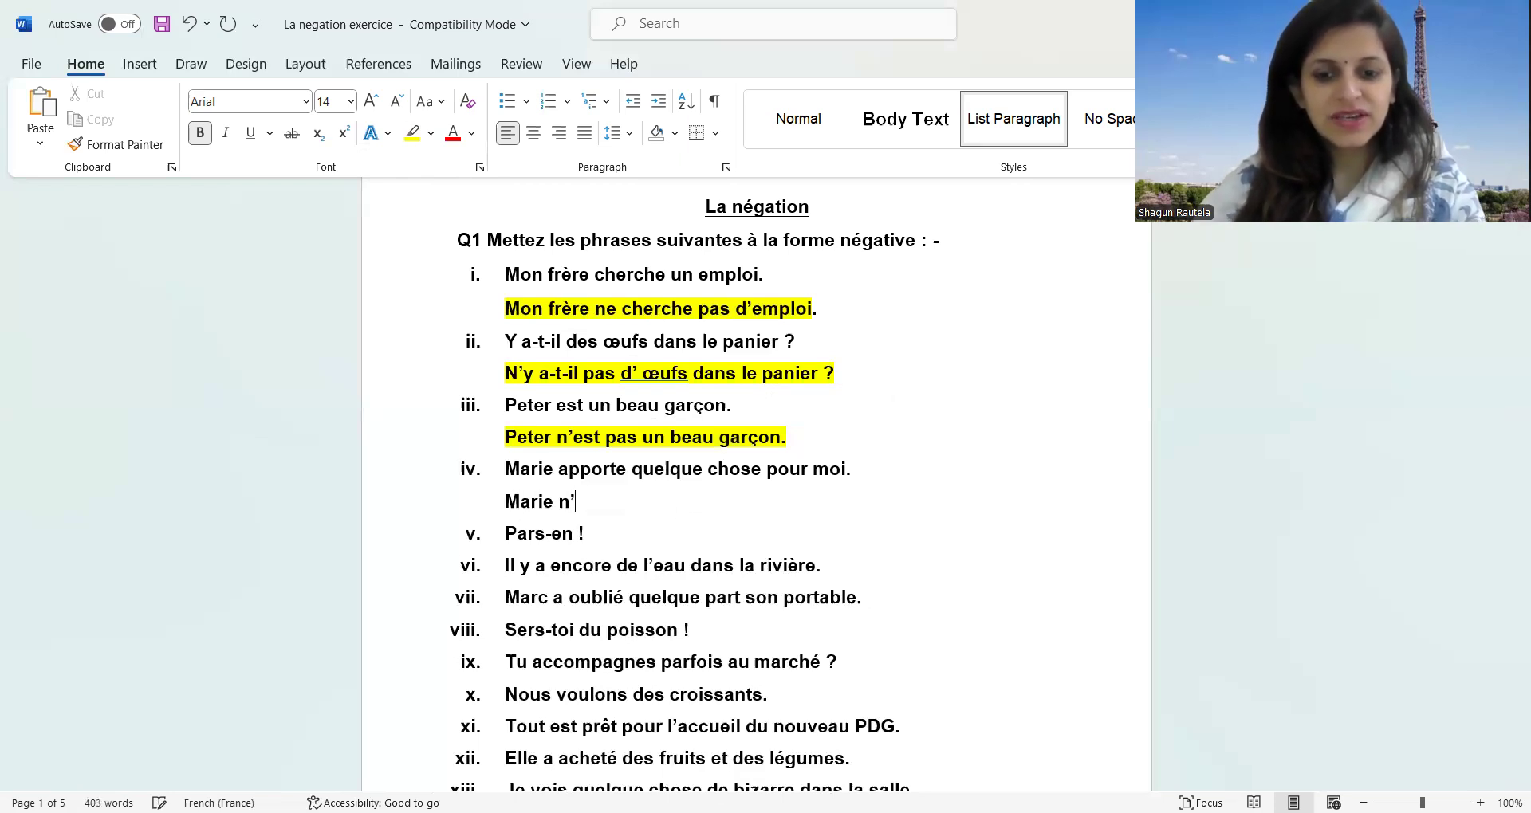
type("apporte ri")
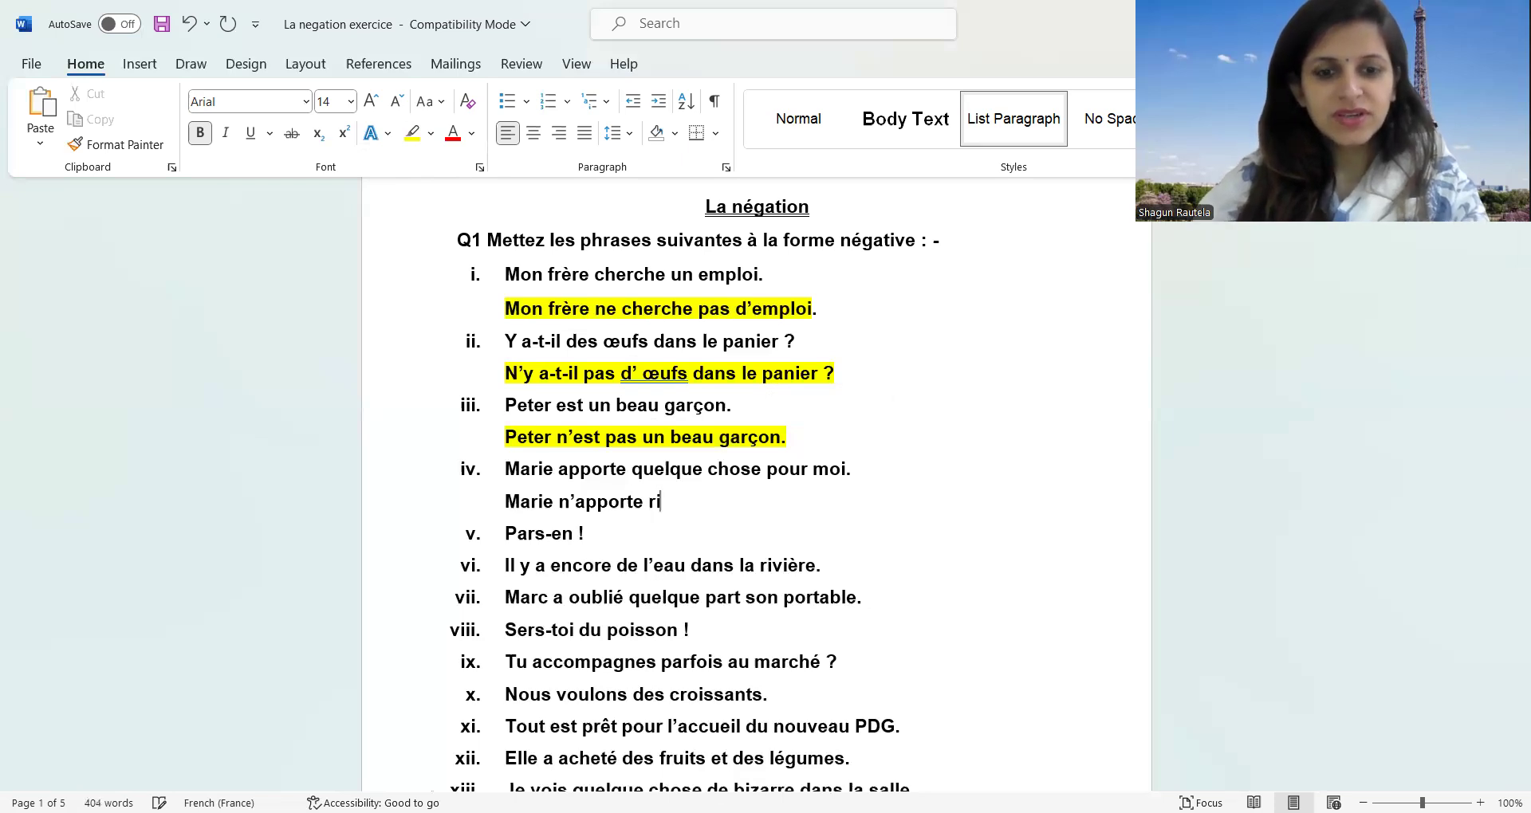
type("en pour")
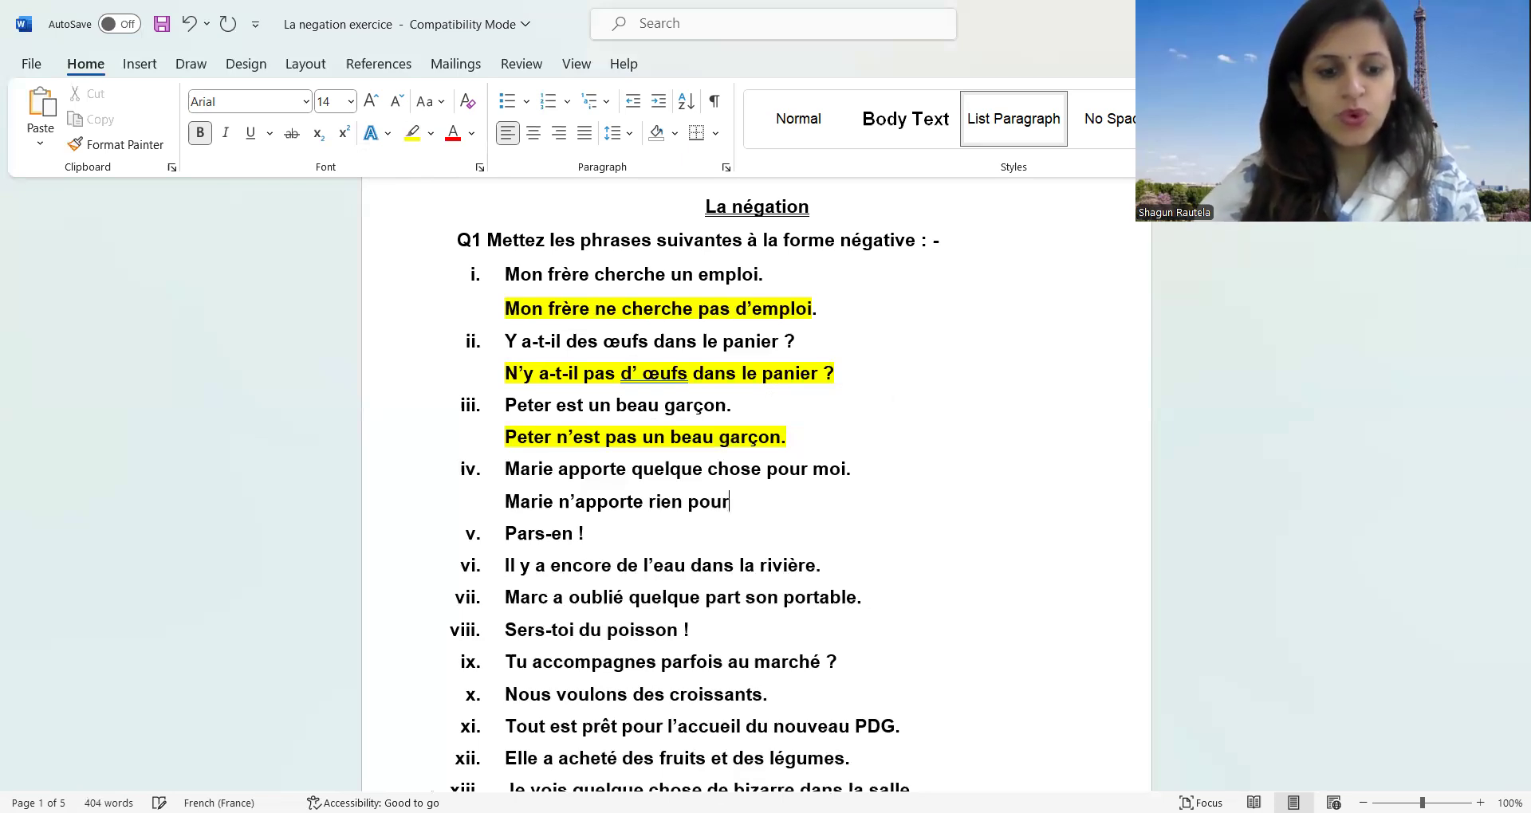
type(" moi.")
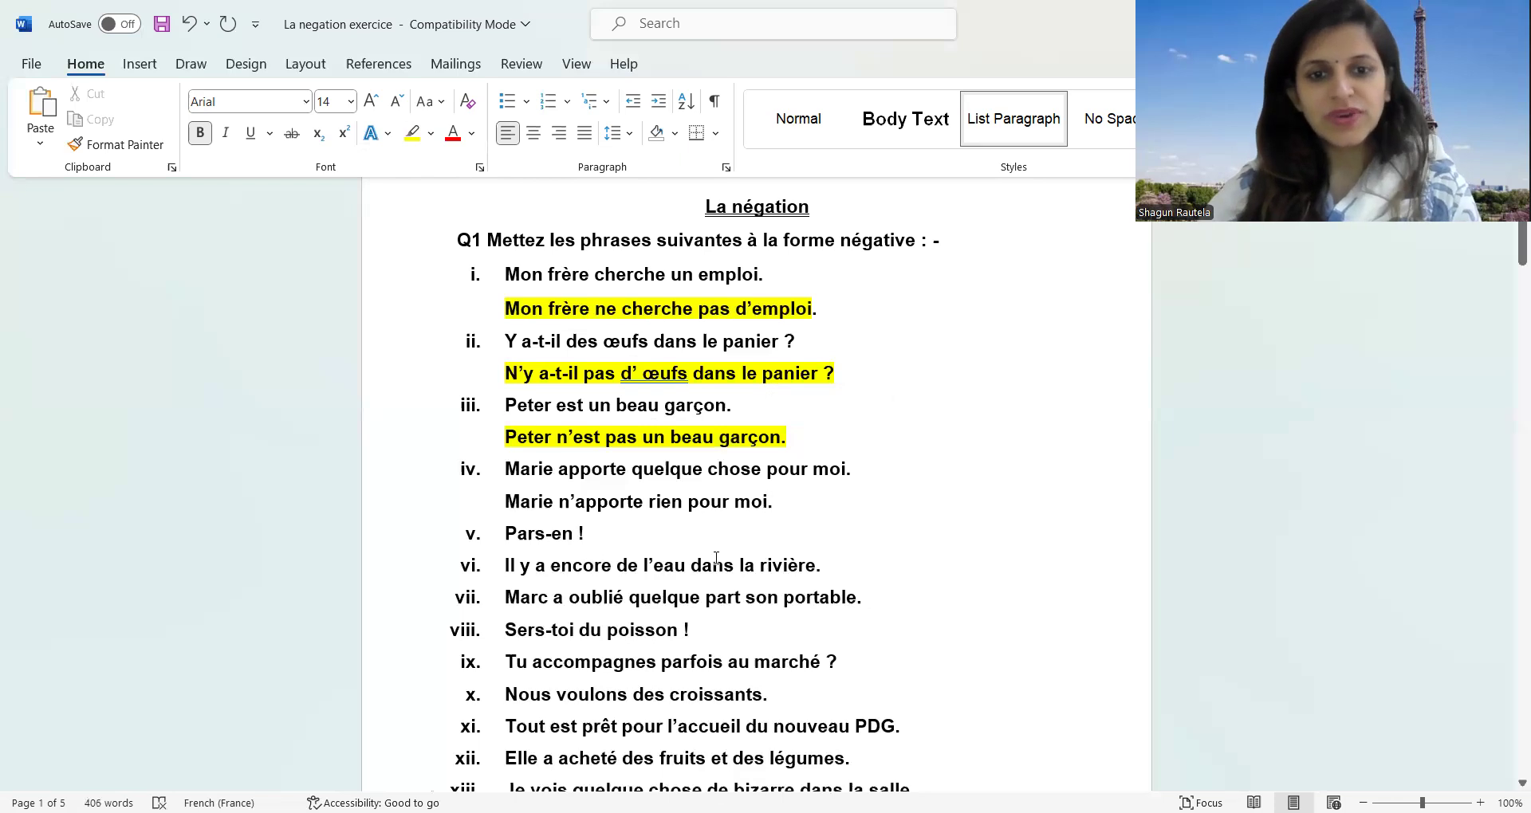
left_click_drag(792, 501, 505, 503)
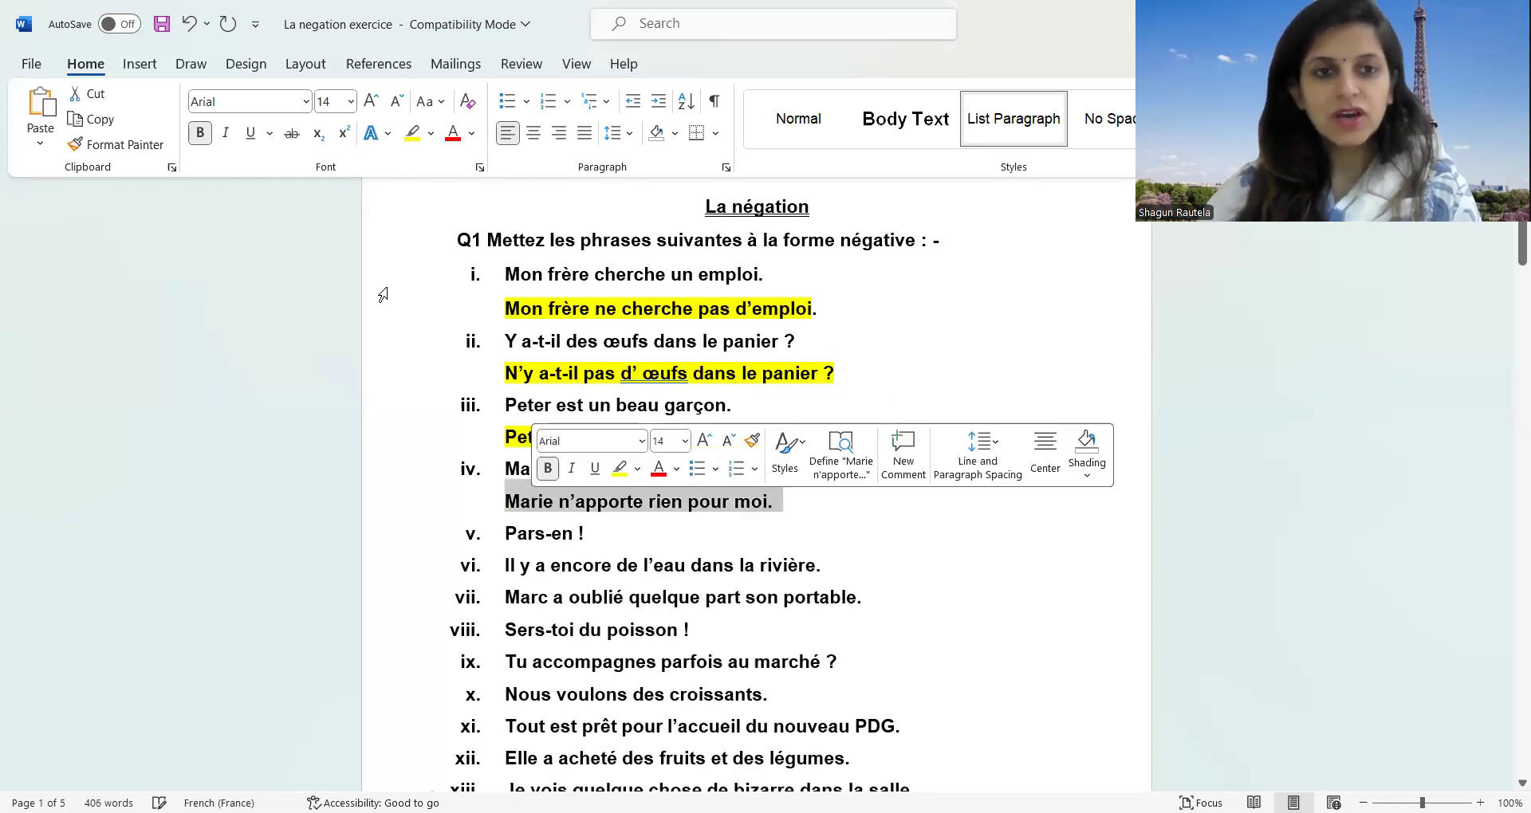
left_click(412, 133)
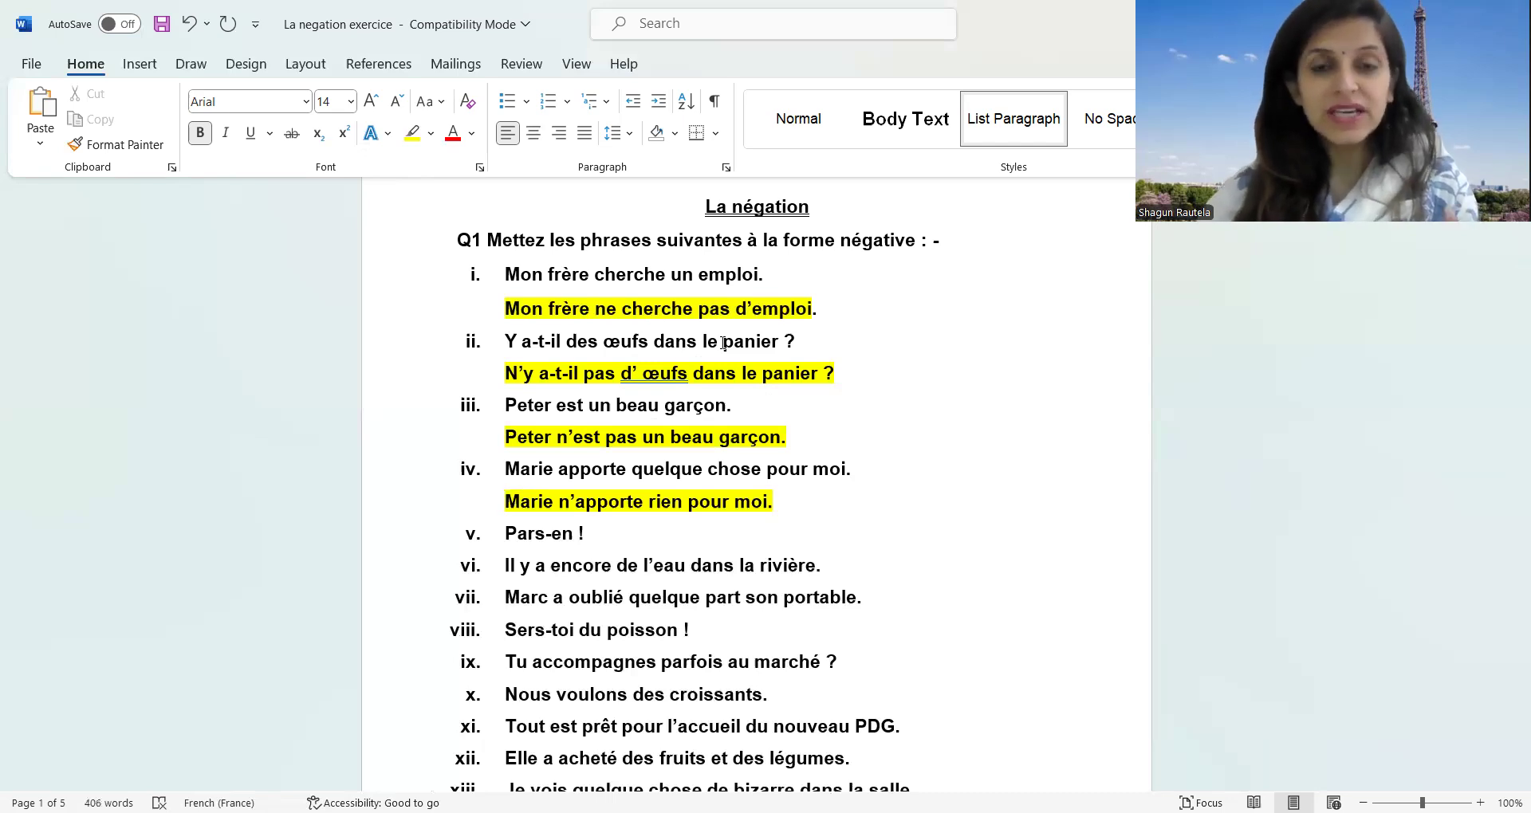
Insert an unnumbered, left-aligned blank line below sentence v, “Pars-en !”.
left_click(622, 540)
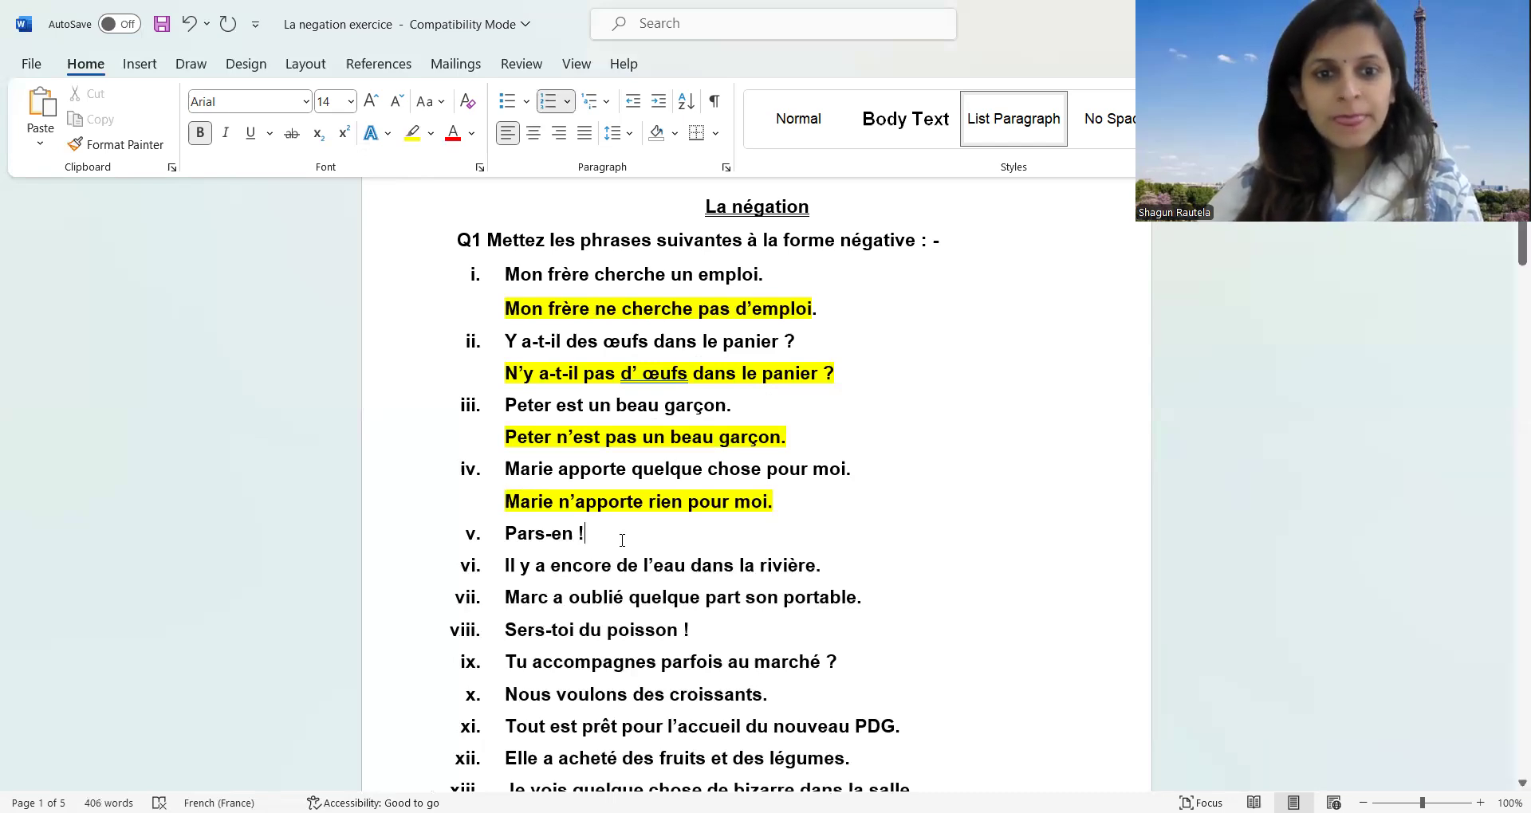
scroll(622, 541, "down", 3)
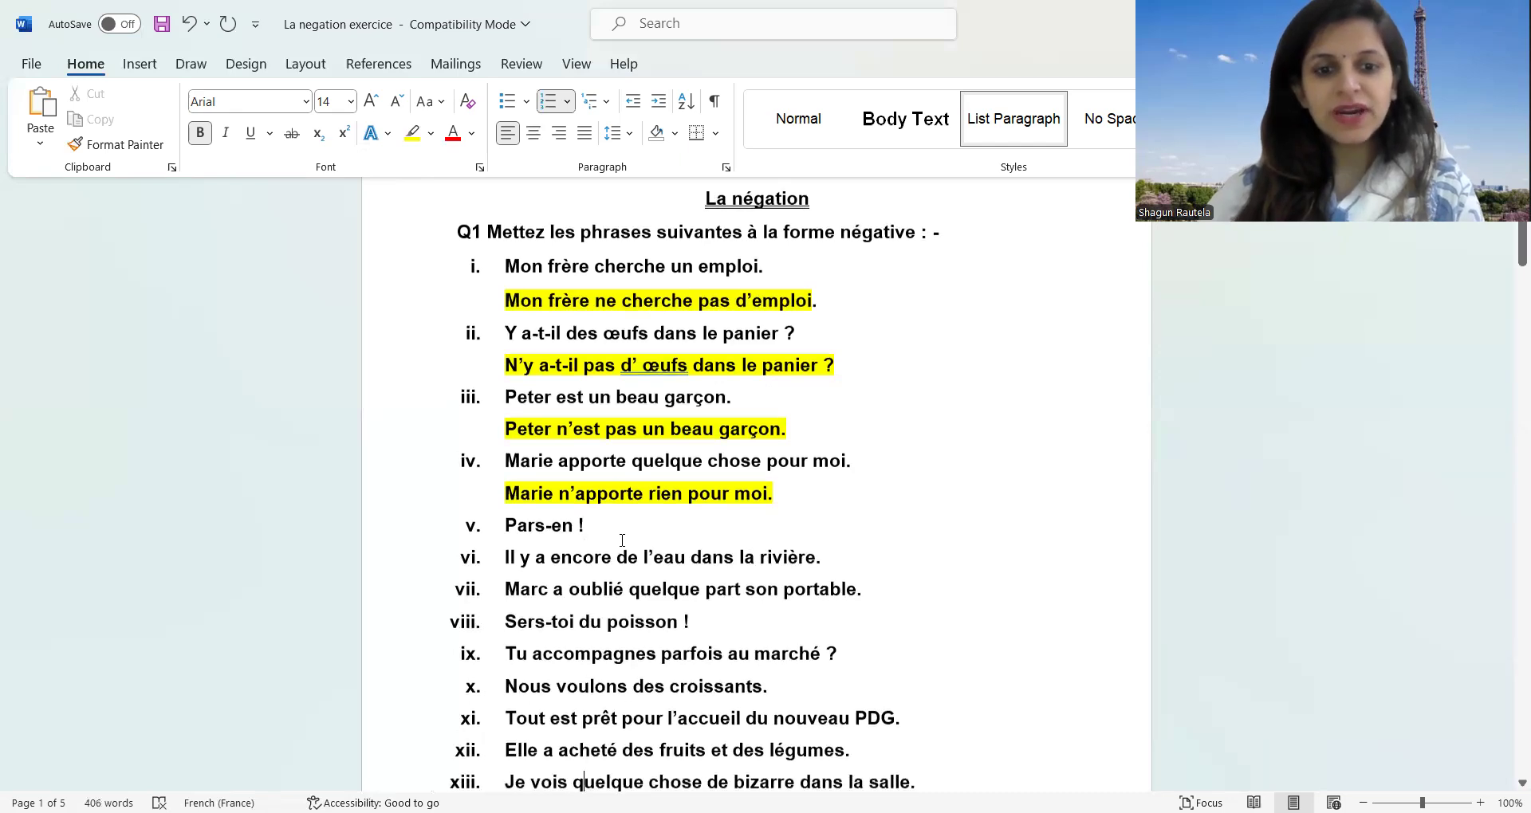
scroll(622, 541, "down", 1)
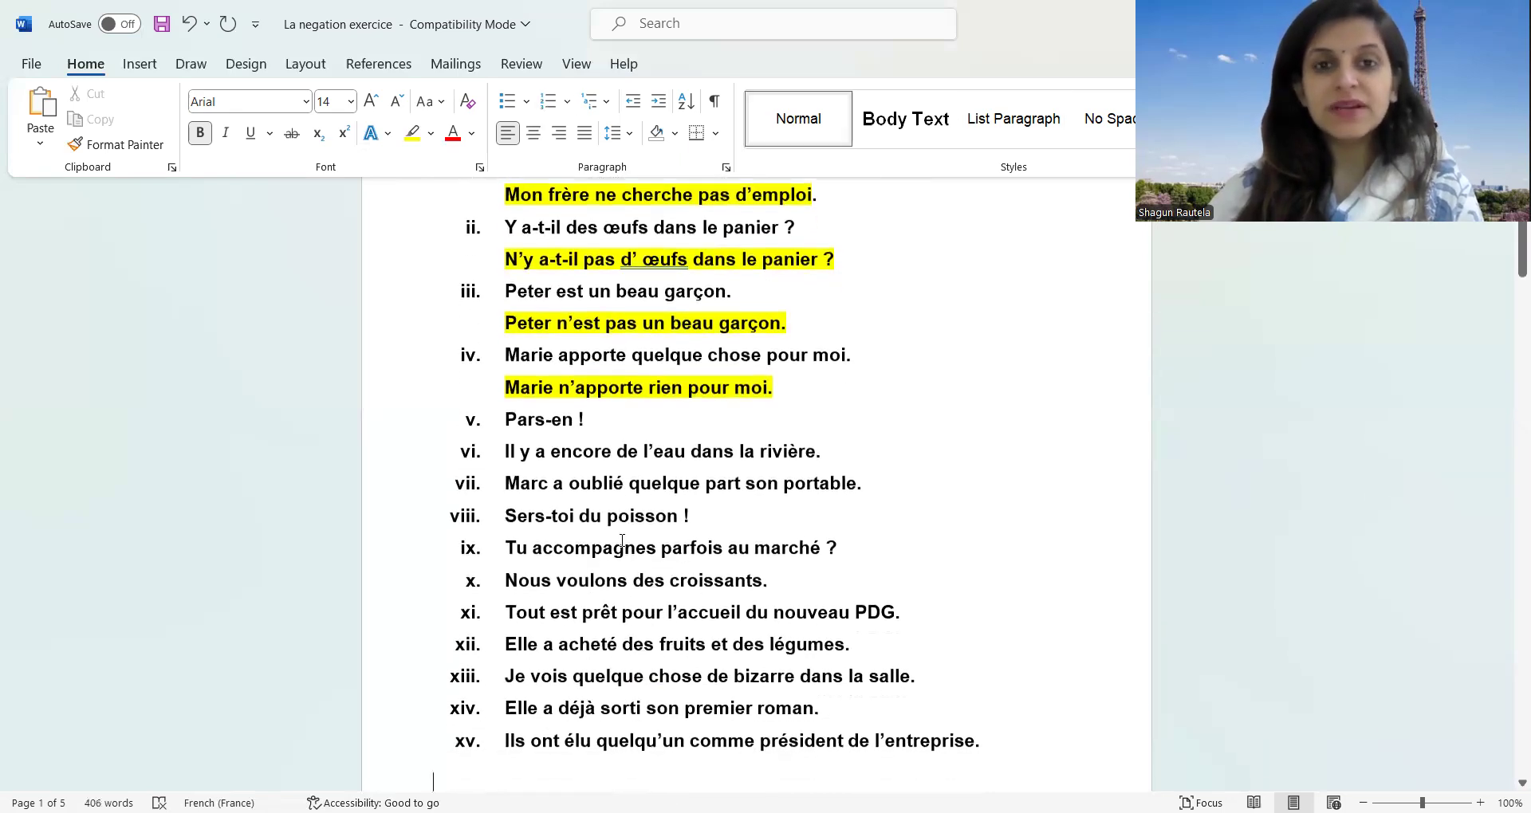
left_click(602, 422)
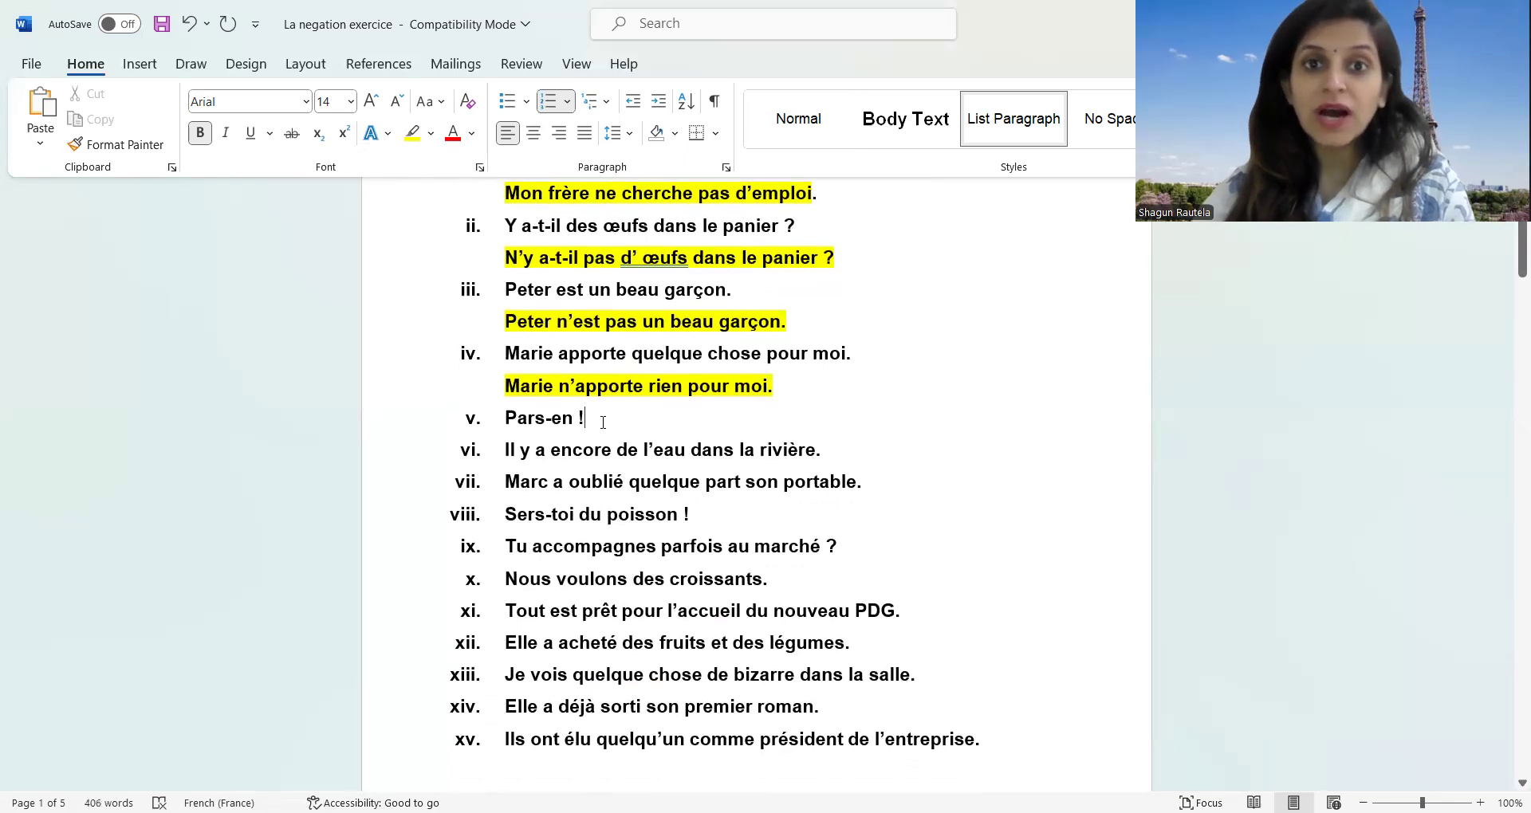
key("Return")
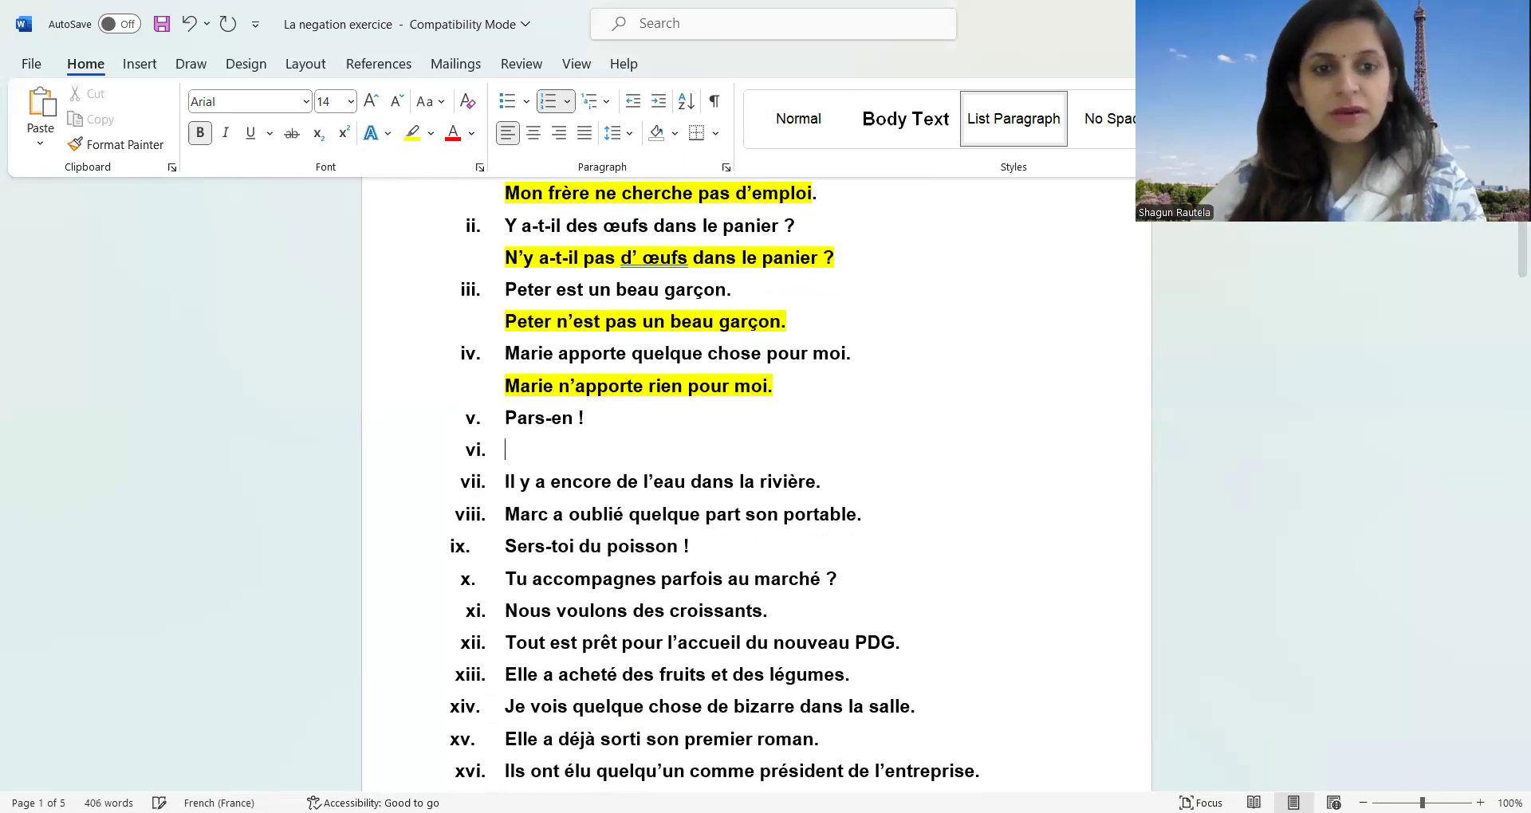
key("BackSpace")
key("ctrl+r")
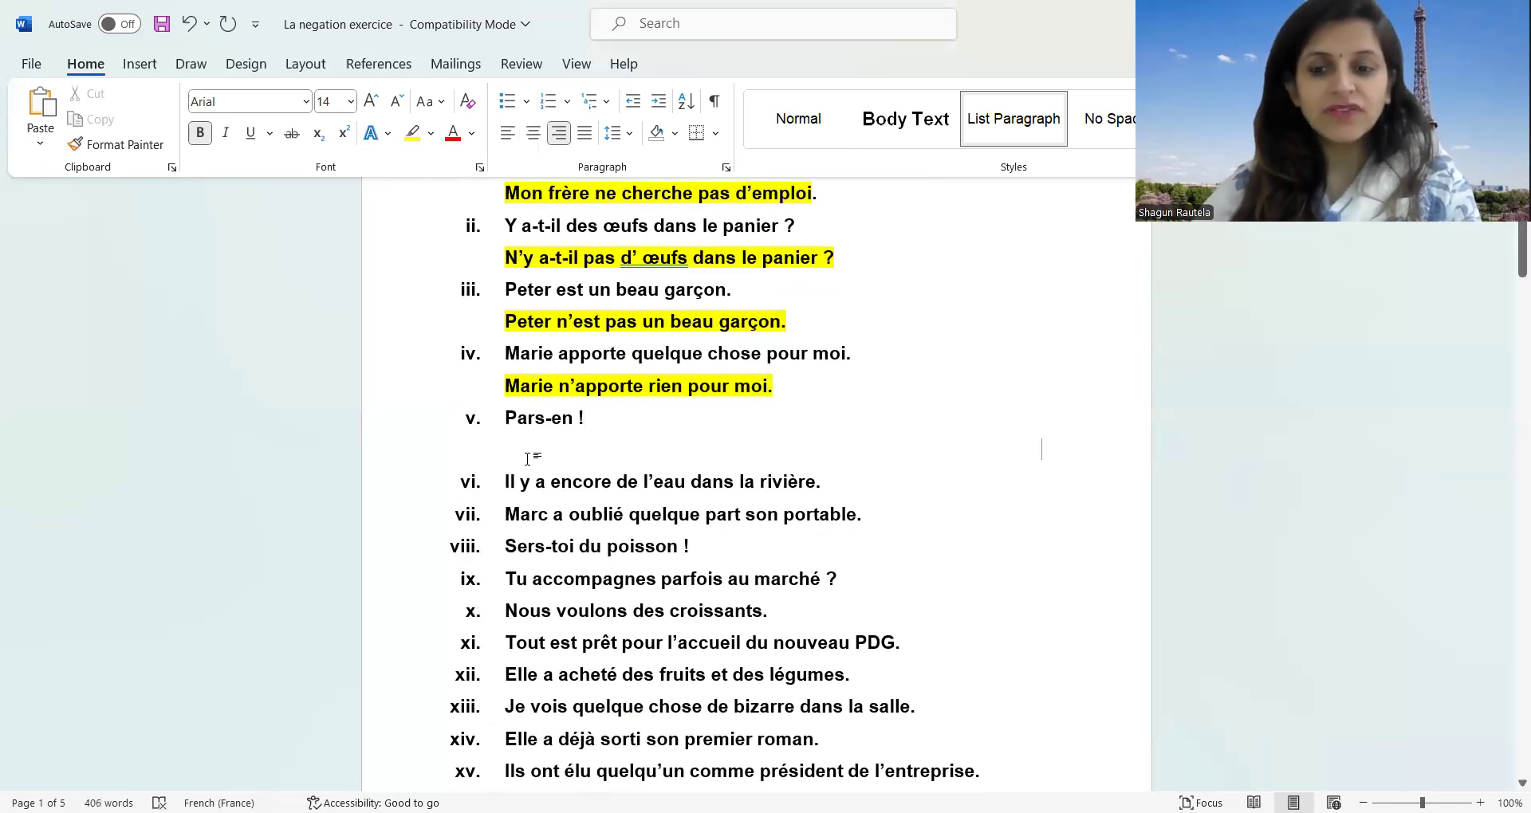
key("ctrl+e")
key("ctrl+l")
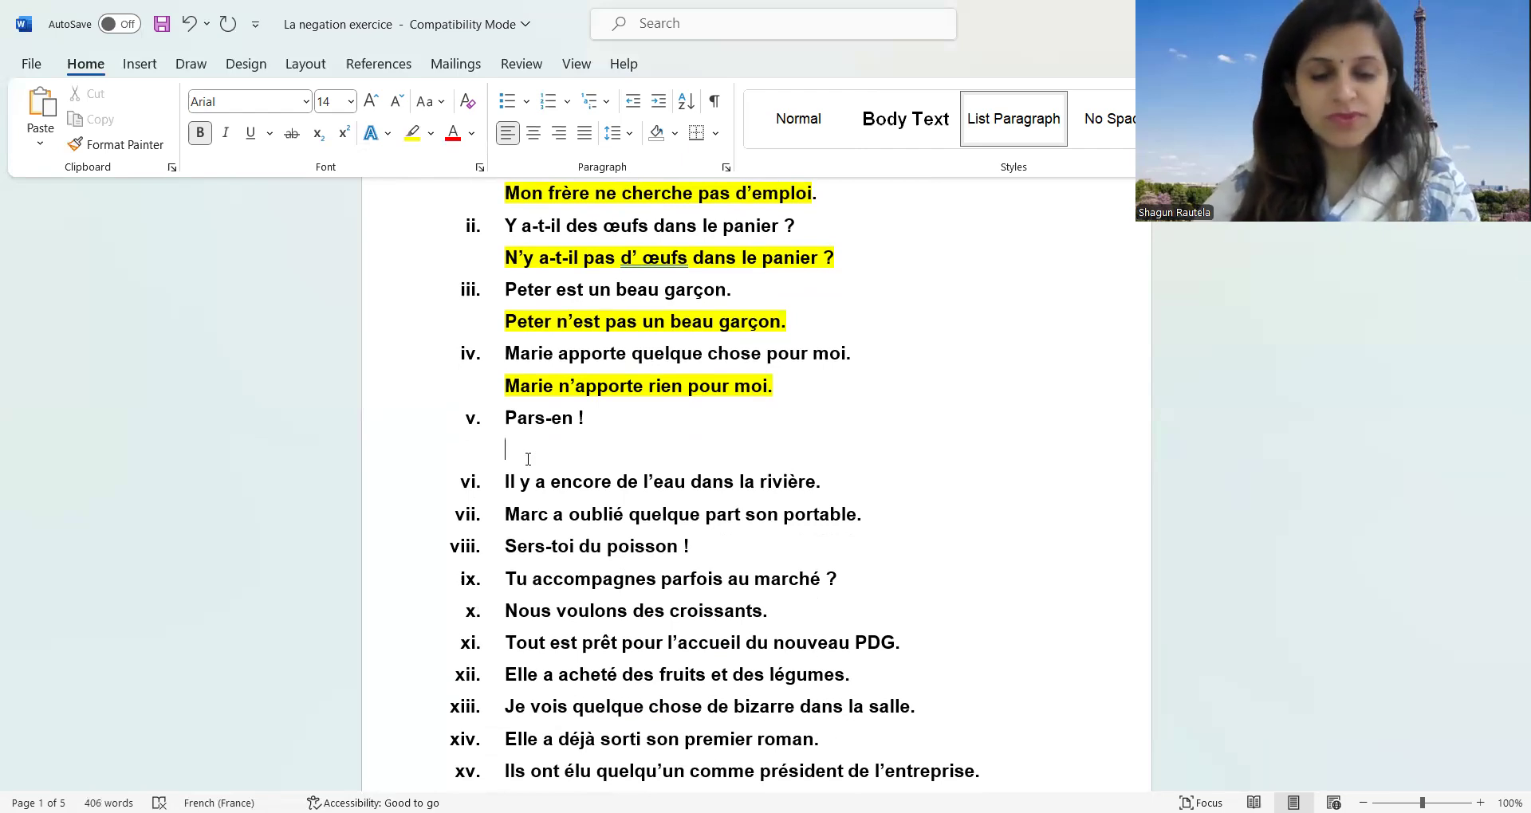
Write “N’en pars pas !” as the answer to sentence v and highlight it in yellow.
type("n")
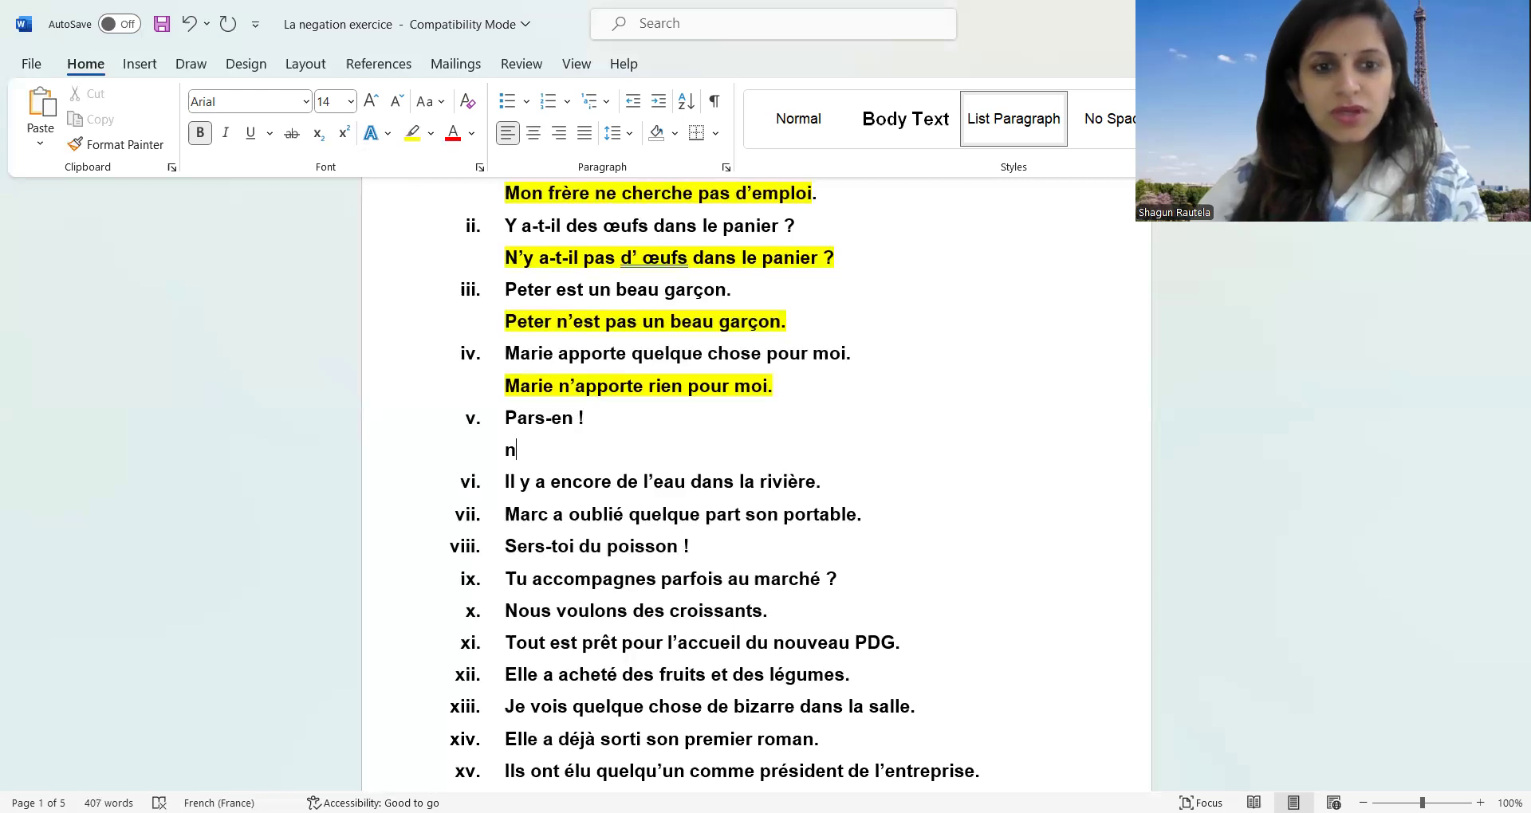
key("BackSpace")
type("Ne")
key("BackSpace")
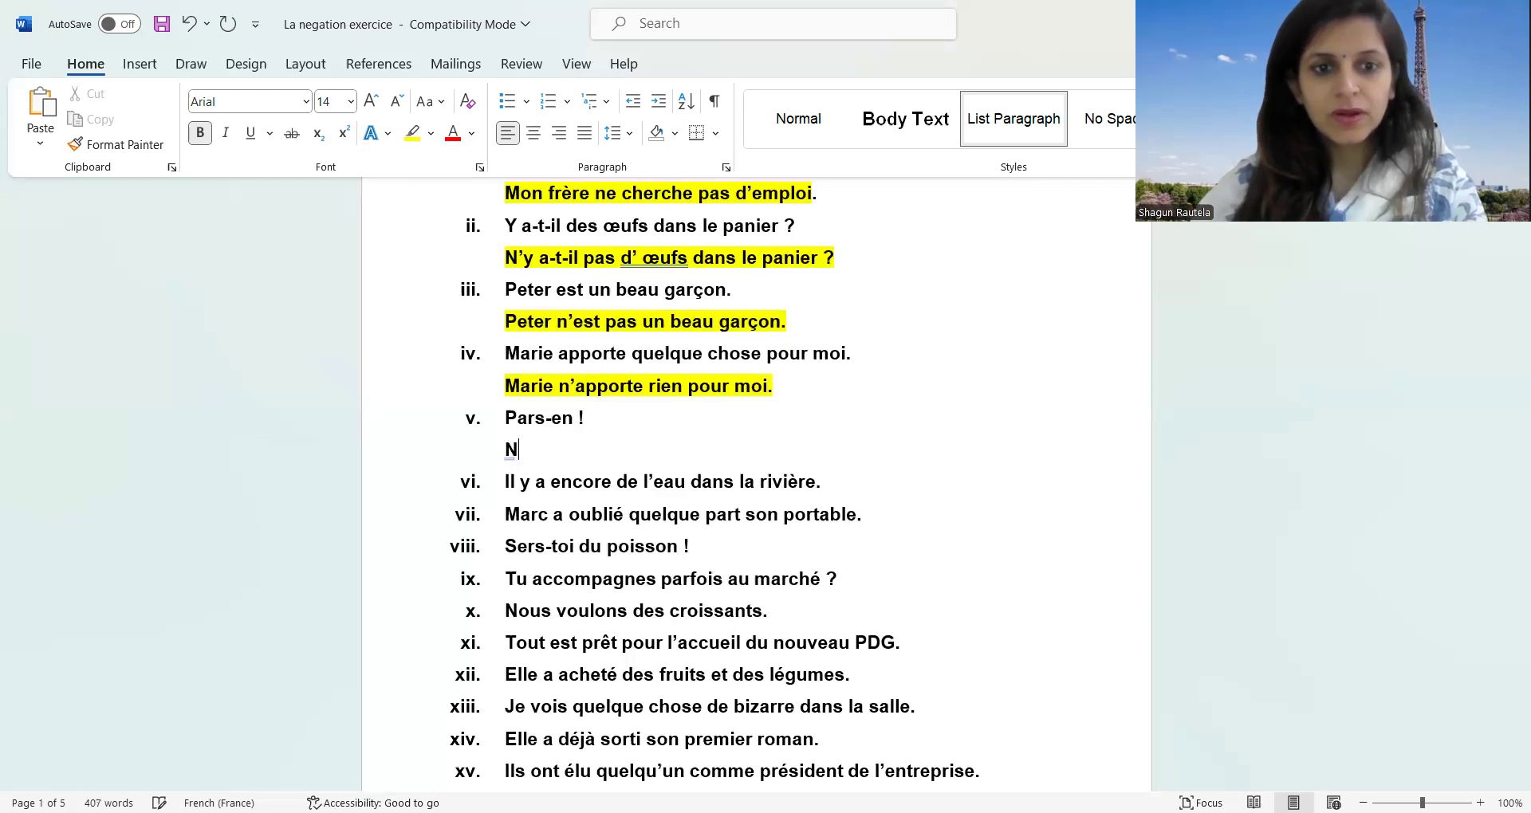
type("'en ")
type("pars ")
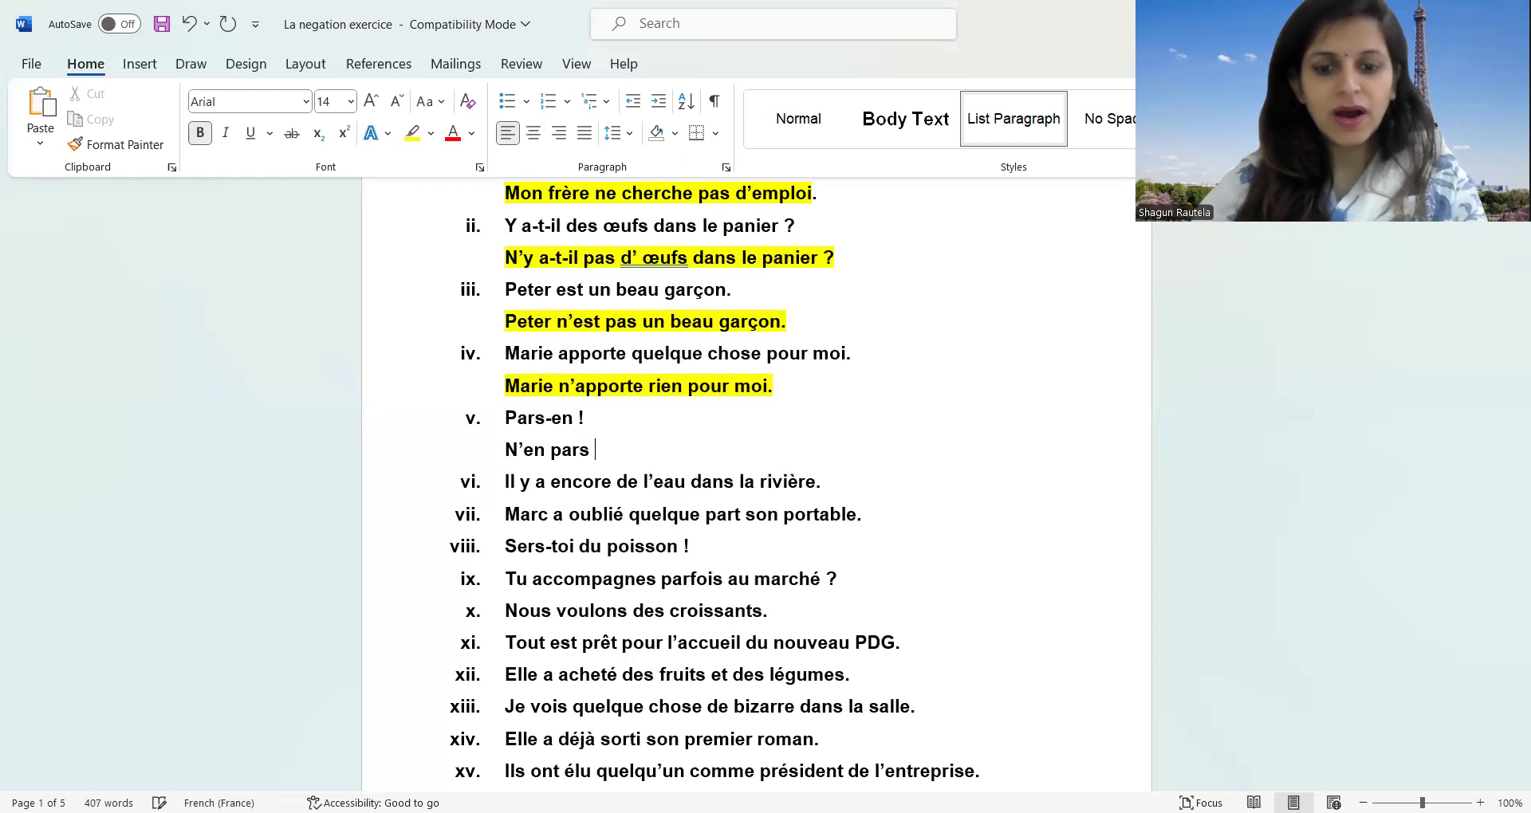
type("pas !")
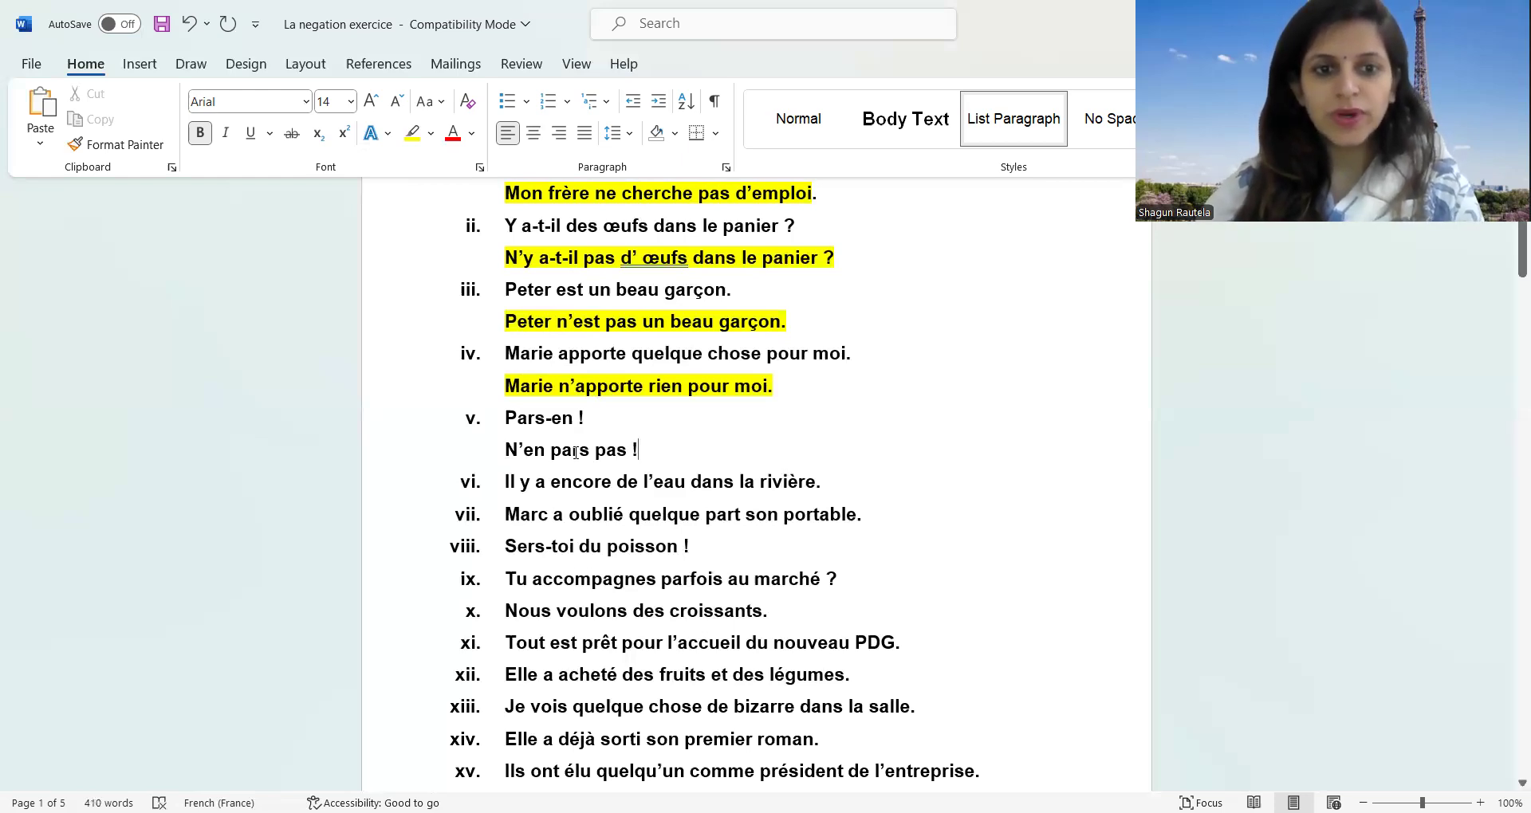
left_click_drag(642, 451, 506, 452)
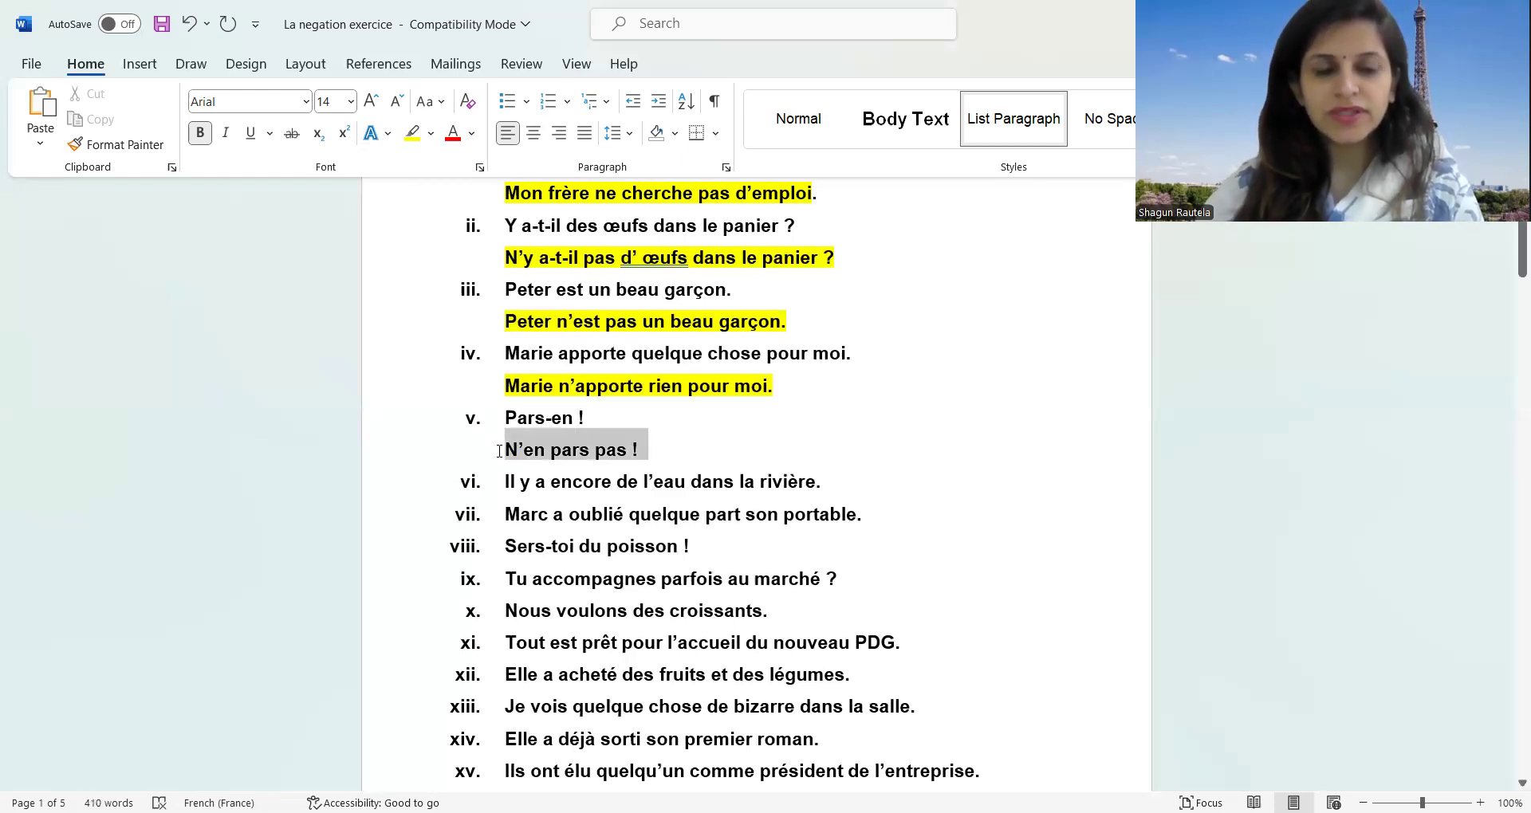
left_click(414, 134)
left_click(684, 381)
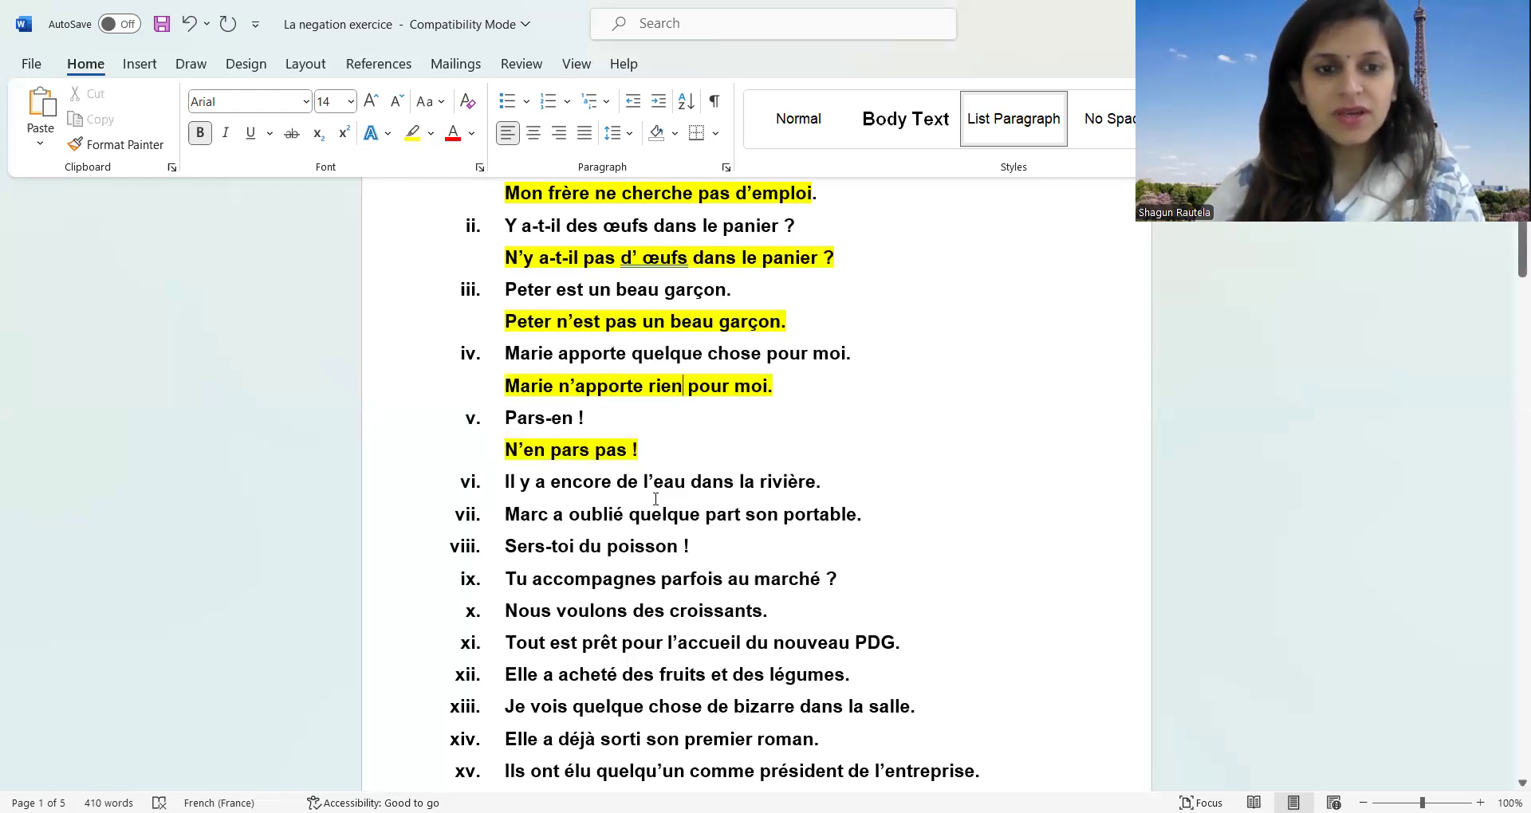
Insert an unnumbered, left-aligned blank line below sentence vi, “Il y a encore de l’eau dans la rivière.”.
left_click(854, 472)
key("Return")
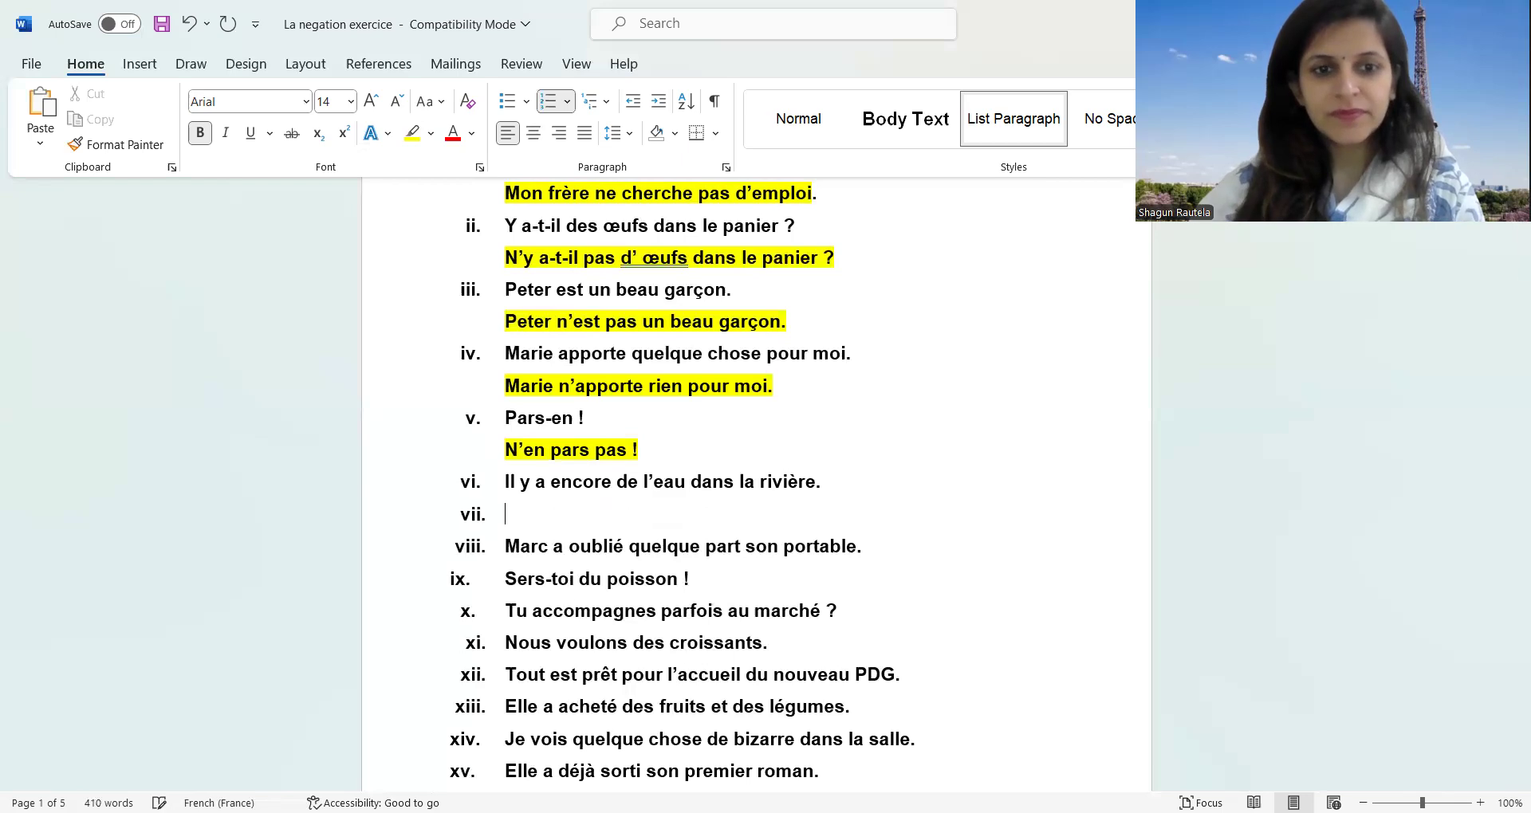
key("BackSpace")
left_click(861, 546)
key("Down")
key("Down")
key("Down")
key("Down")
key("Down")
key("Down")
key("Down")
key("Down")
key("Down")
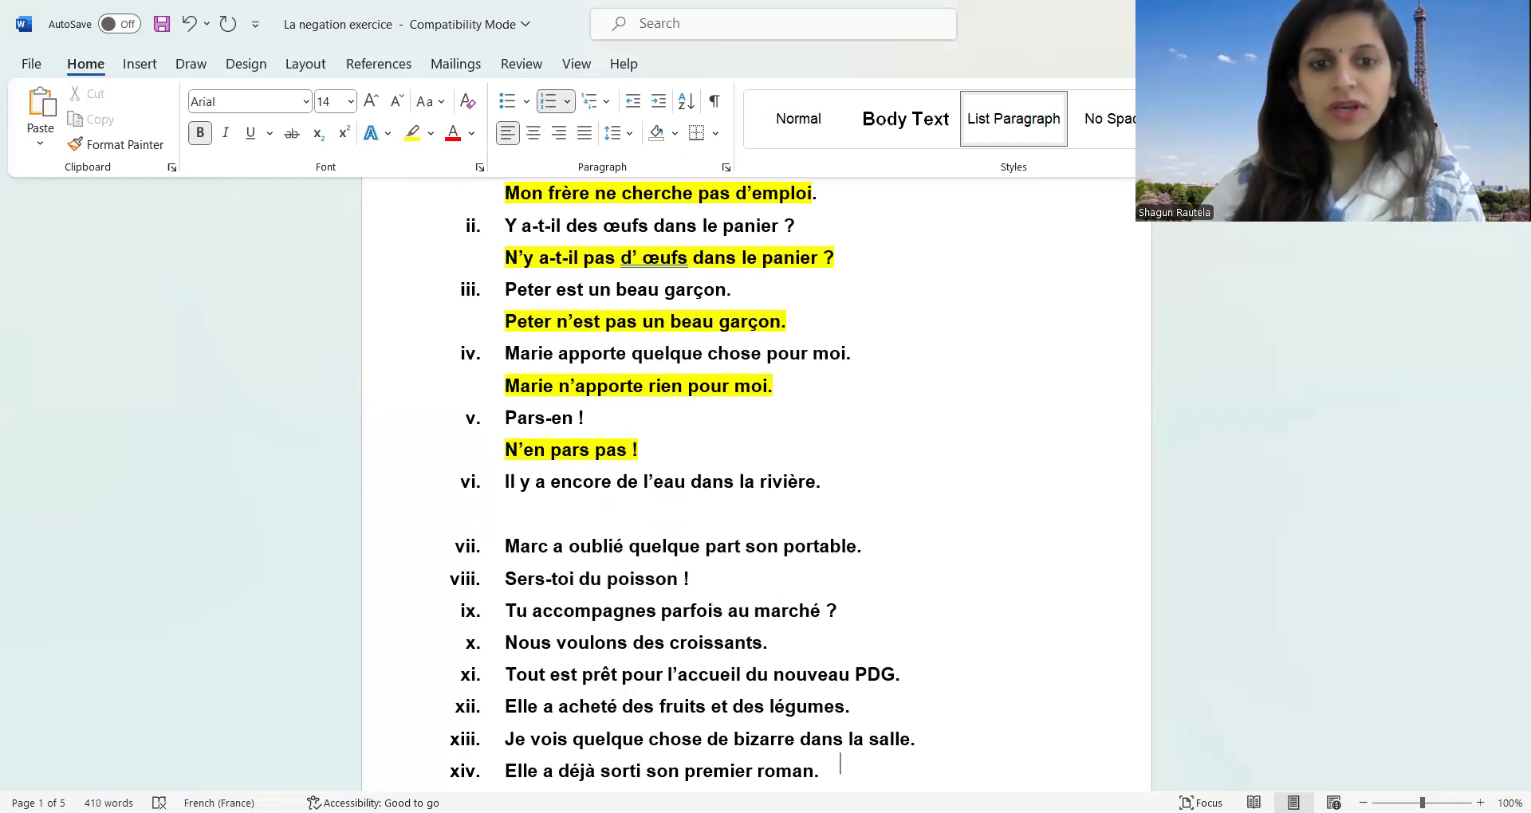
key("Down")
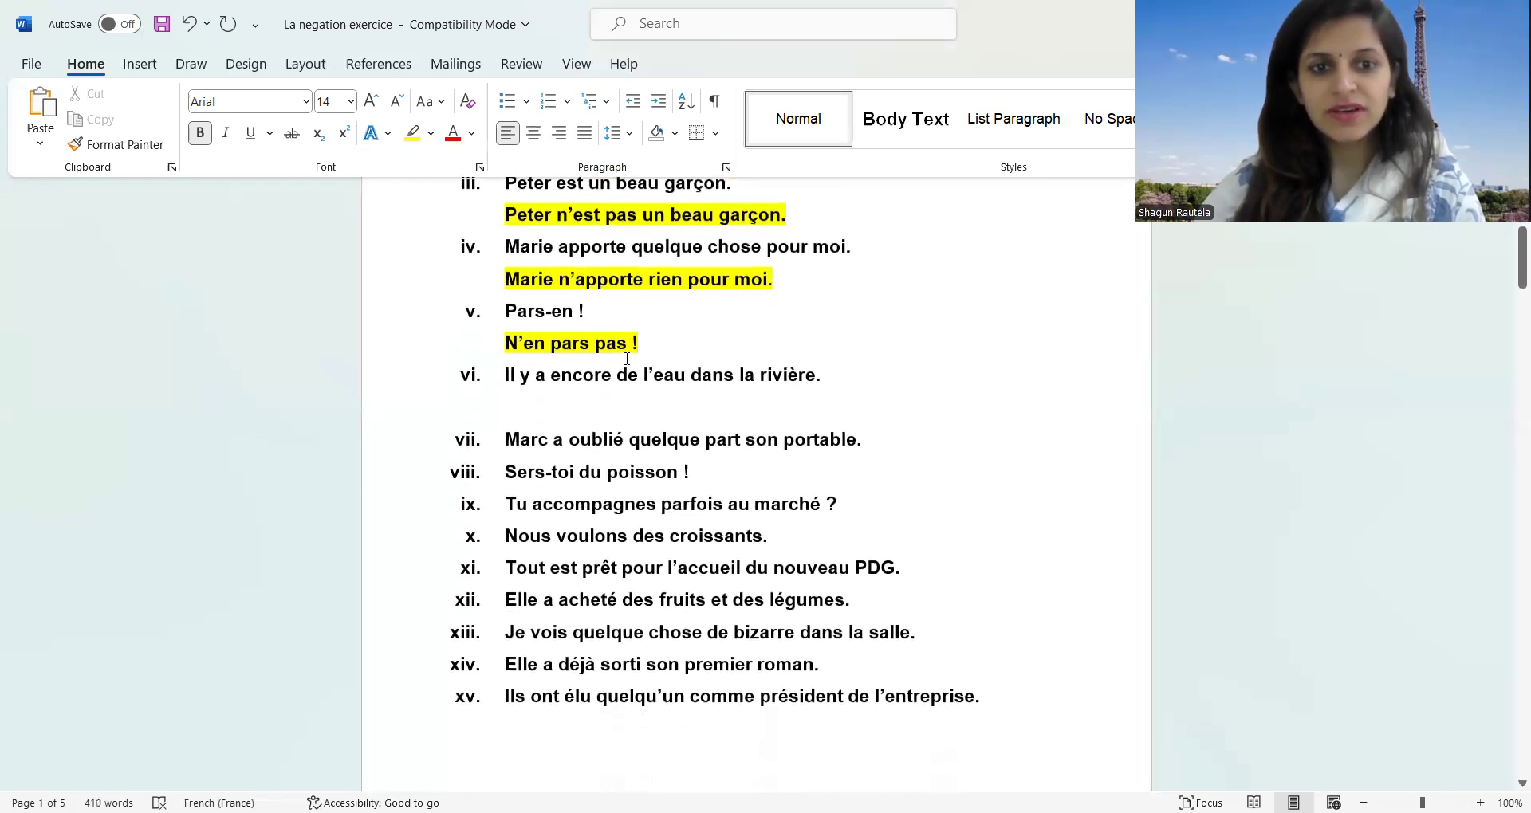
left_click(573, 403)
key("ctrl+e")
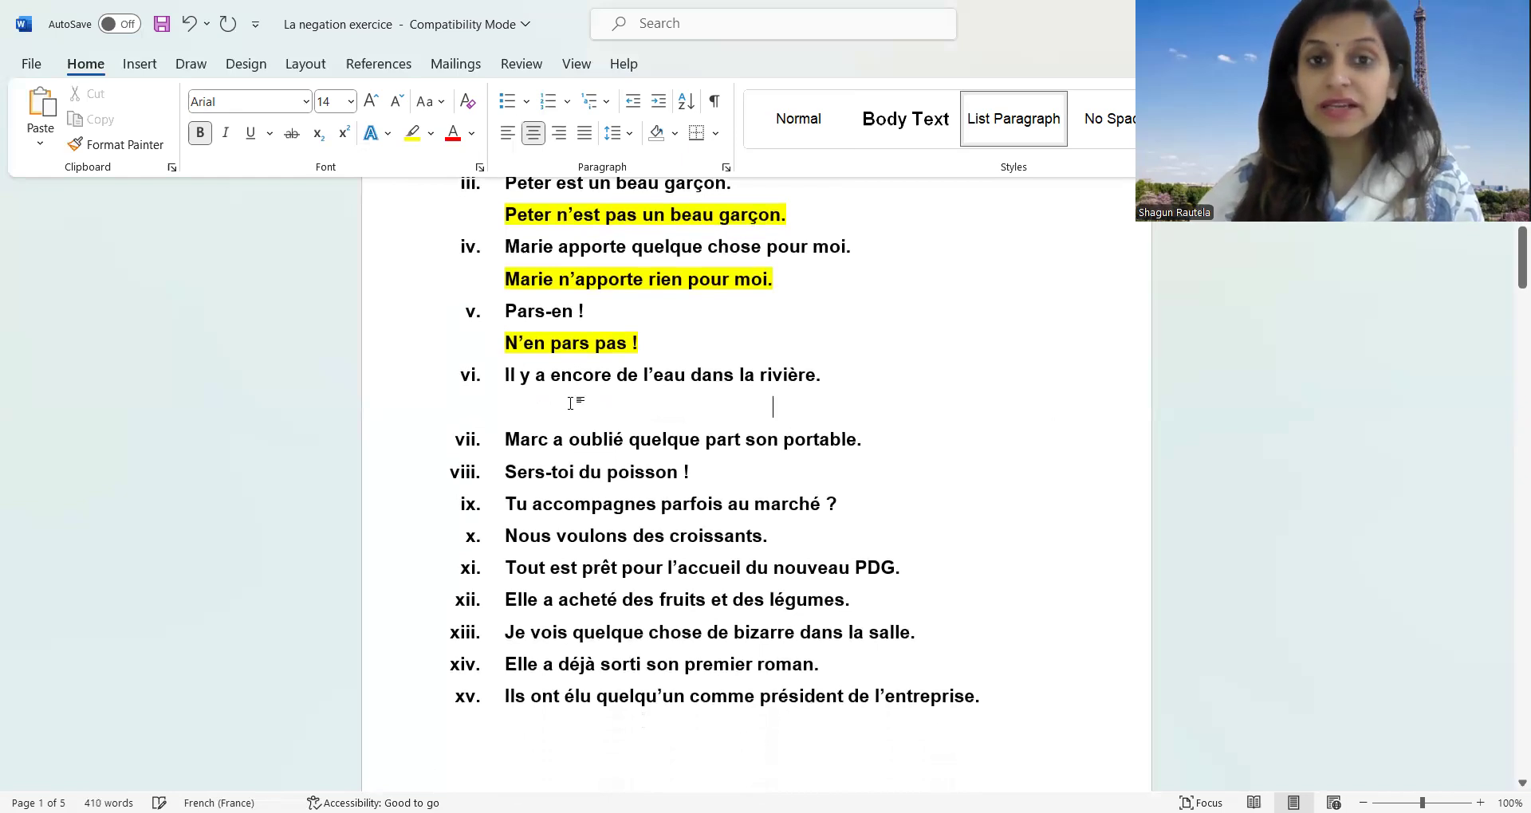
key("ctrl+l")
Write “Il n’y a plus d’eau dans la rivière.” as the answer to sentence vi and highlight it in yellow.
type("Il n'y")
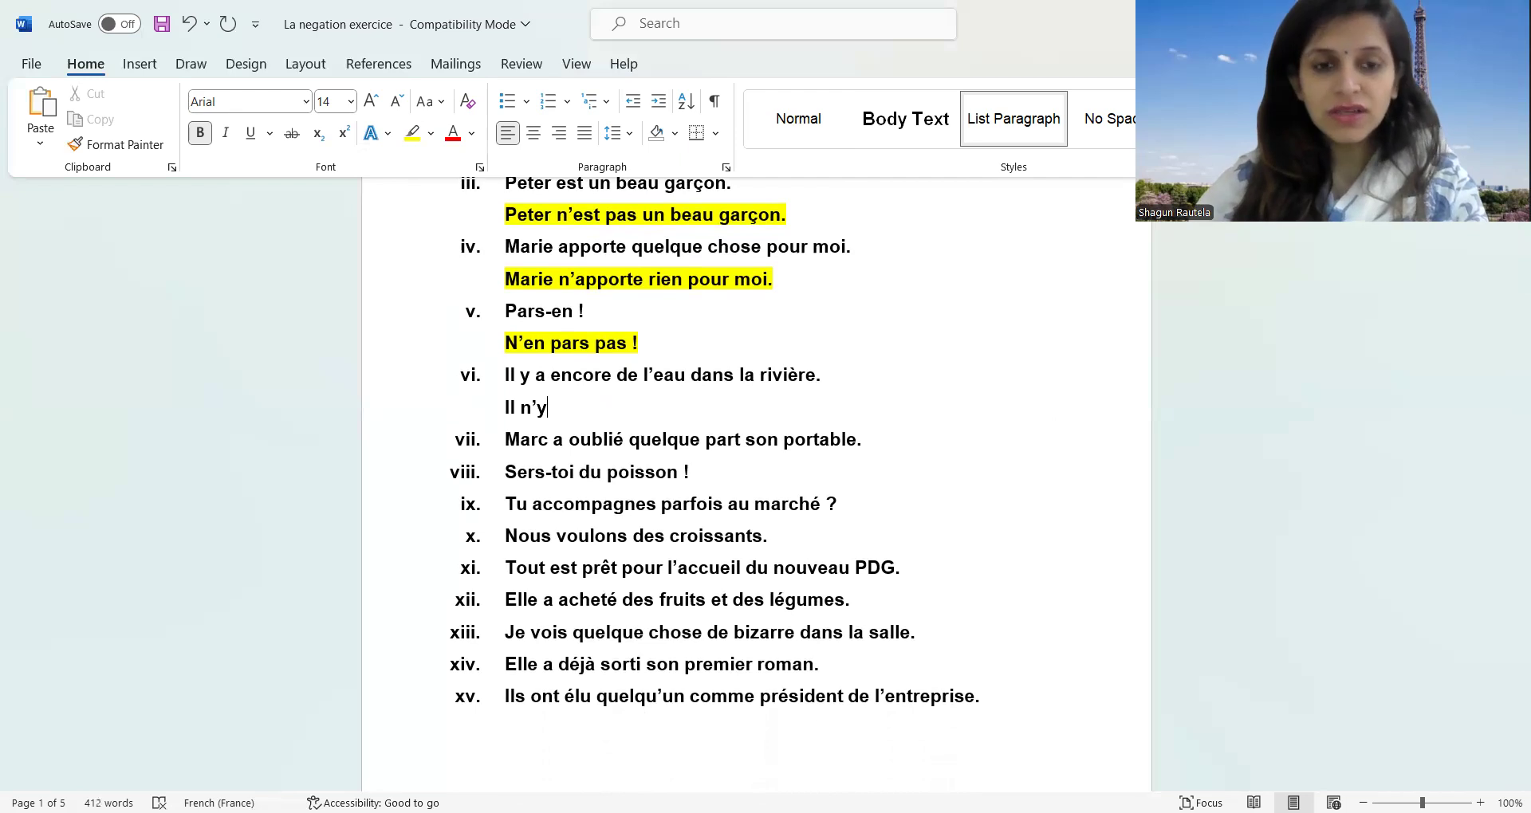
type(" a pl")
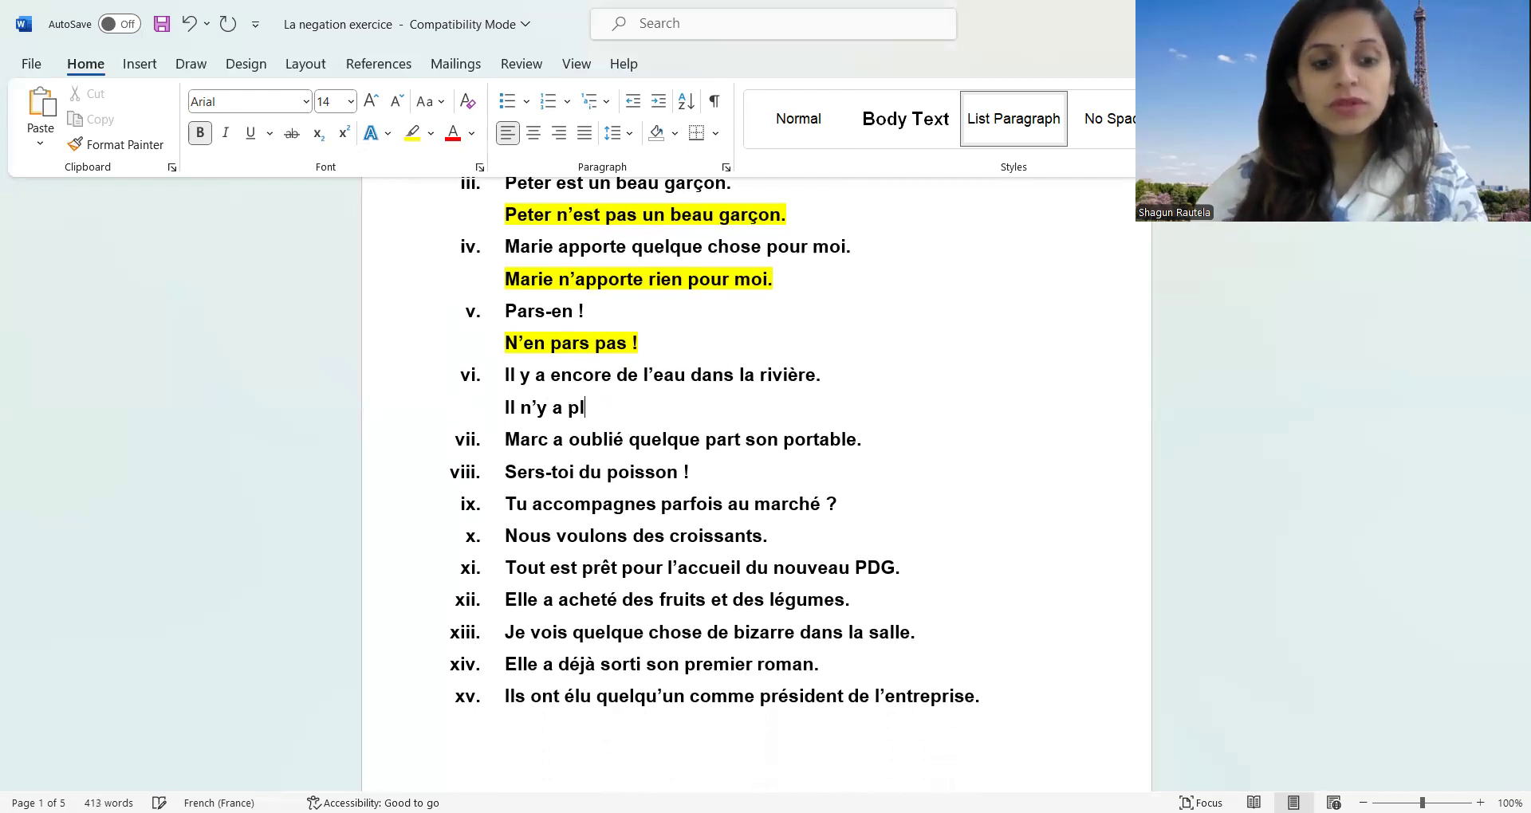
type("us d")
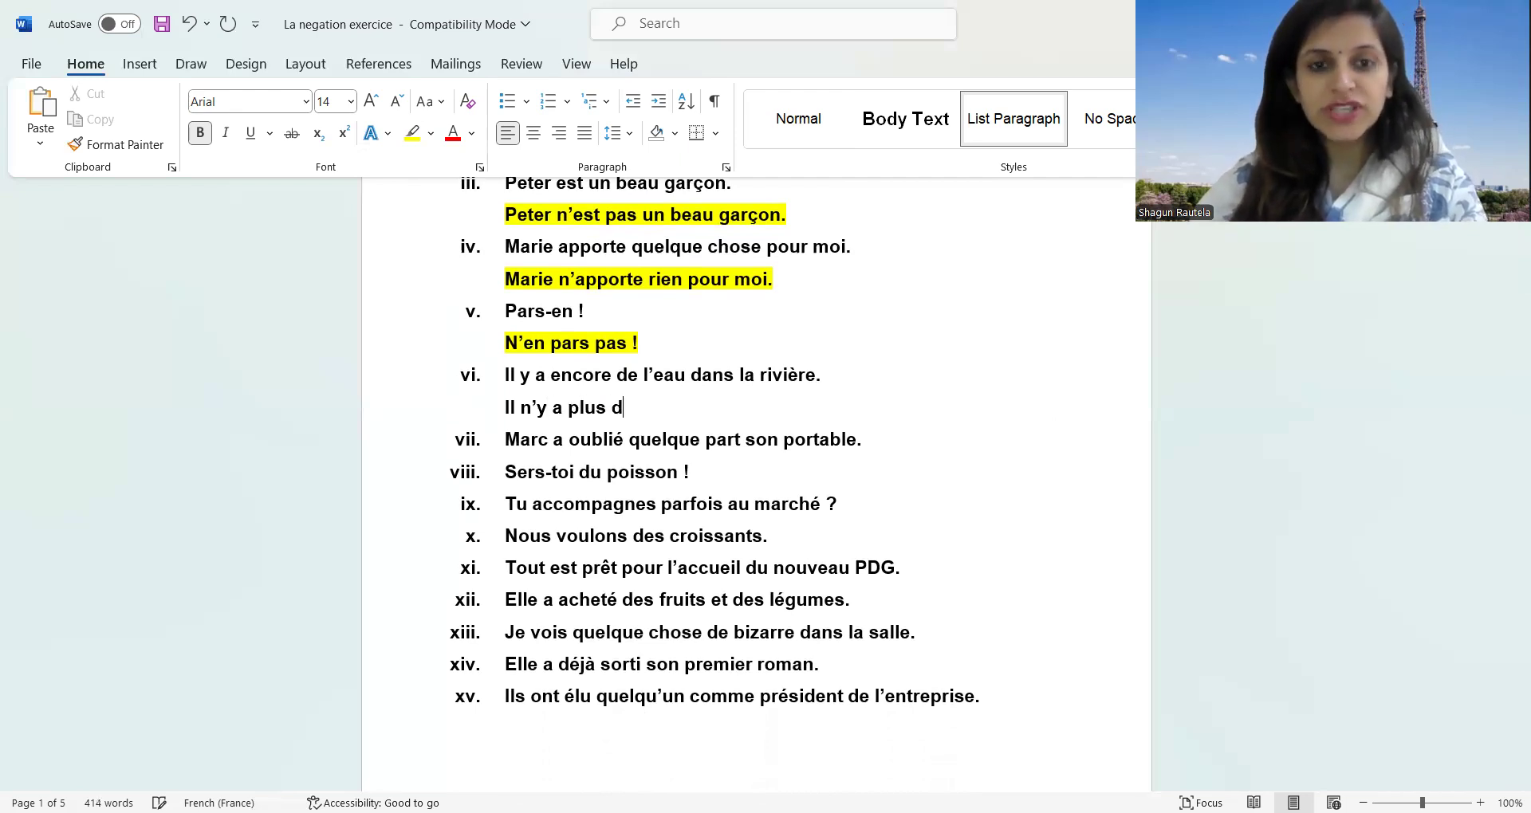
type("'eau")
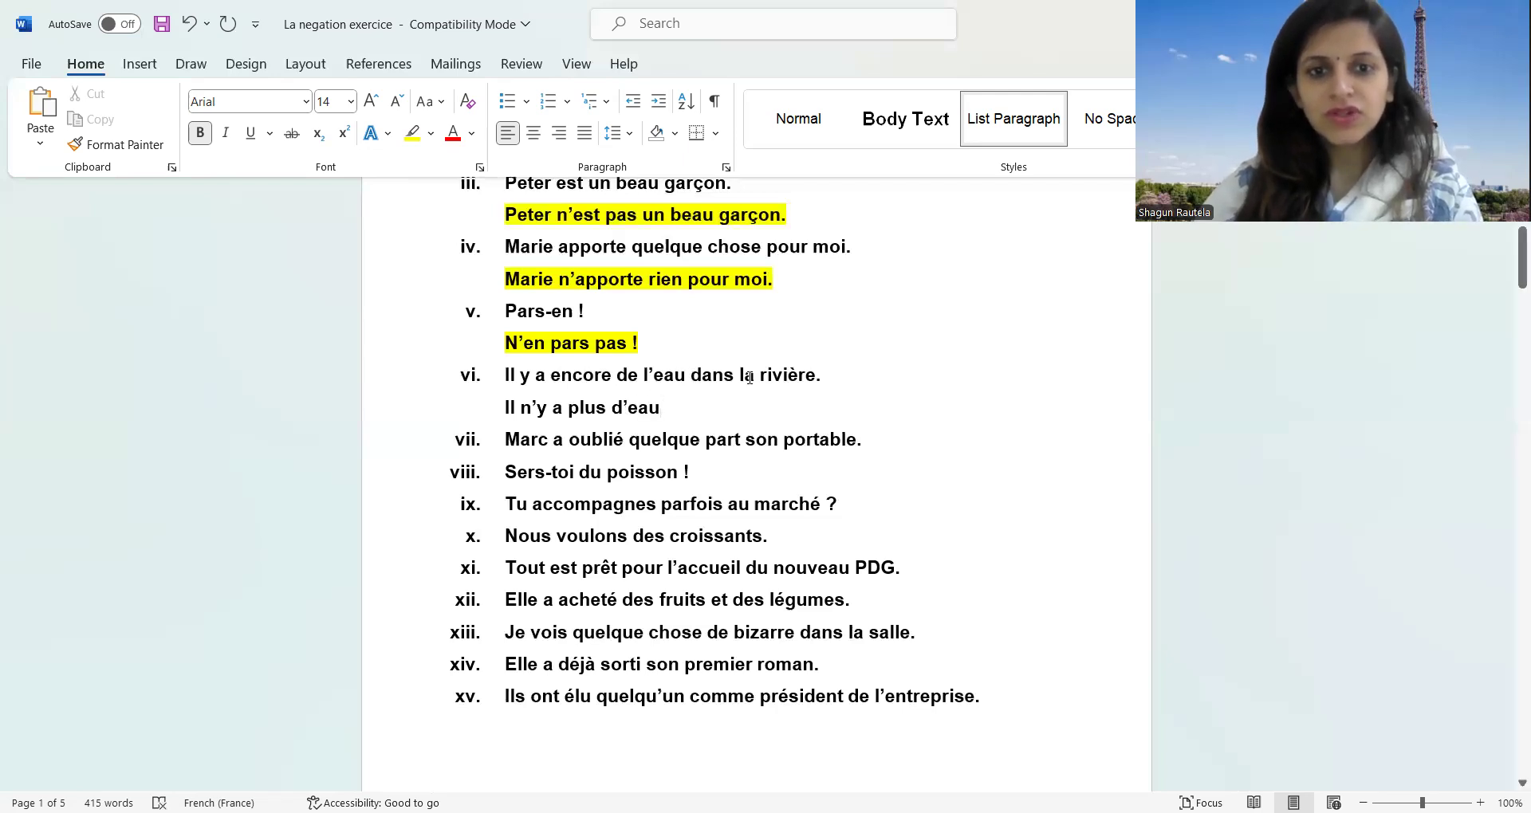
left_click_drag(692, 375, 822, 385)
key("ctrl+c")
left_click(820, 394)
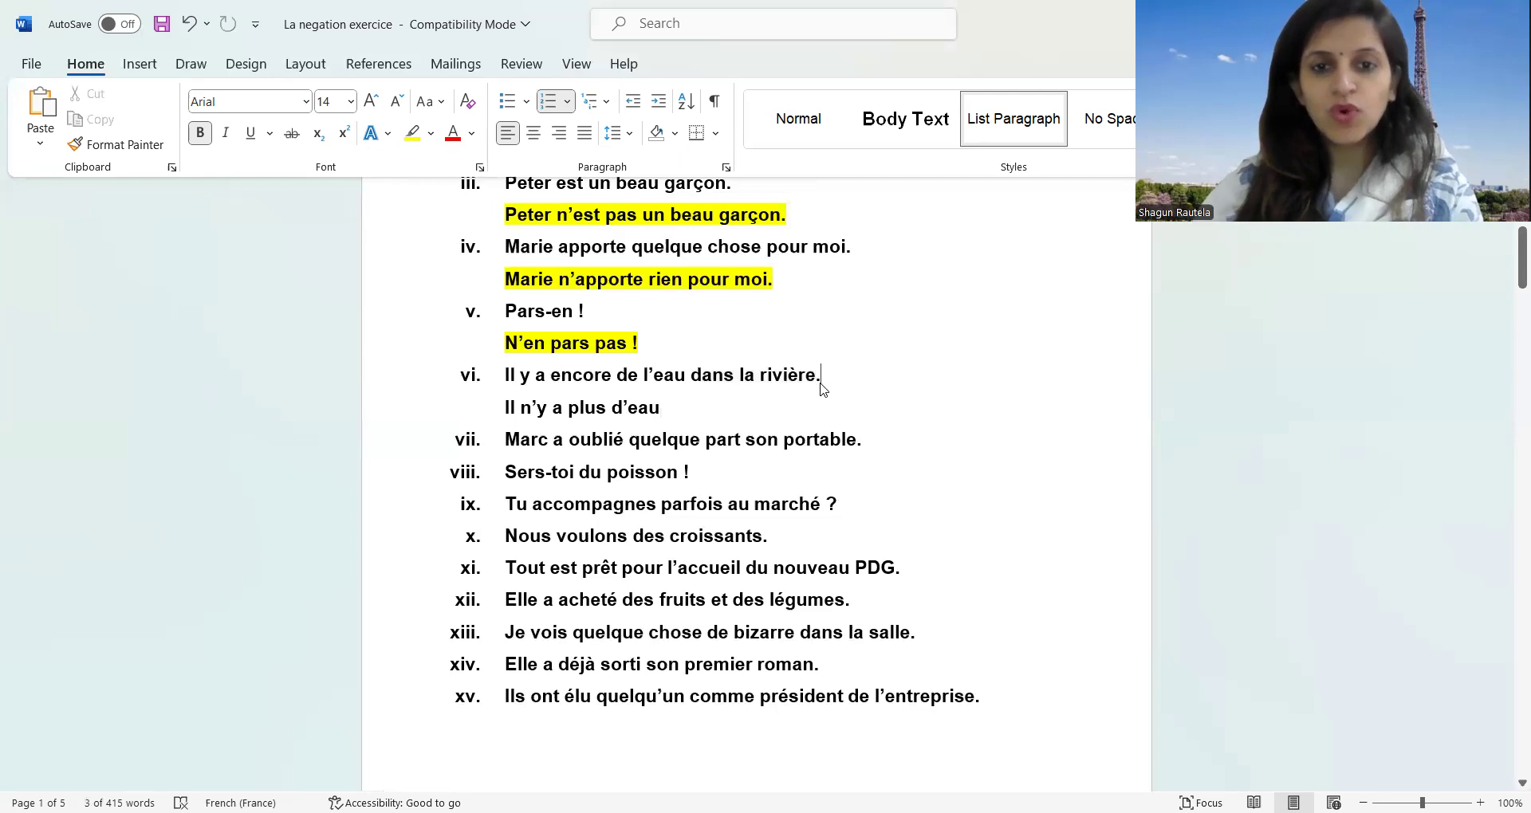
key("ctrl+v")
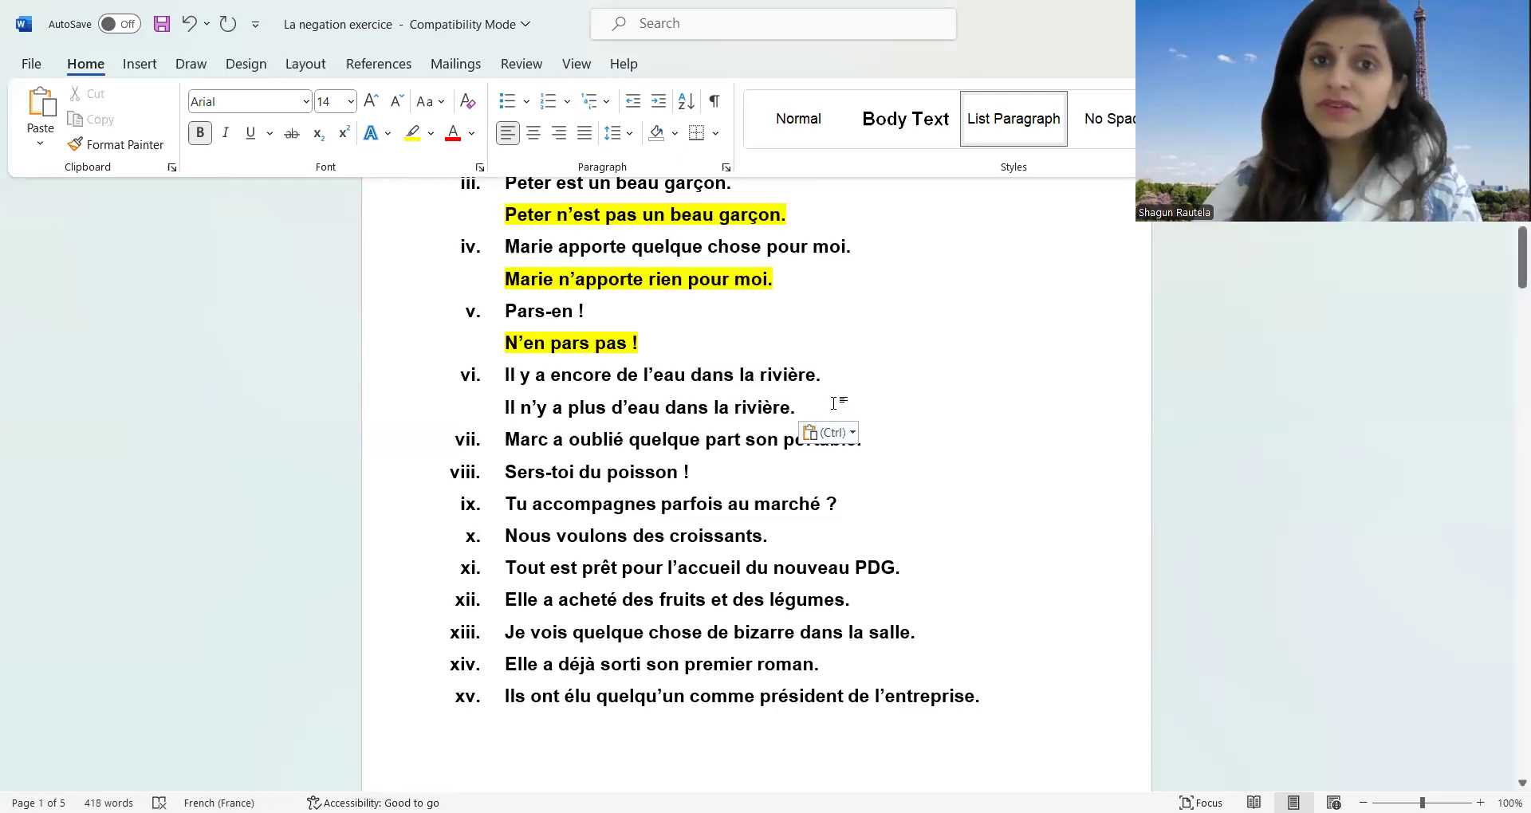
left_click_drag(797, 408, 503, 411)
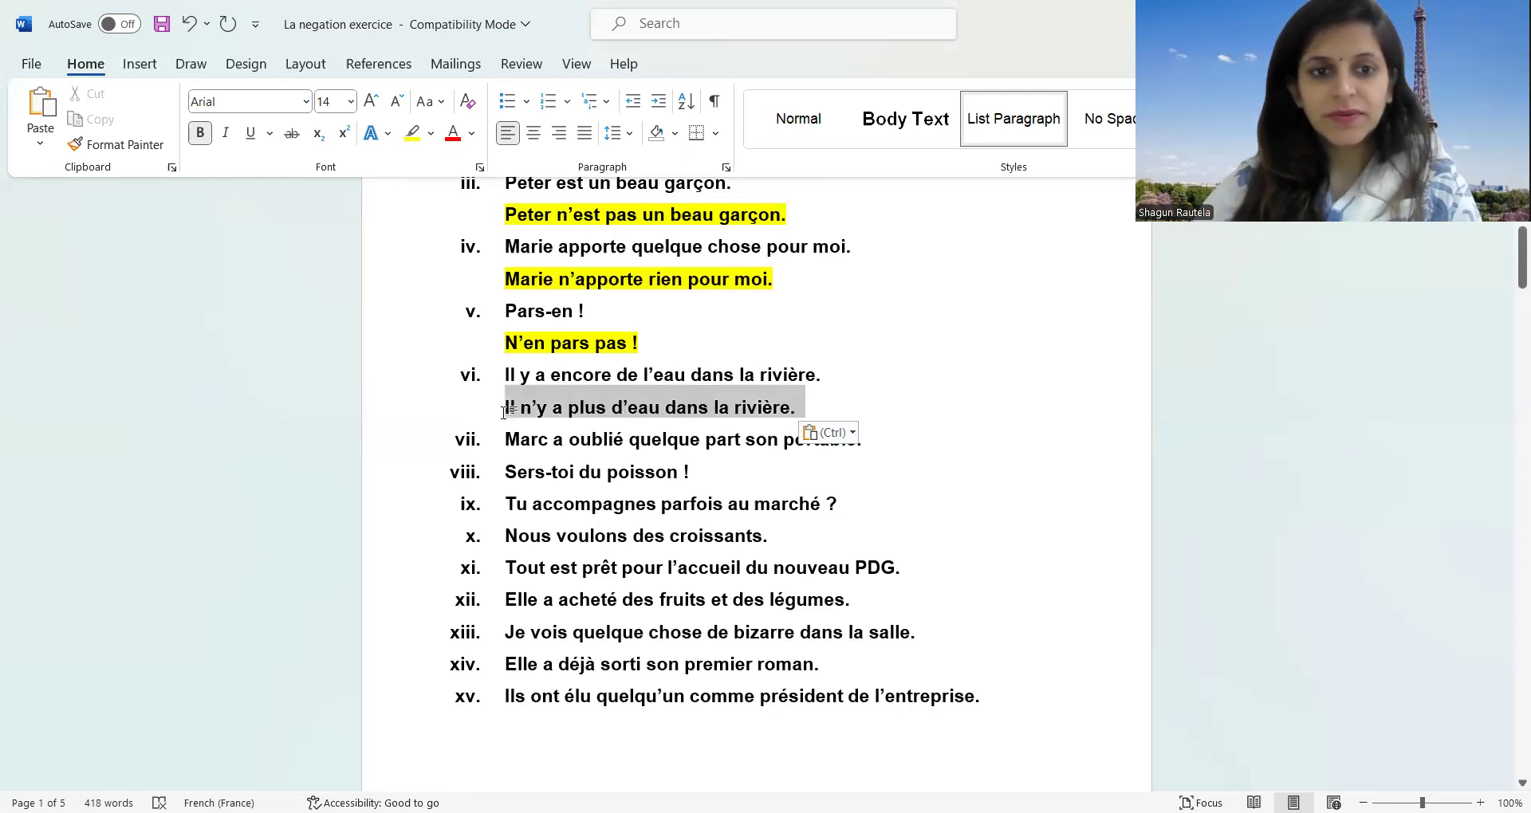
left_click(412, 134)
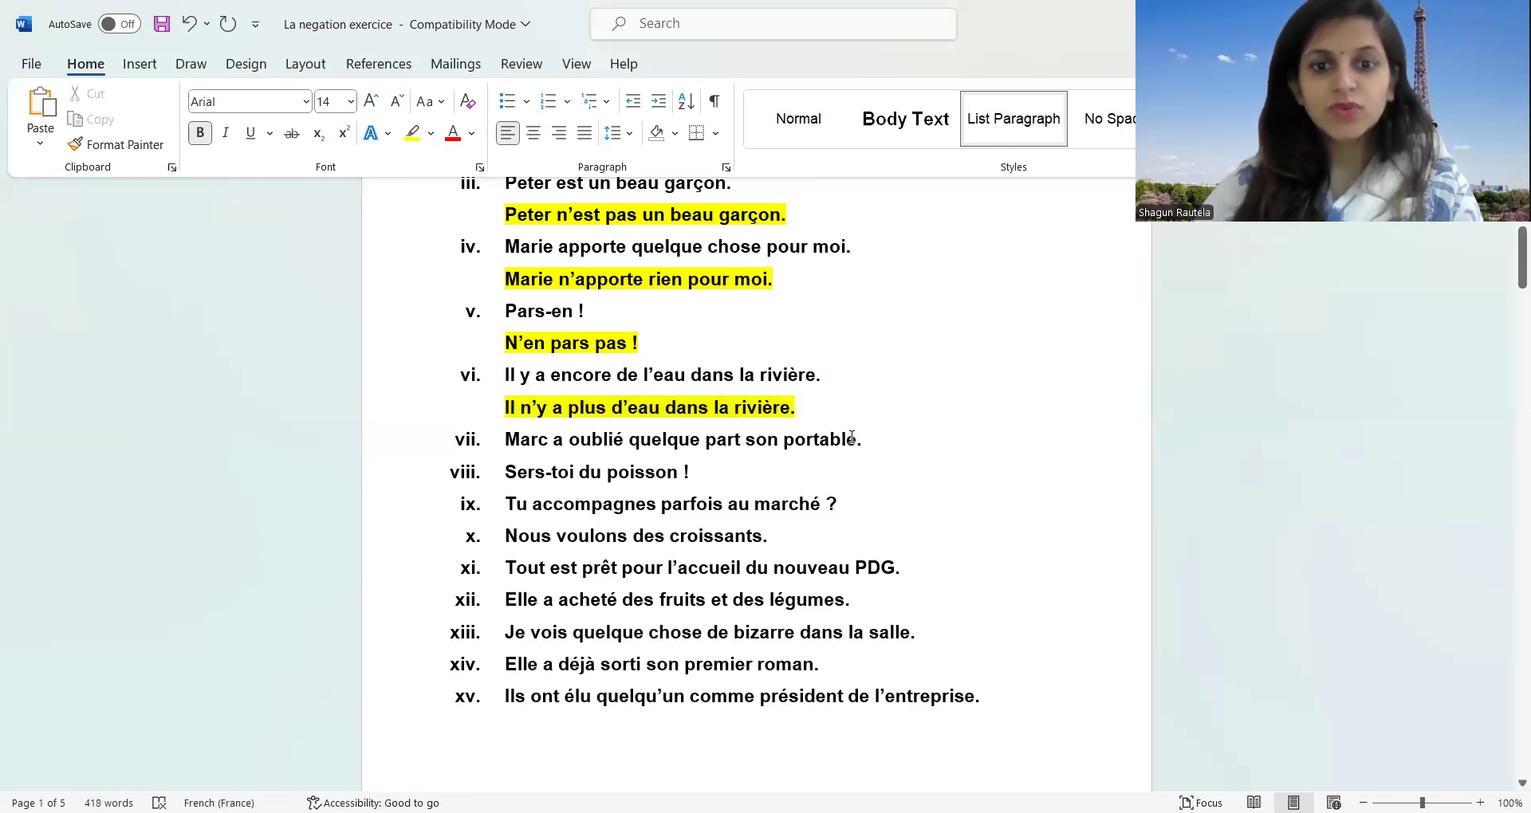
Insert an unnumbered, left-aligned blank line below sentence vii, “Marc a oublié quelque part son portable.”.
left_click(885, 440)
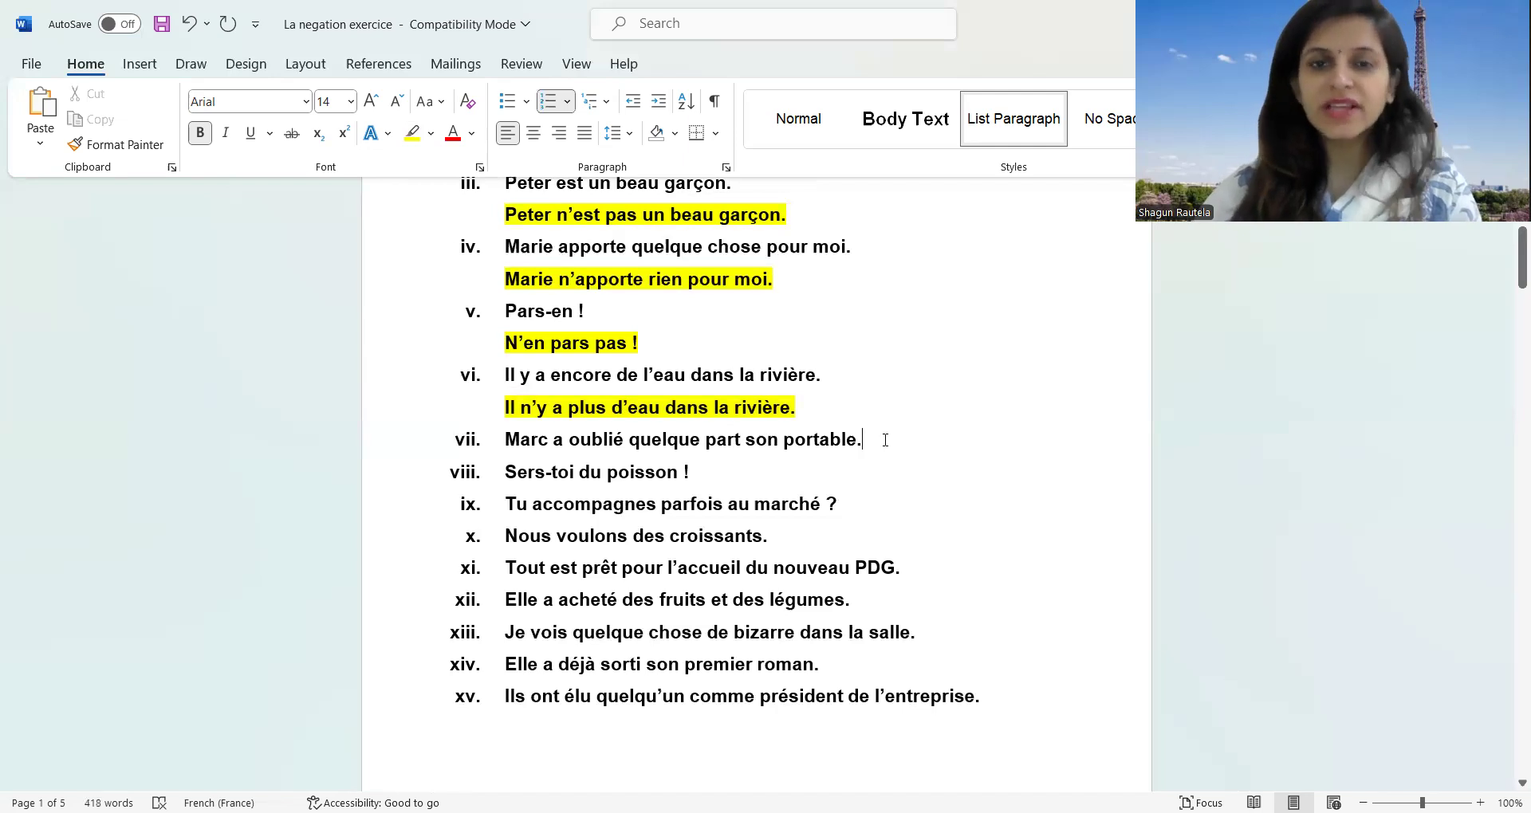
key("Return")
key("Return")
key("ctrl+r")
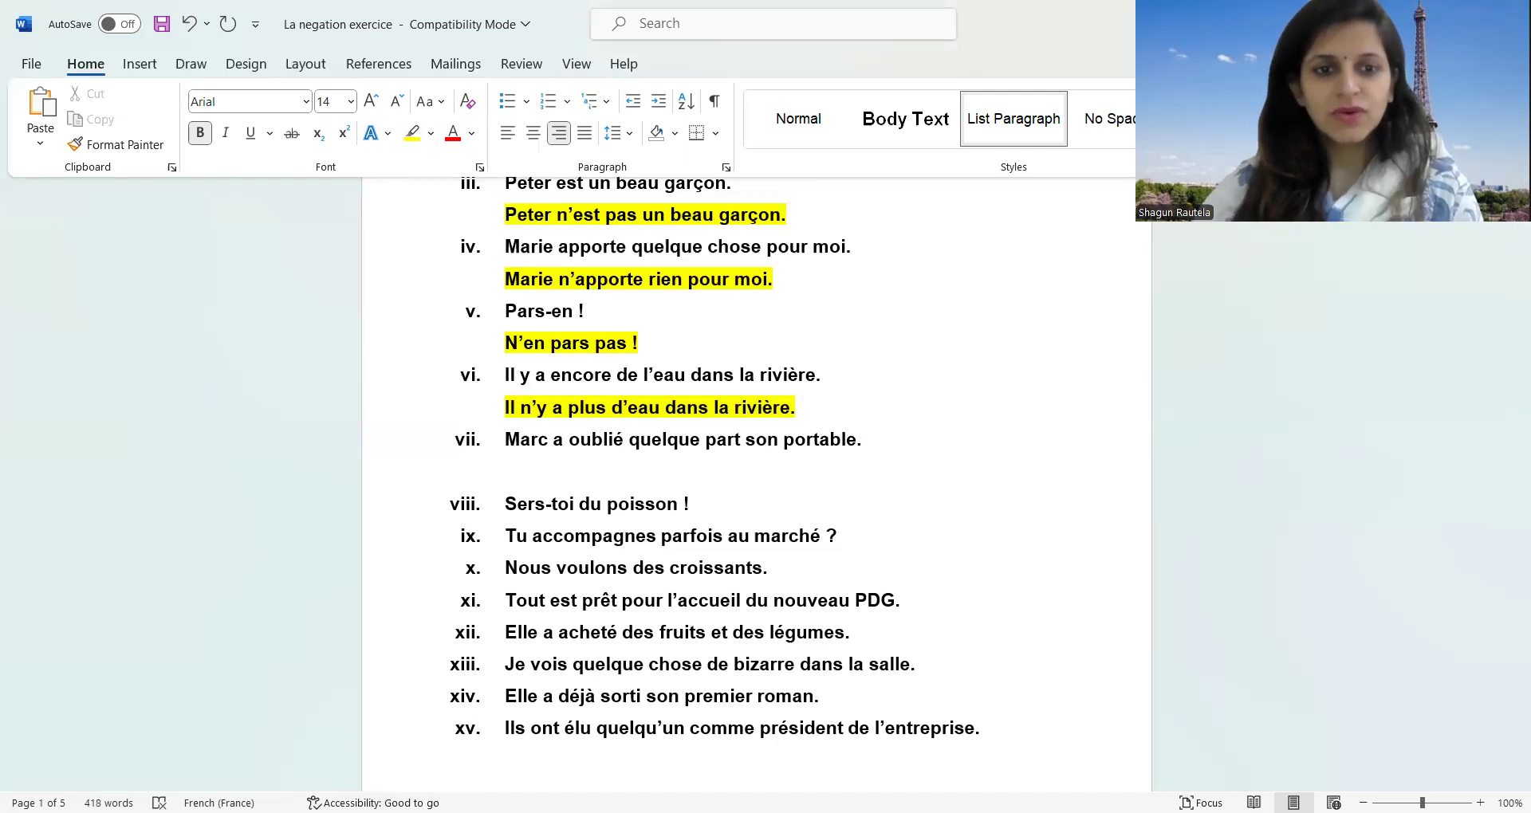
key("ctrl+e")
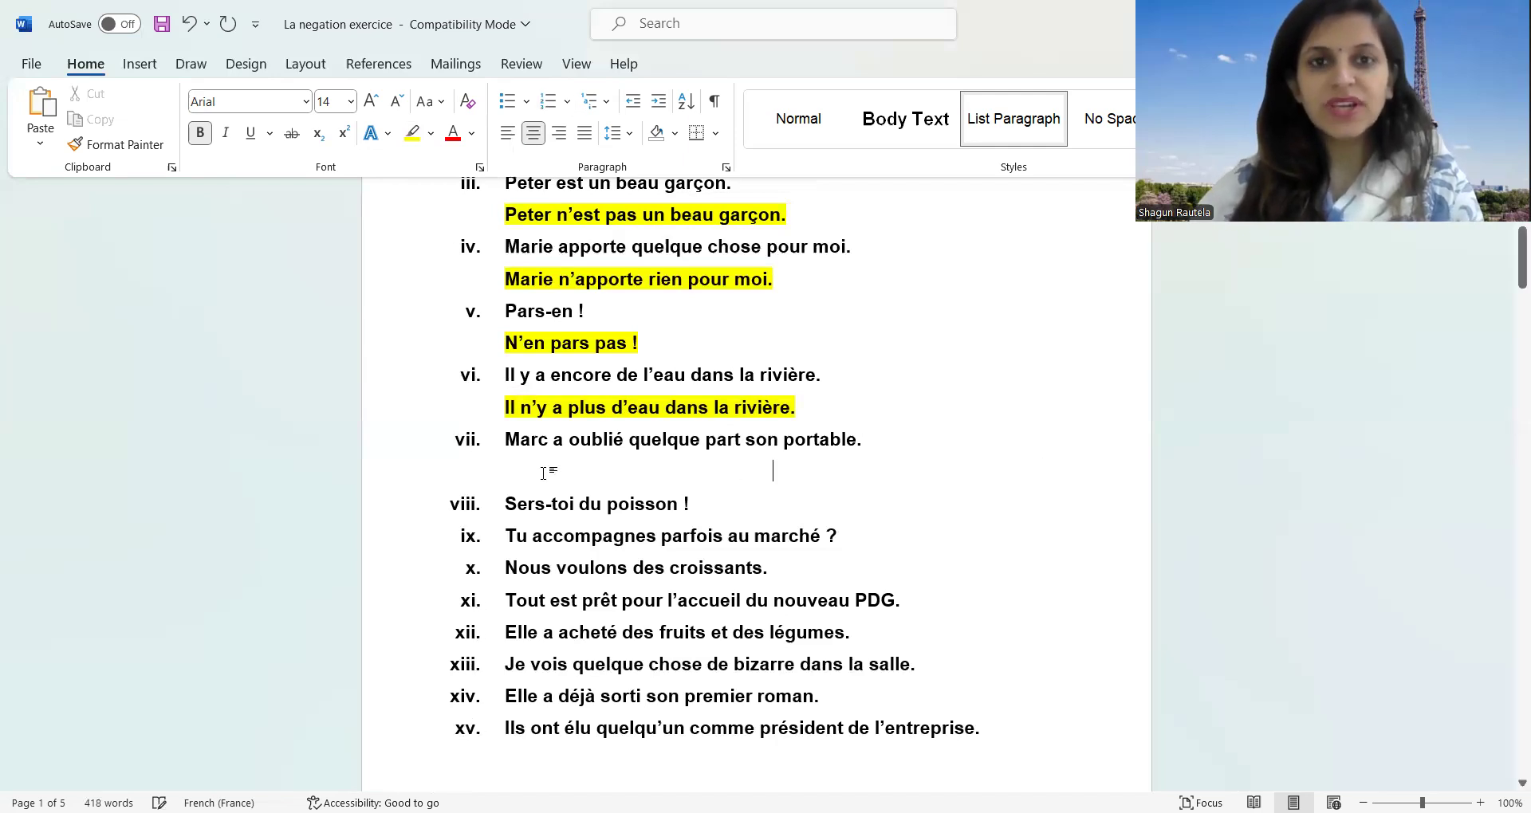
key("ctrl+l")
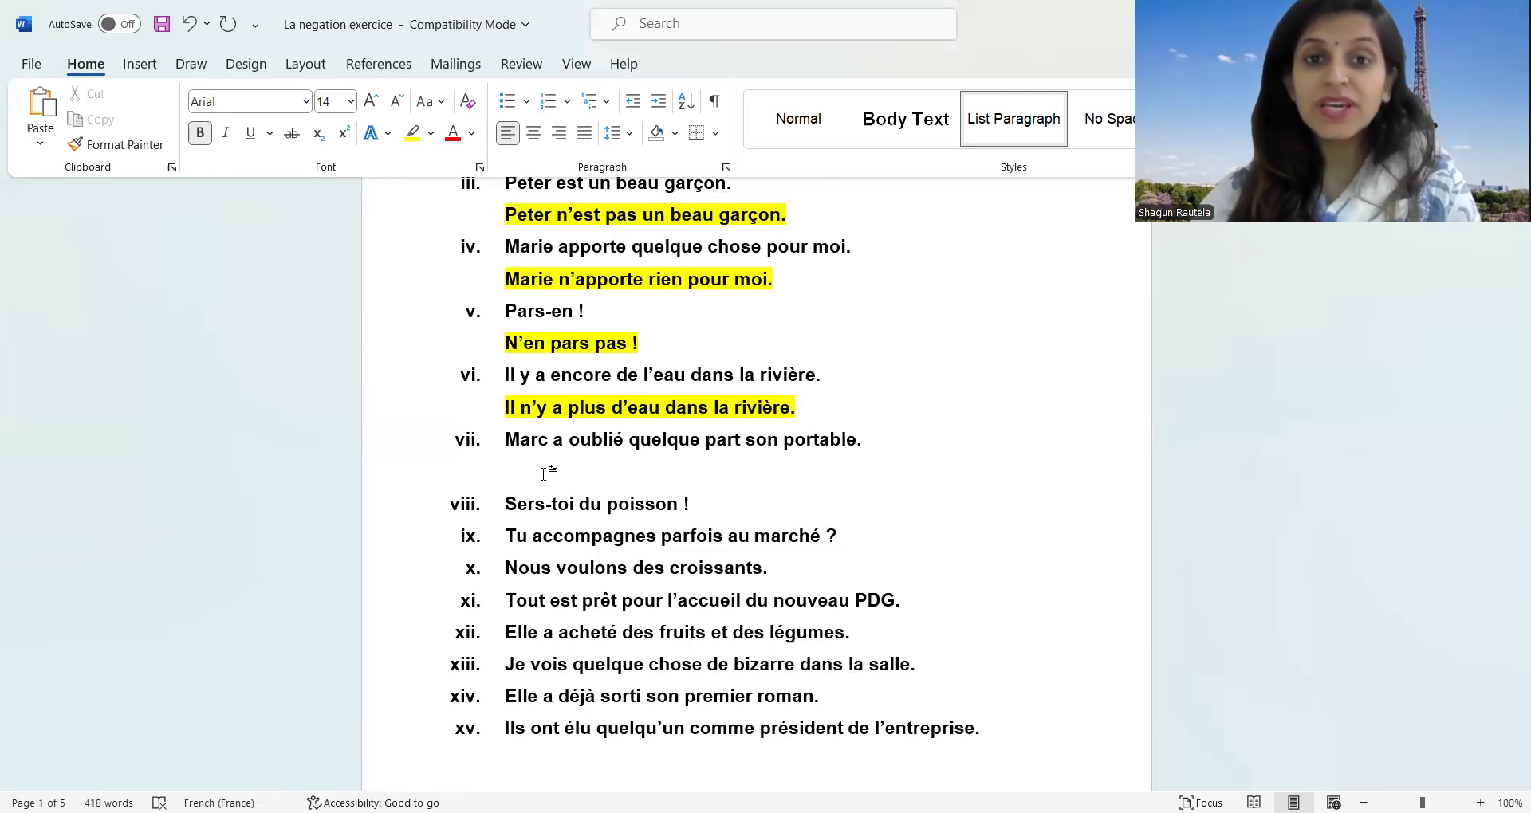
Write “Marc n’a oublié nulle part son portable.” as the answer to sentence vii and highlight it in yellow.
type("Marc ")
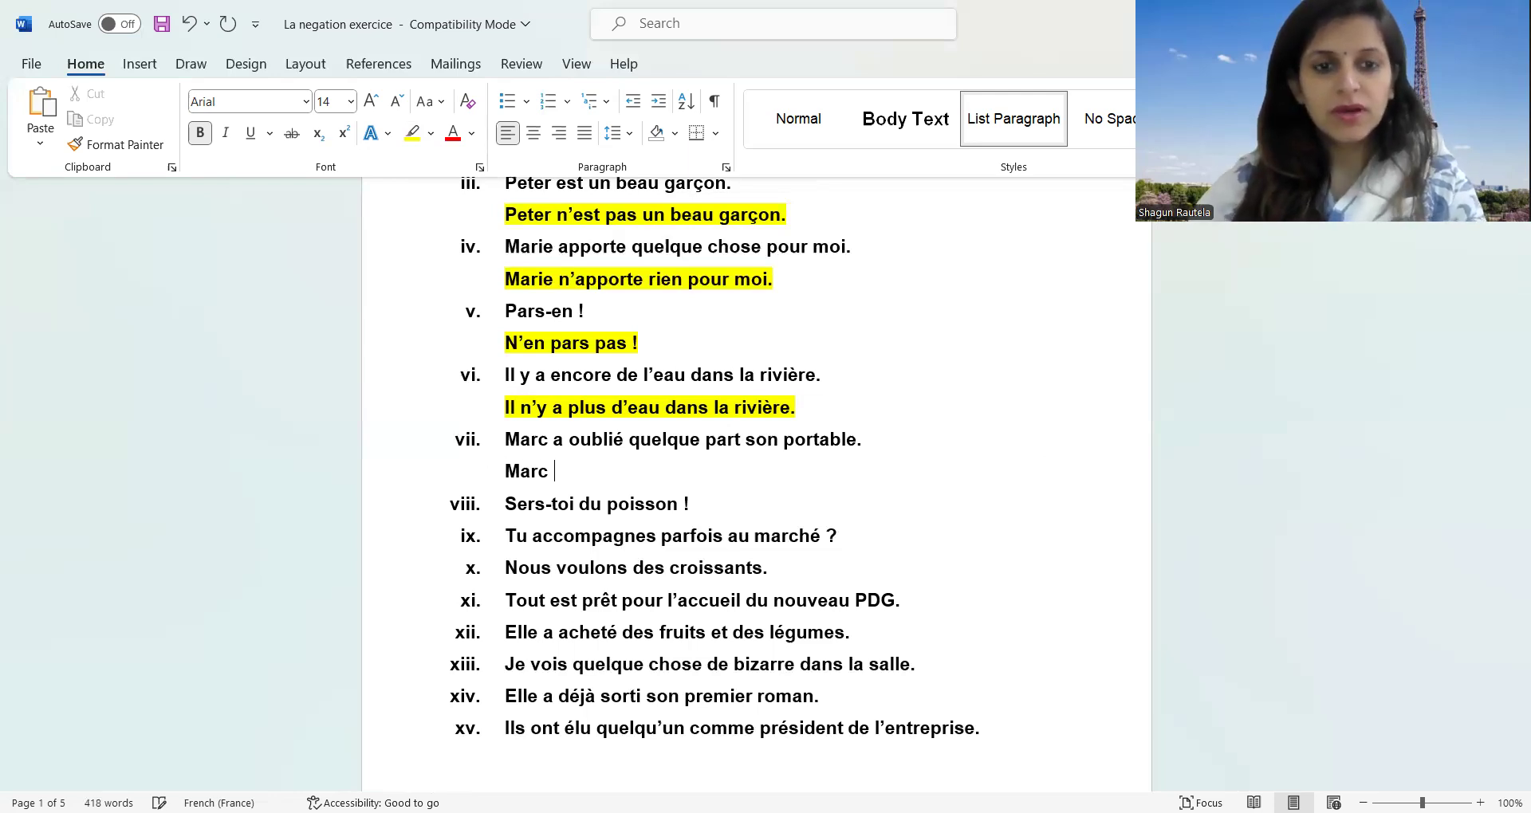
type("n")
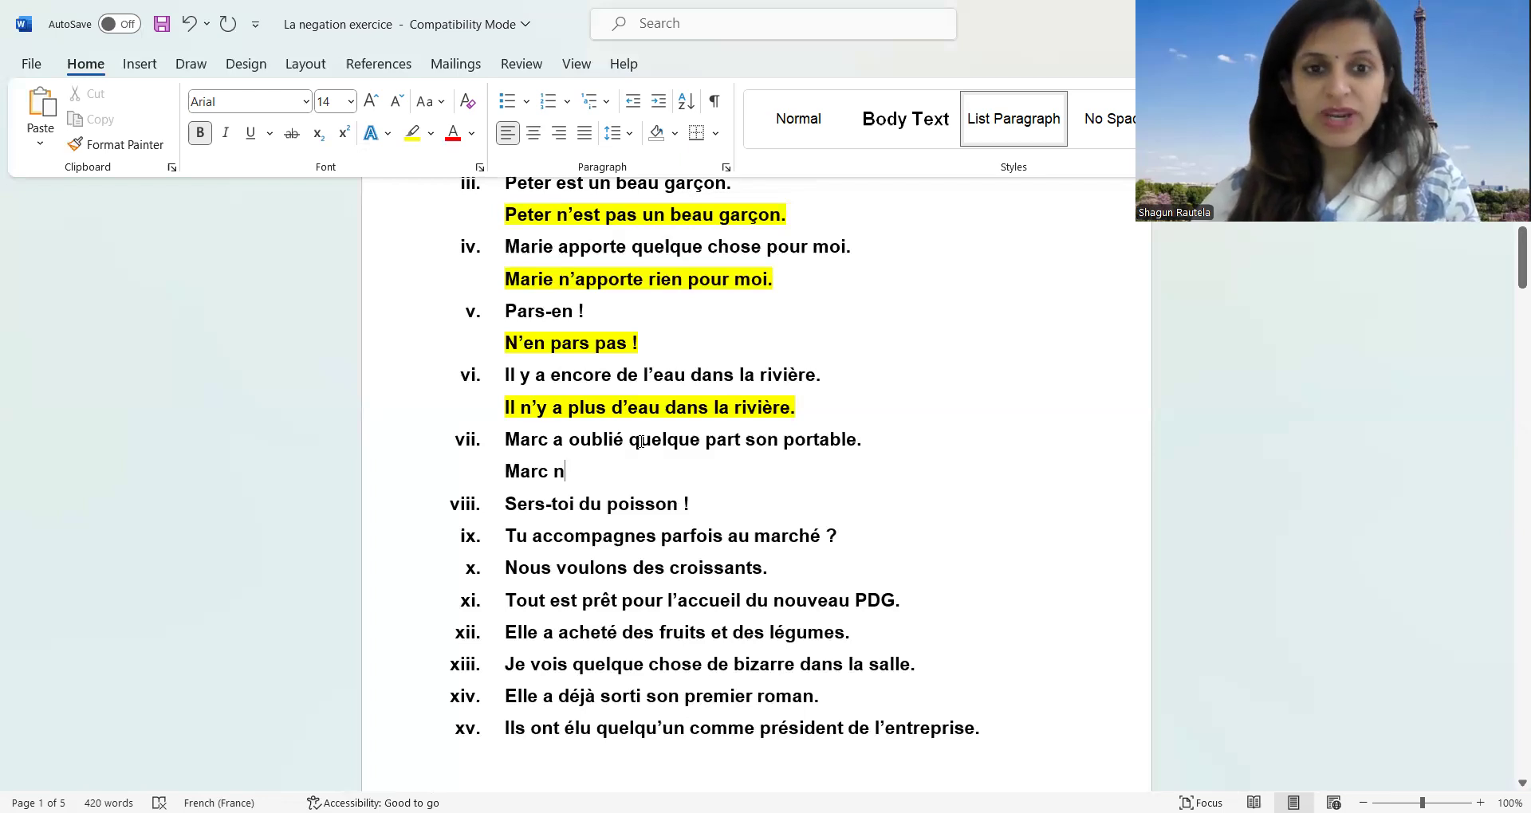
type("'a")
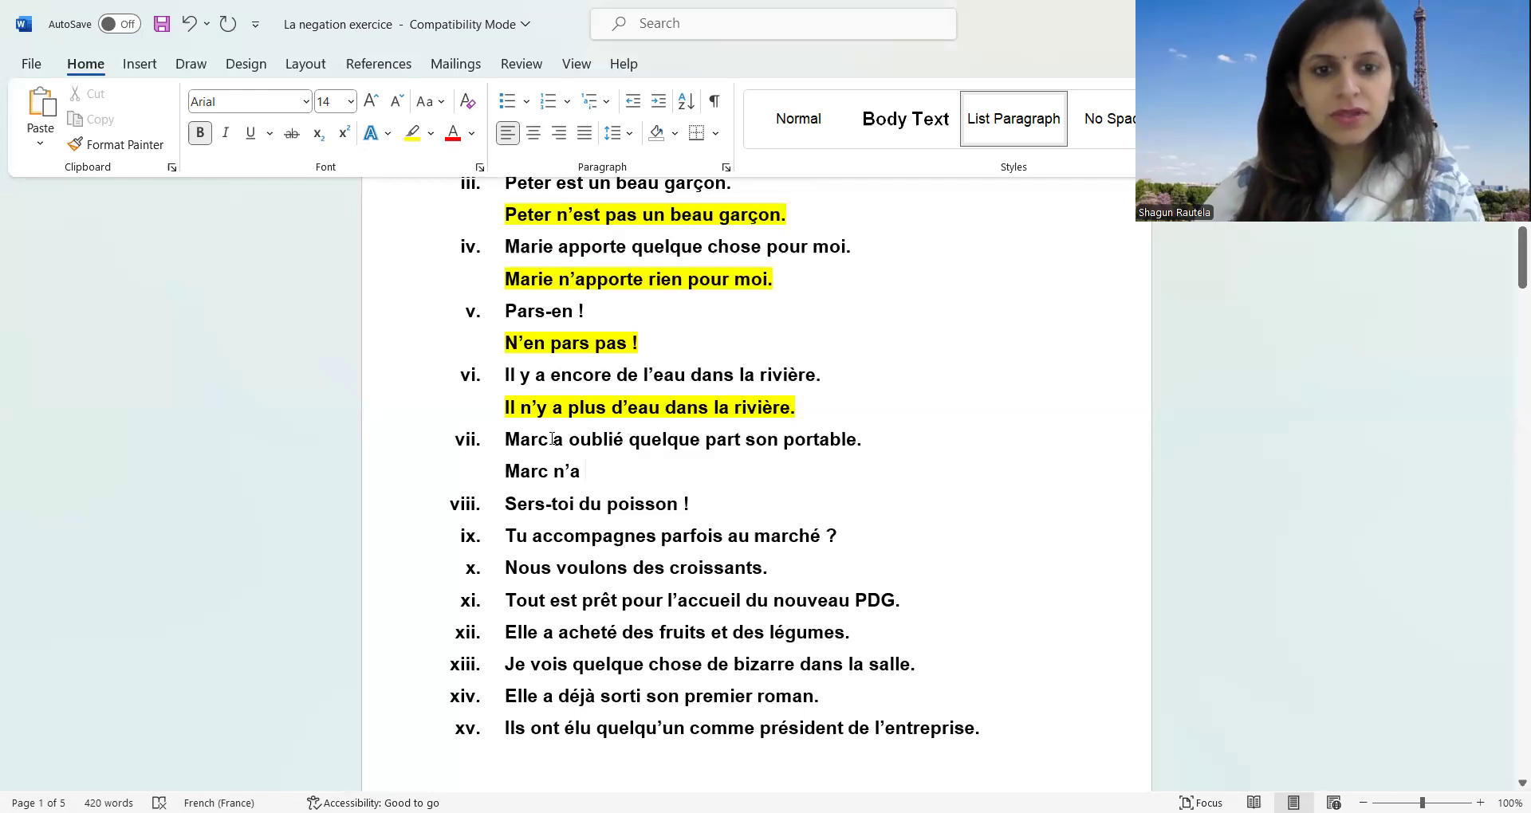
double_click(597, 440)
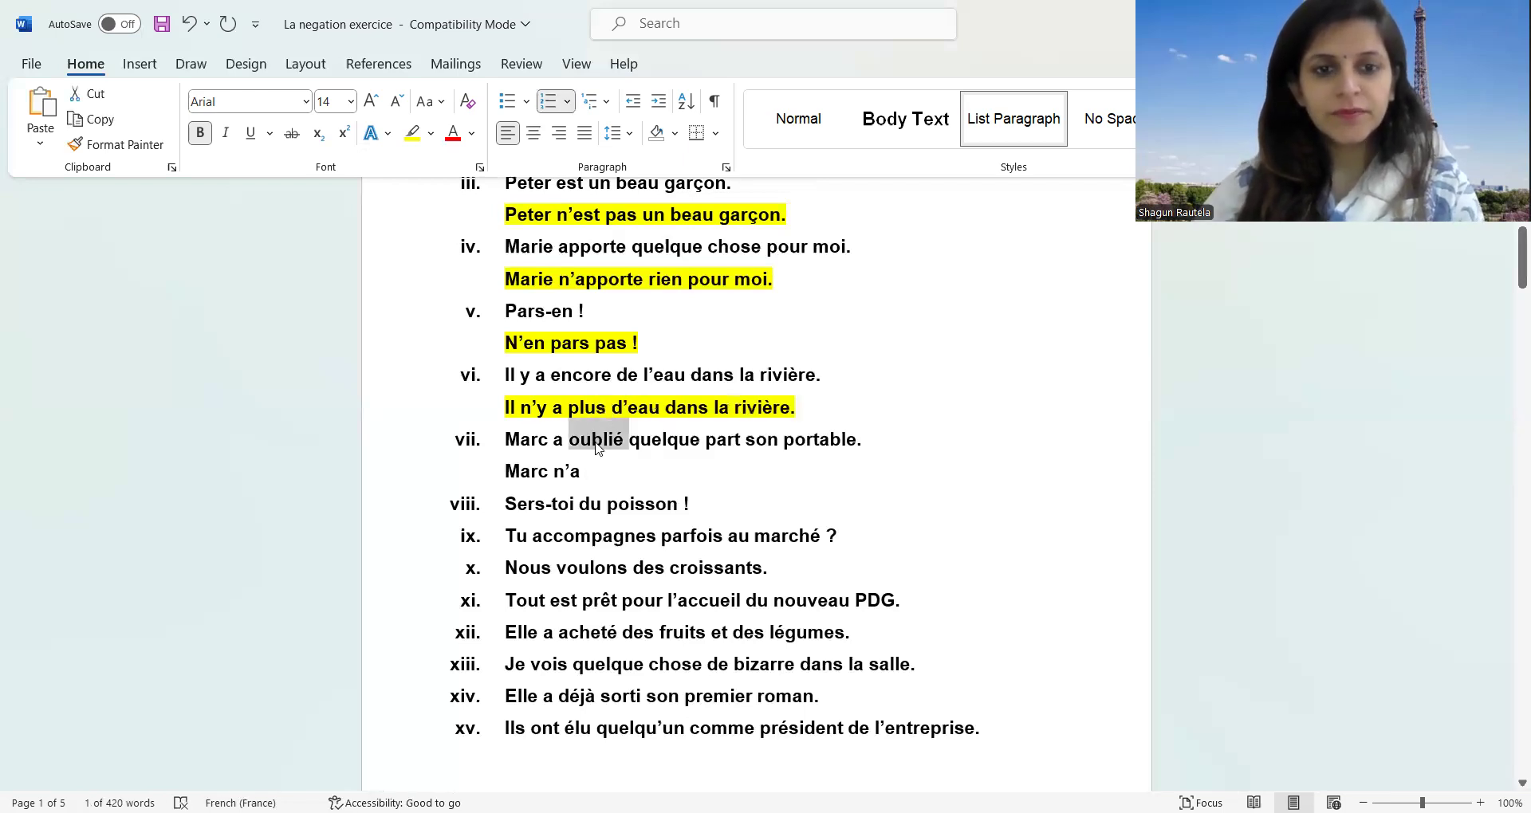
key("ctrl+c")
left_click(619, 472)
key("ctrl+v")
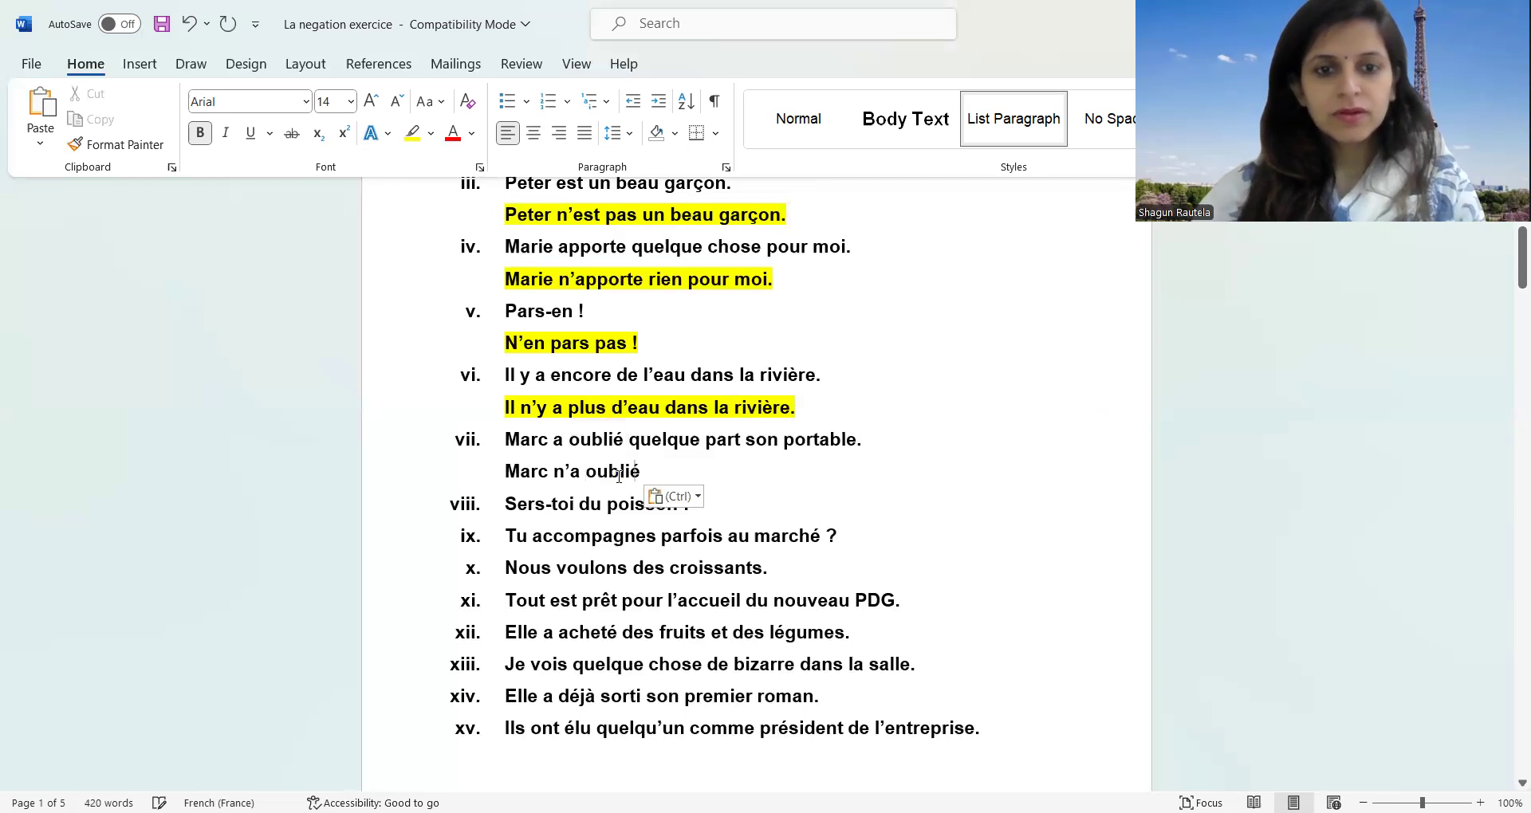
type("nulle part")
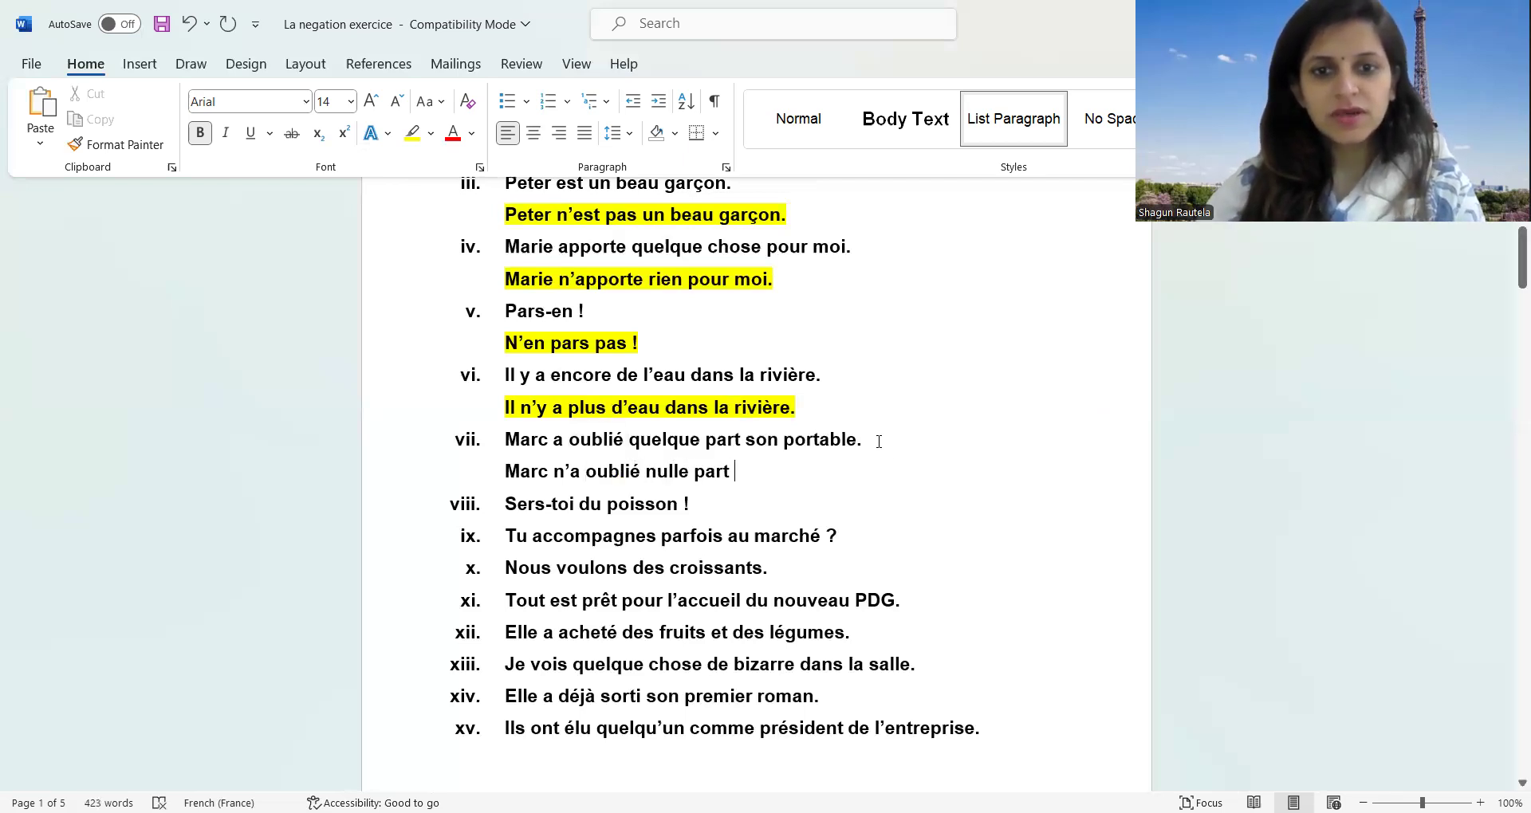
left_click_drag(877, 440, 749, 439)
key("ctrl+c")
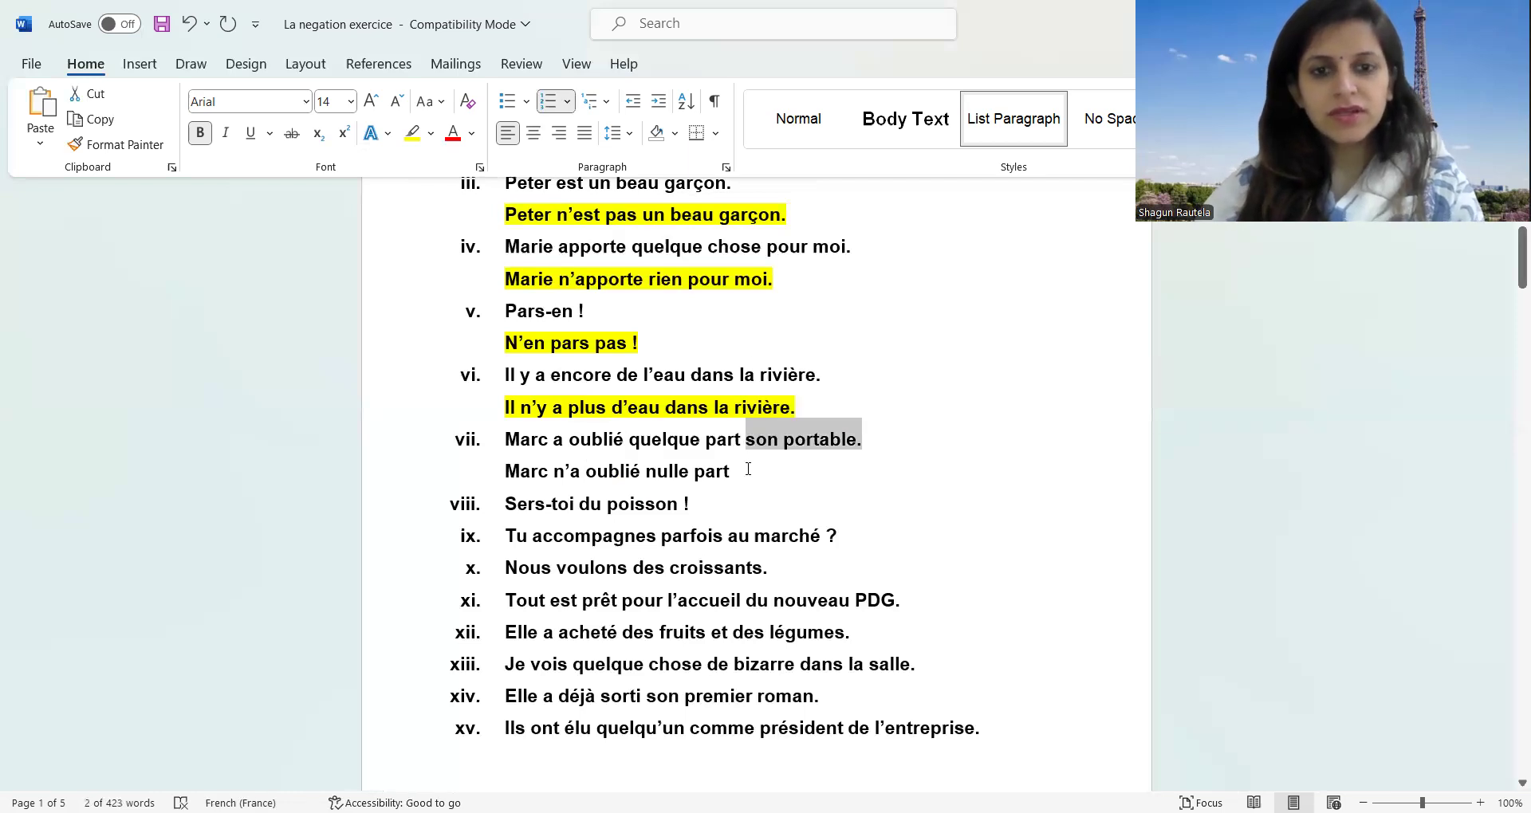
left_click(748, 470)
key("ctrl+v")
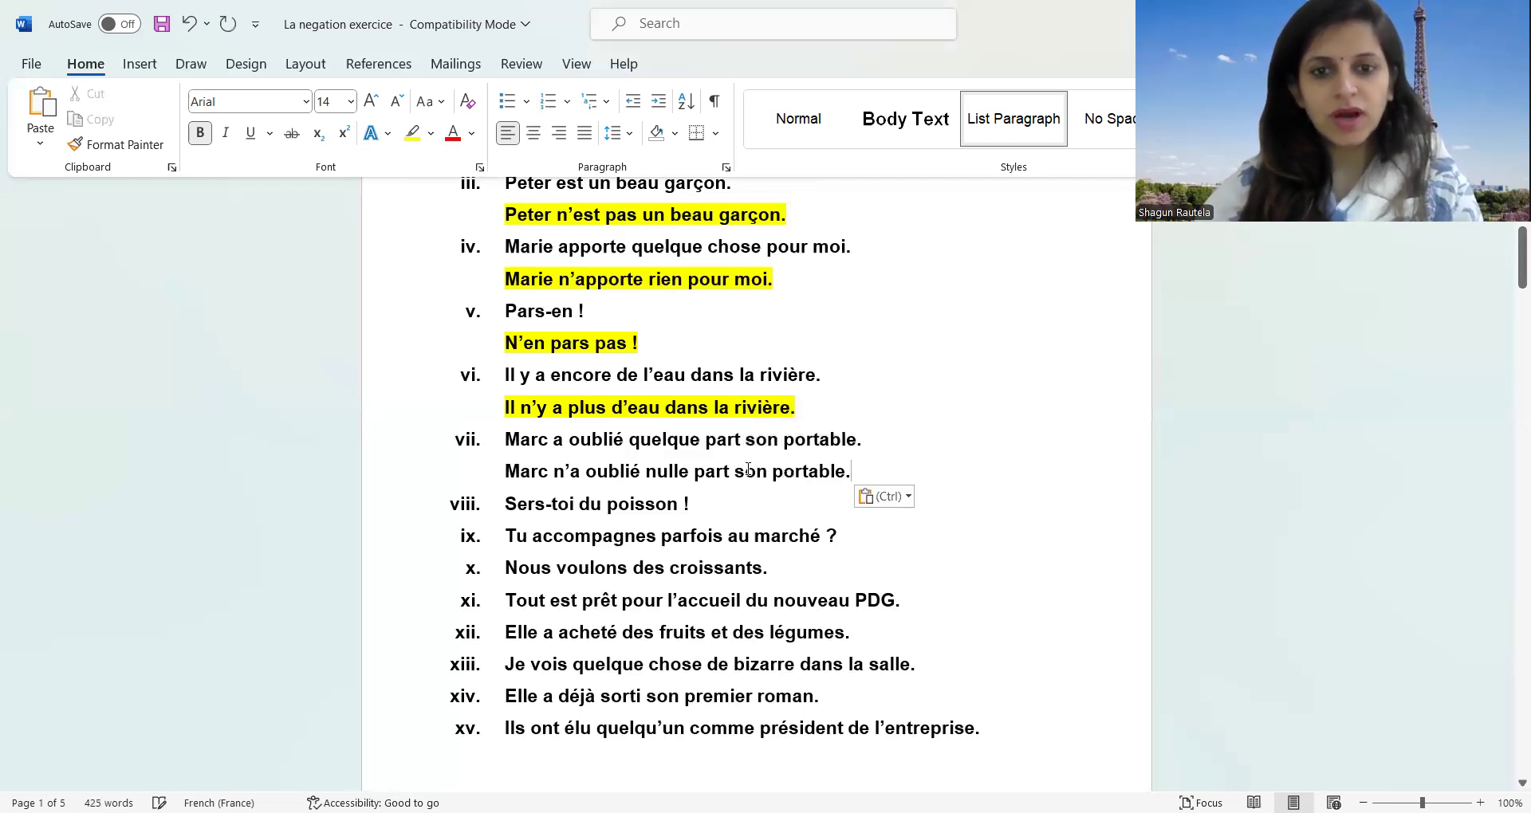
left_click_drag(906, 469, 522, 467)
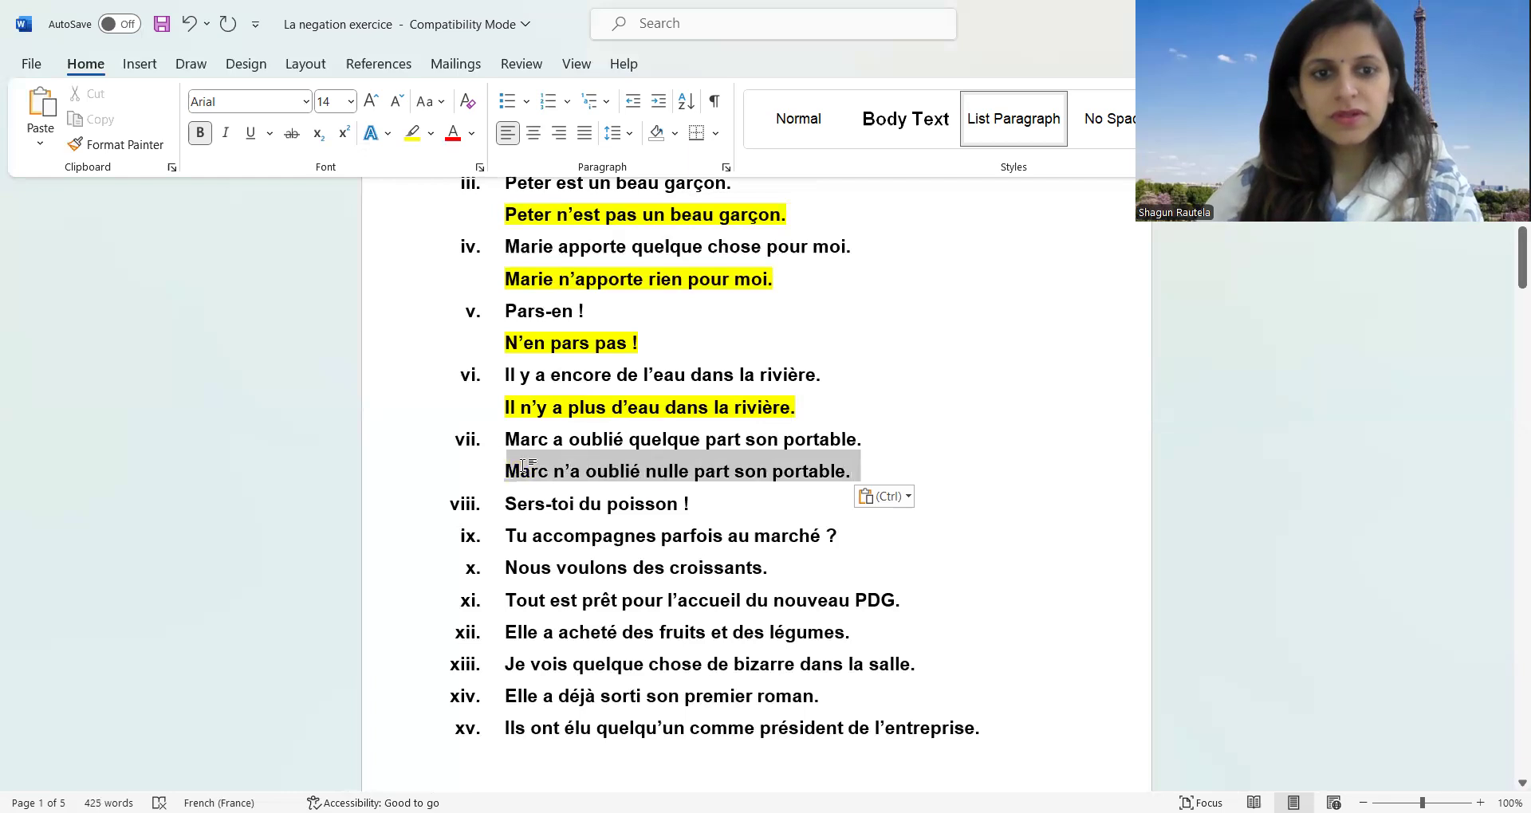
left_click(412, 133)
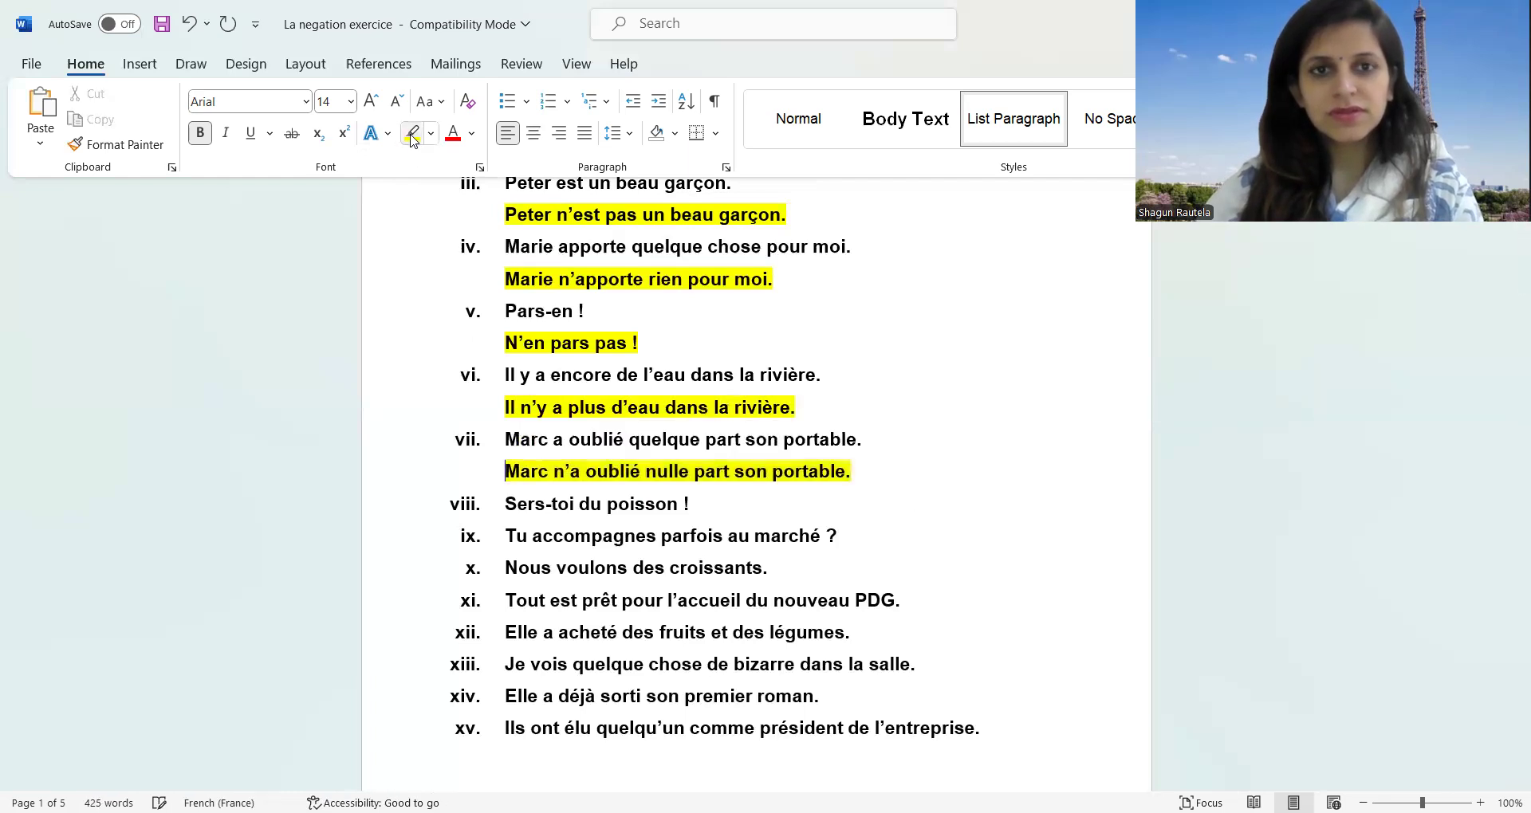
Insert an unnumbered blank line below sentence viii, “Sers-toi du poisson !”.
left_click(663, 377)
key("Down")
key("Down")
key("Down")
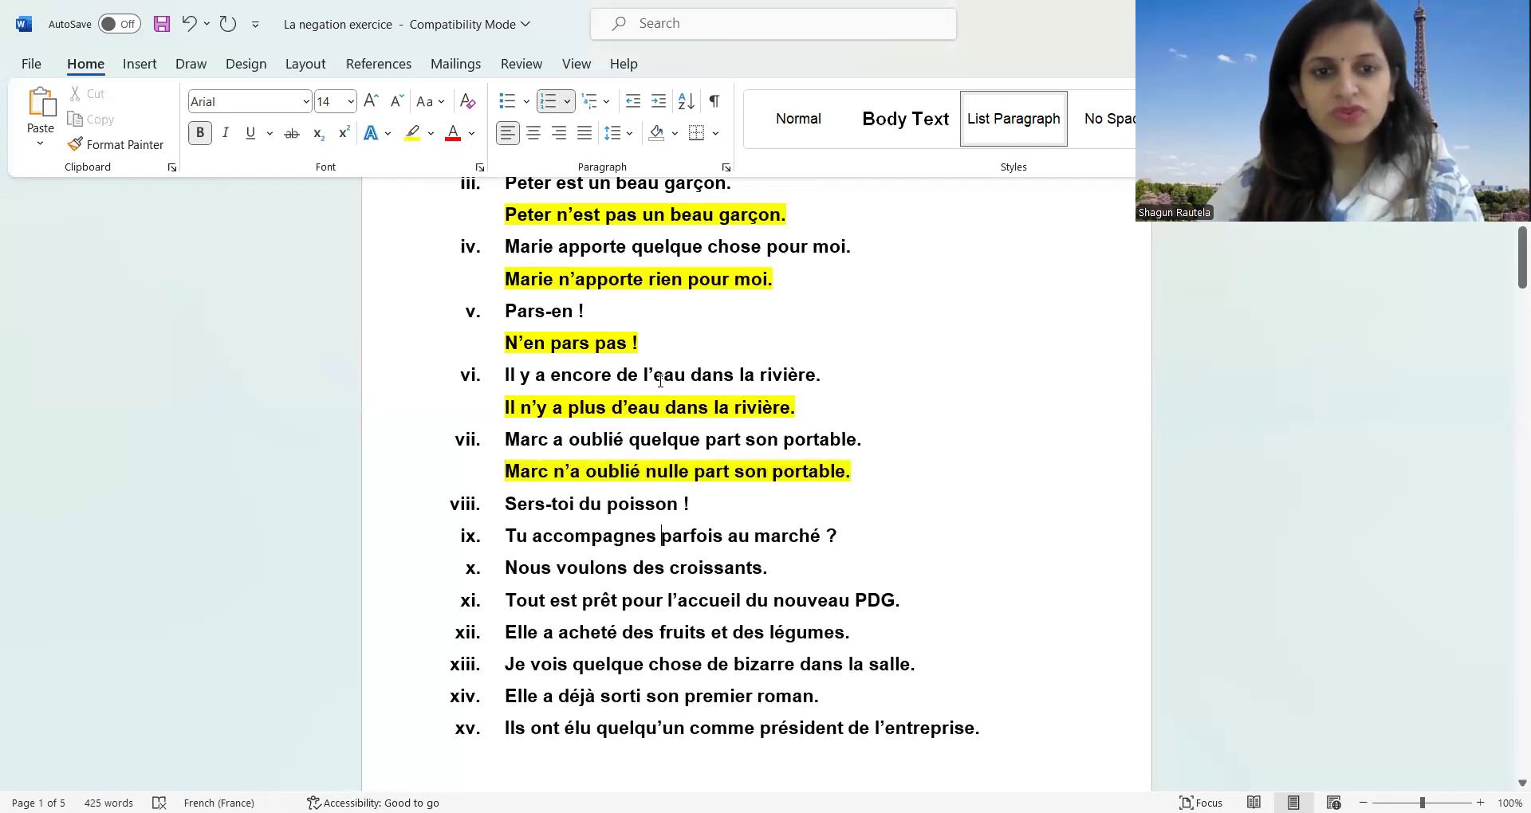
key("Down")
key("Down")
key("Down")
key("Down")
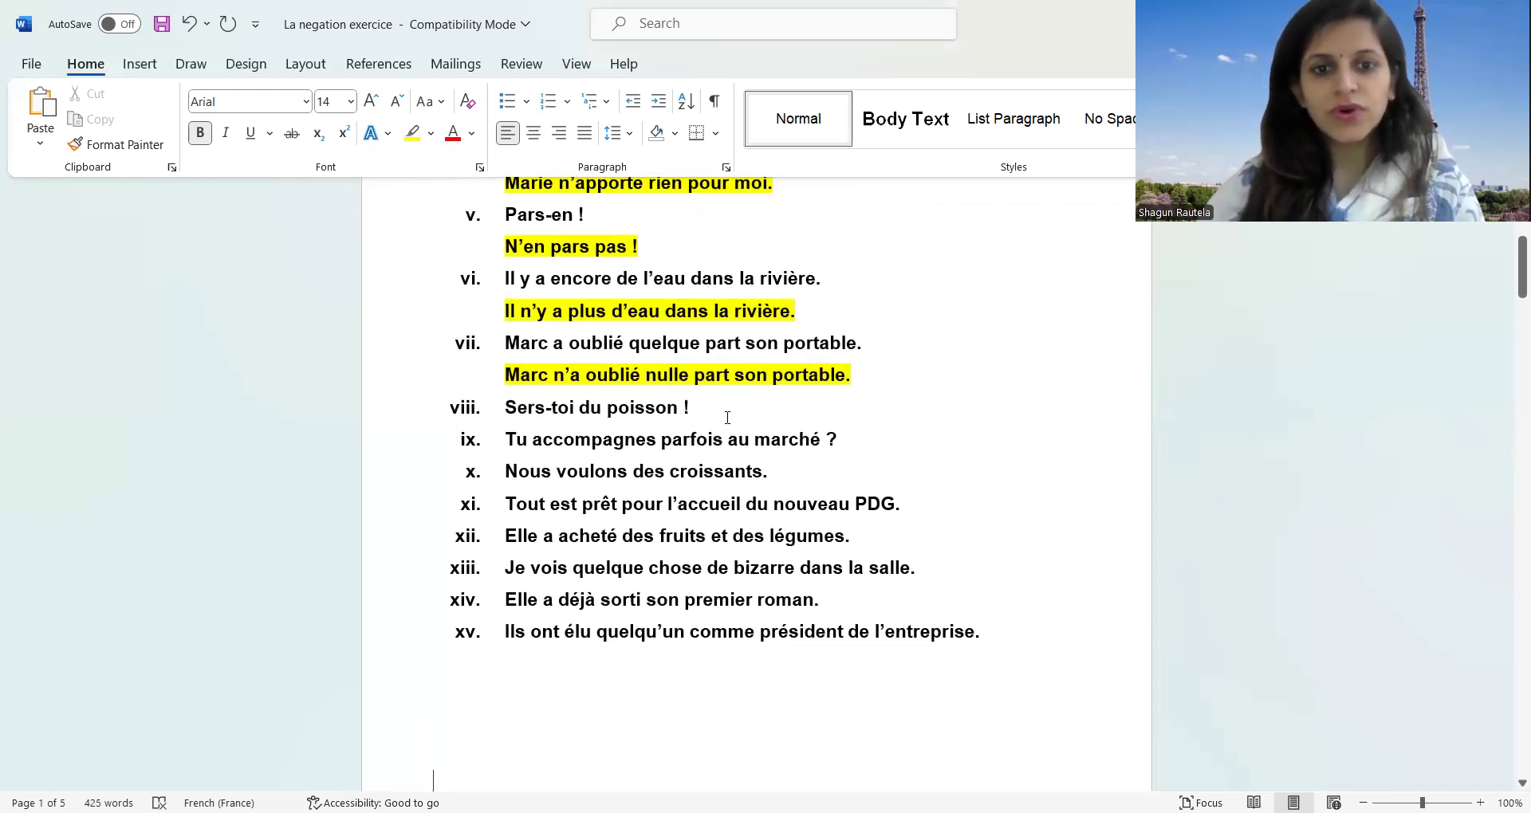
left_click(727, 417)
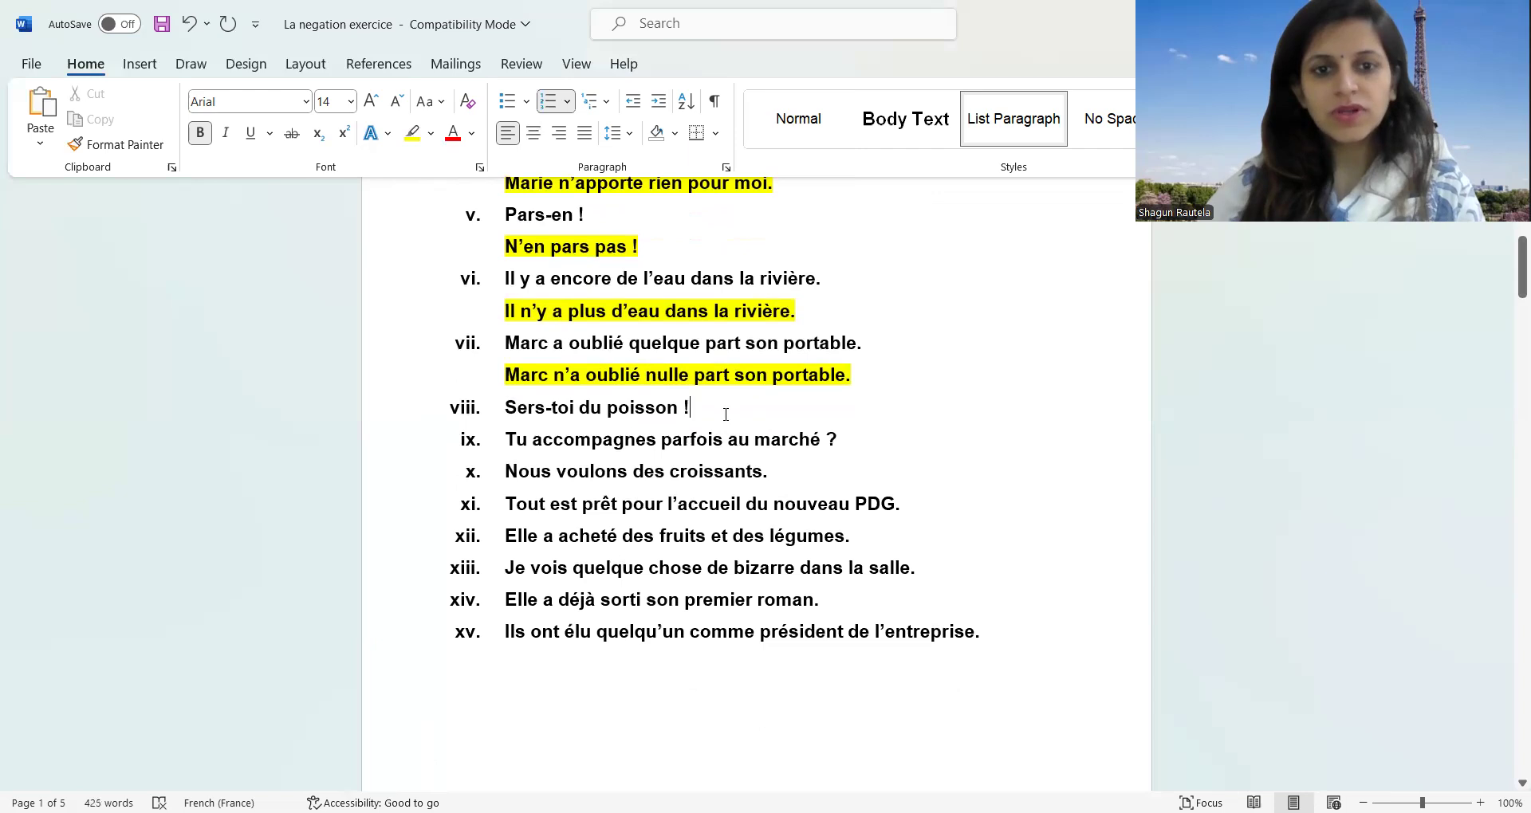
key("Return")
key("BackSpace")
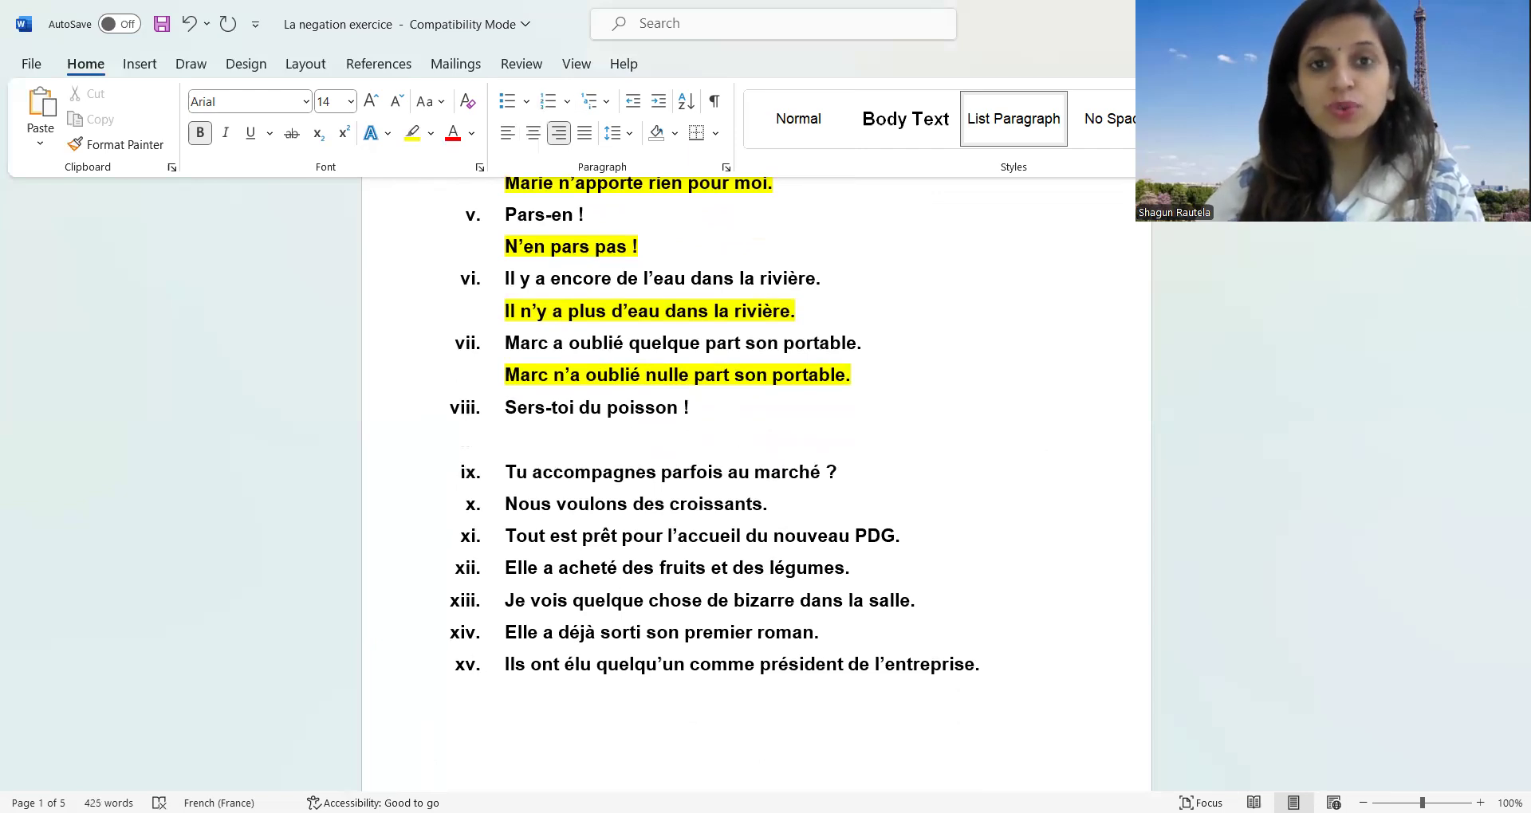
type("Ne te")
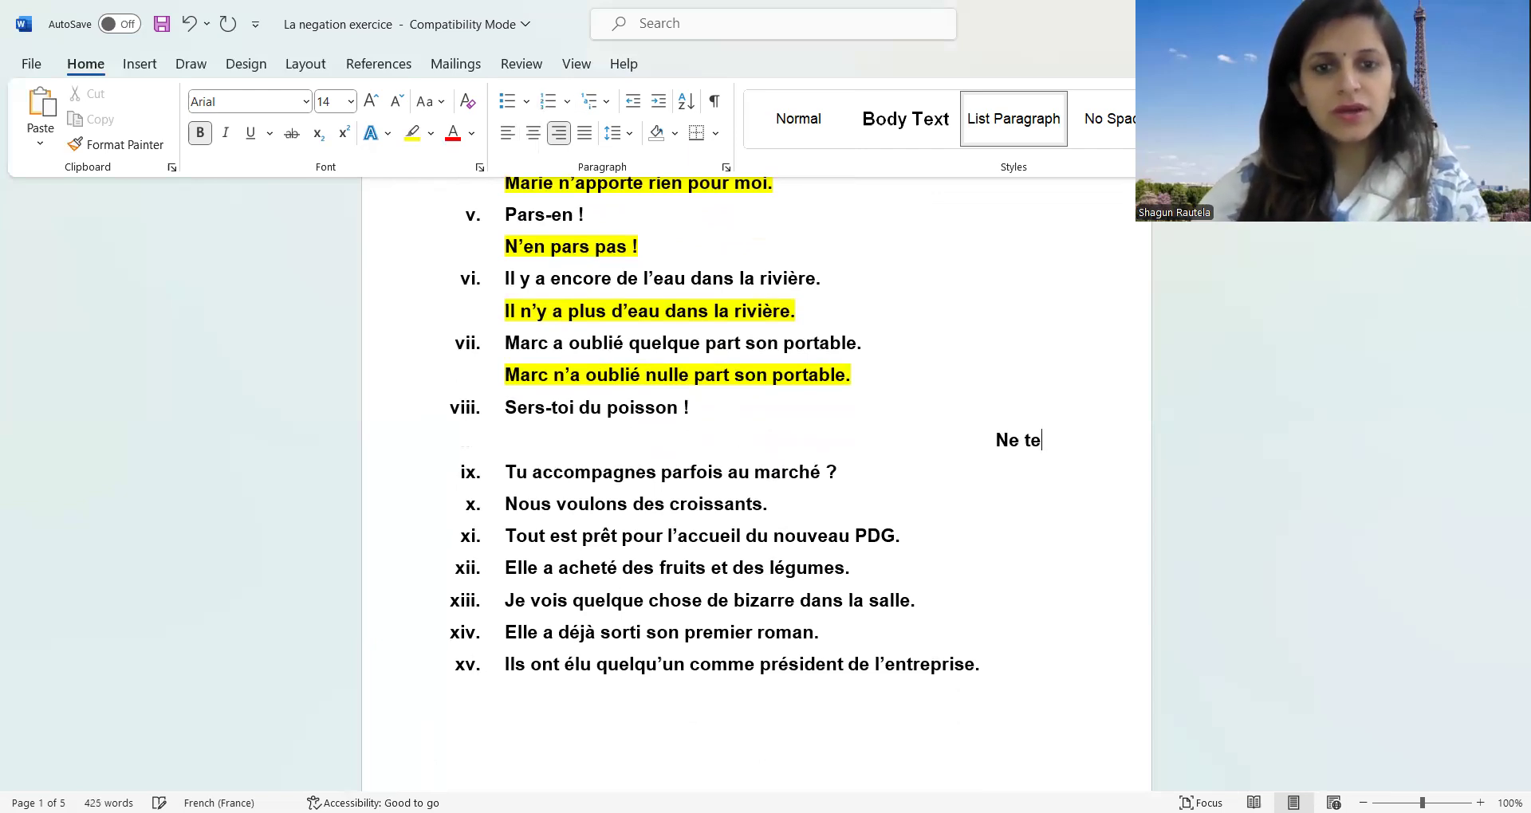
key("BackSpace")
key("BackSpace")
key("BackSpace")
key("BackSpace")
key("BackSpace")
Write “ne te sers pas de poisson !” left-aligned as the answer to sentence viii and highlight it in yellow.
key("ctrl+e")
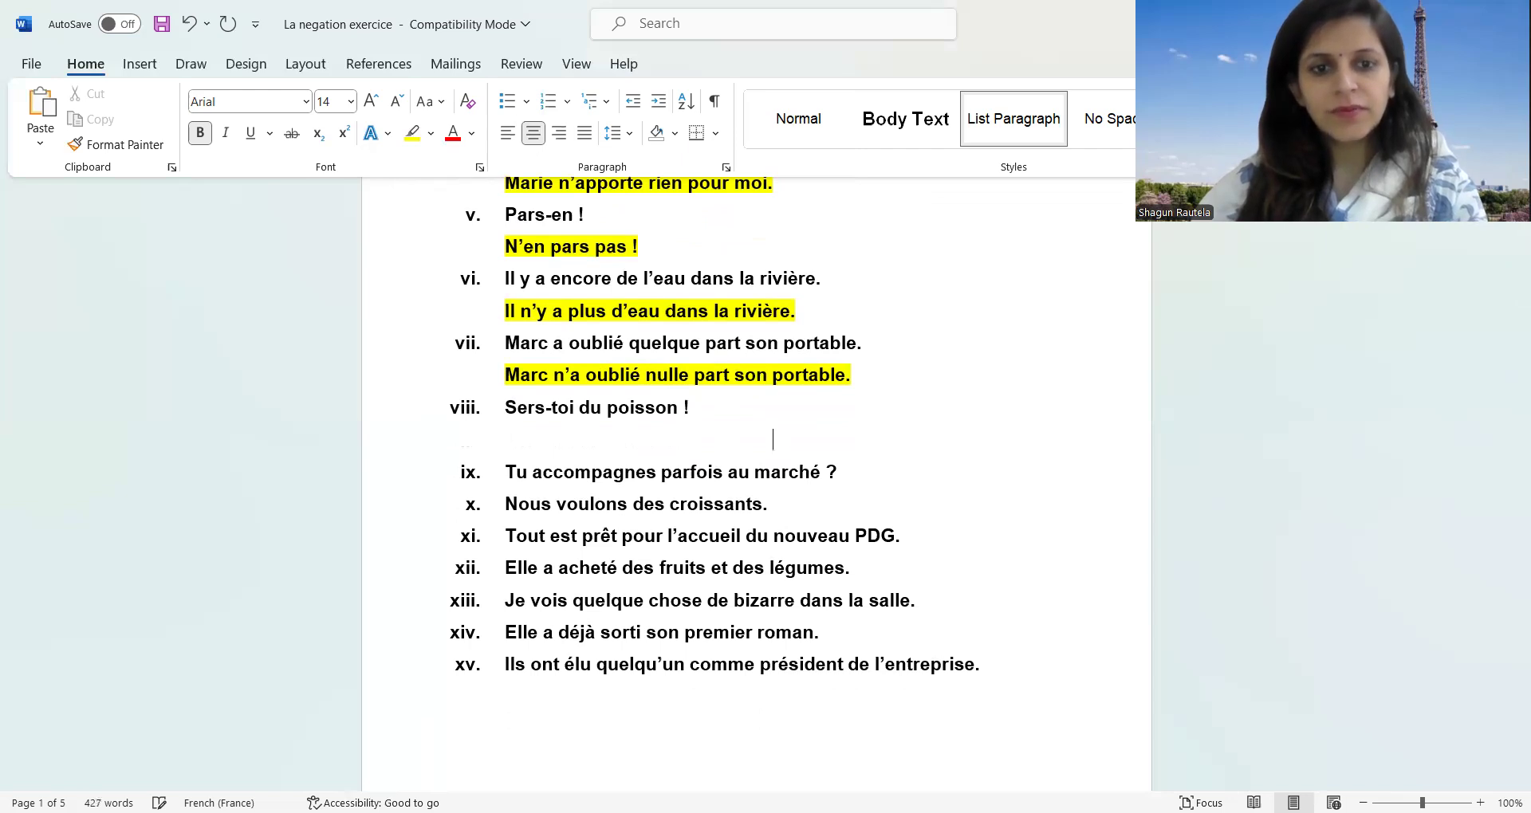
key("ctrl+l")
type("ne te ")
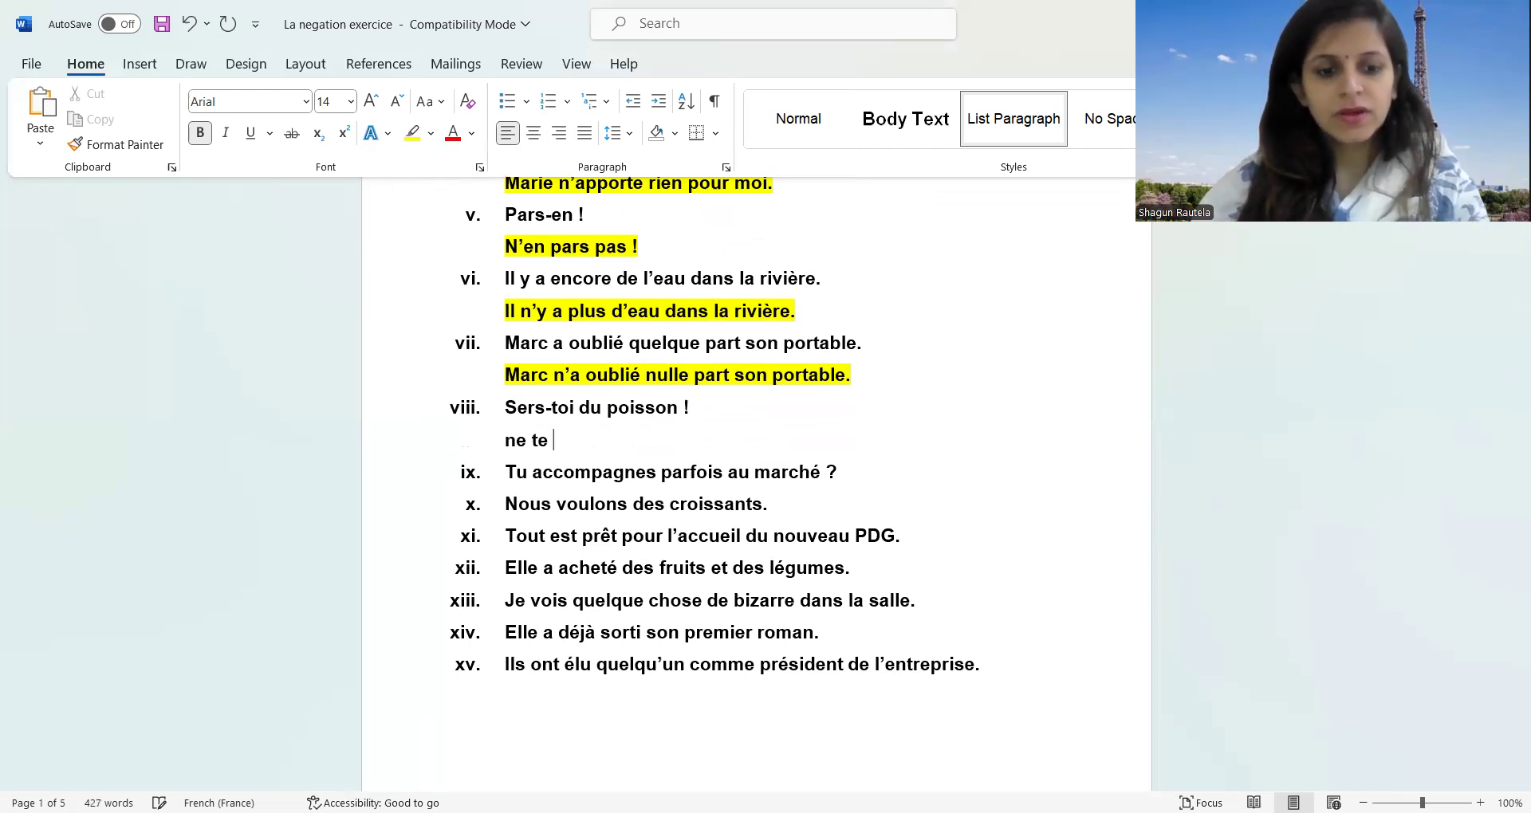
type("sers")
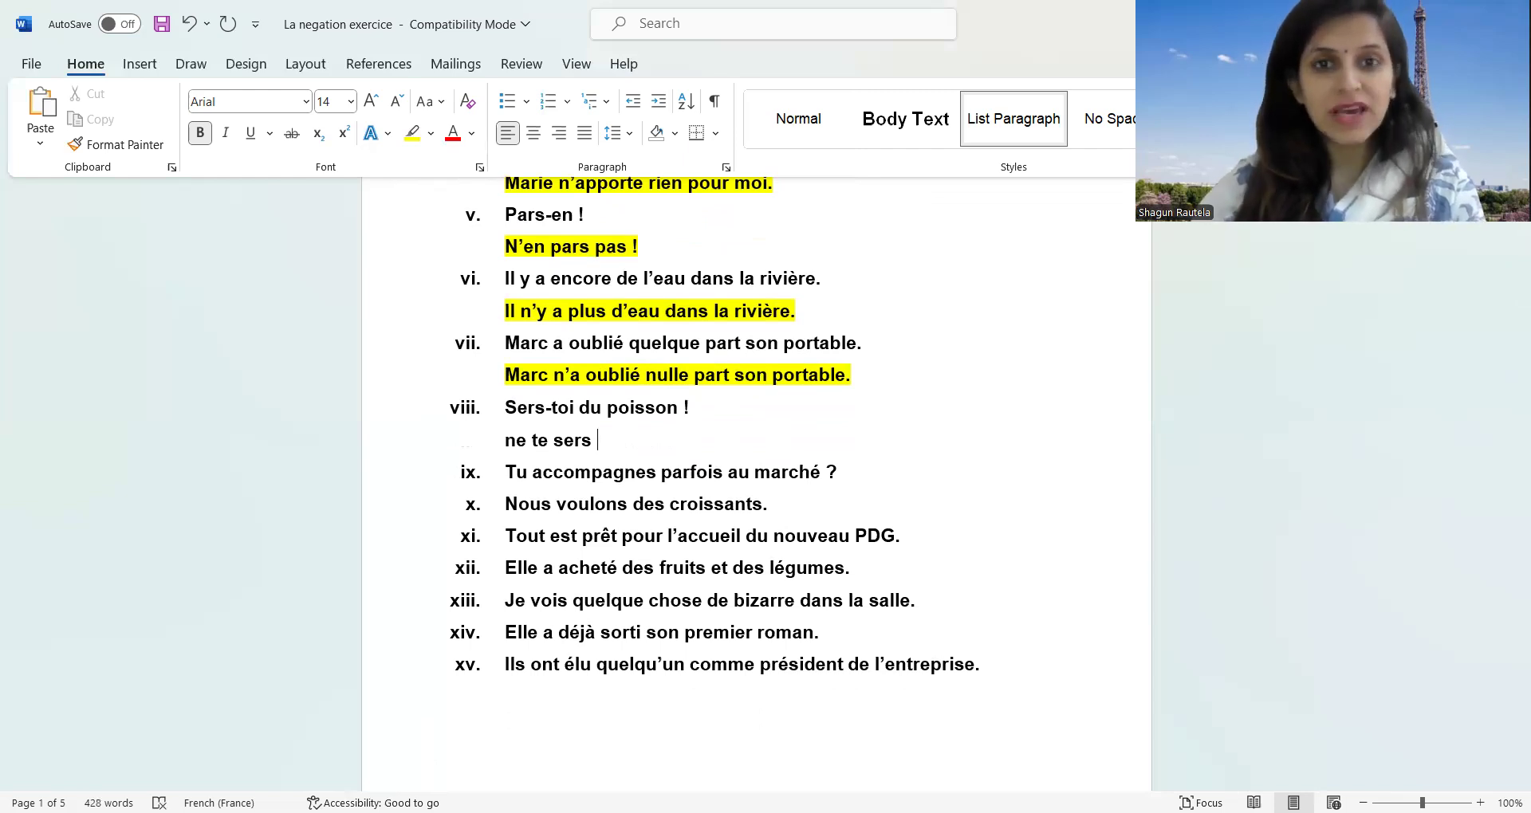
type("pas ")
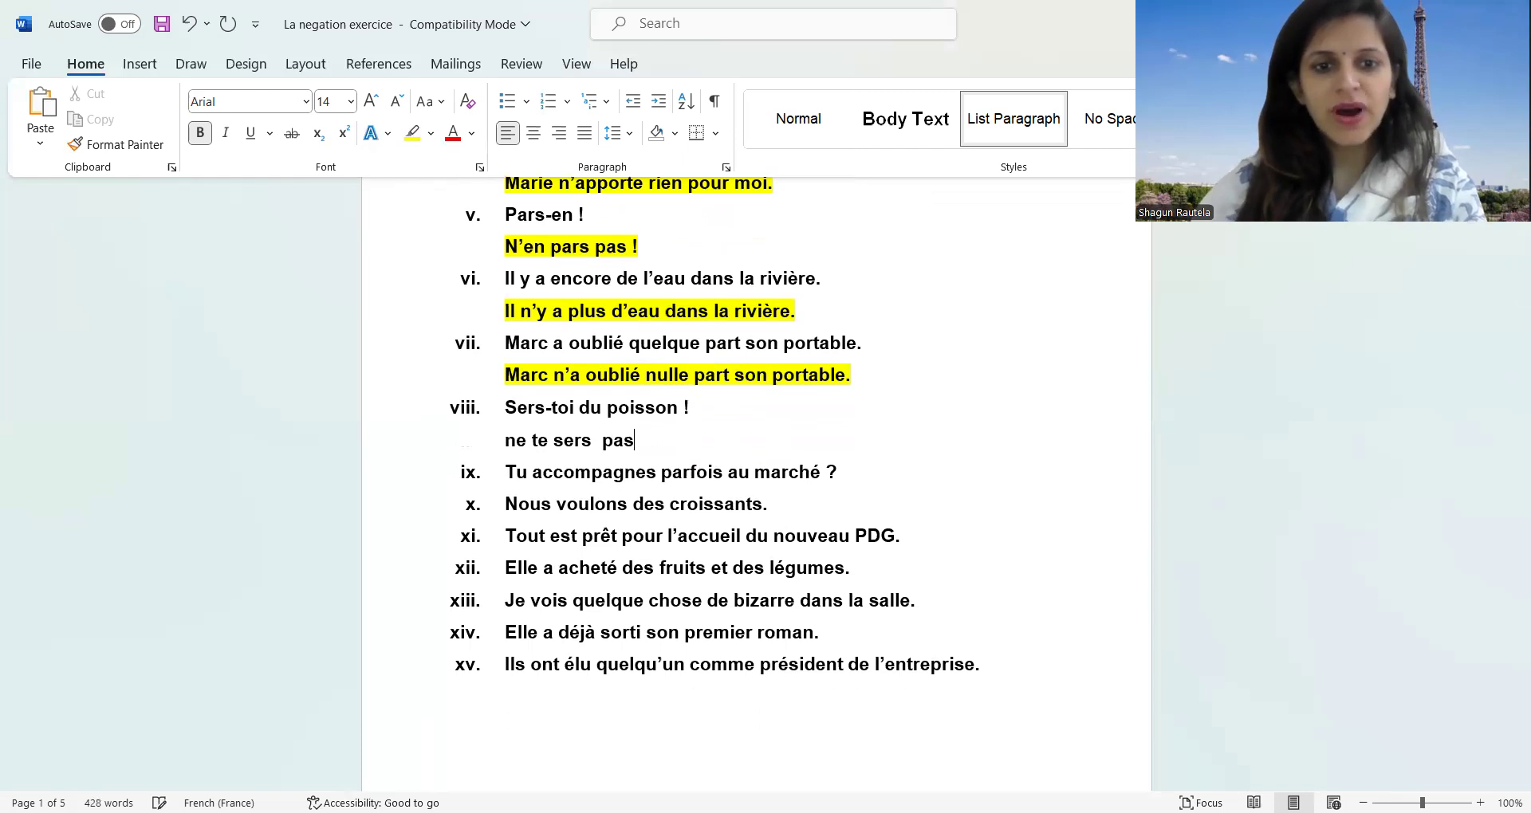
type("de pois")
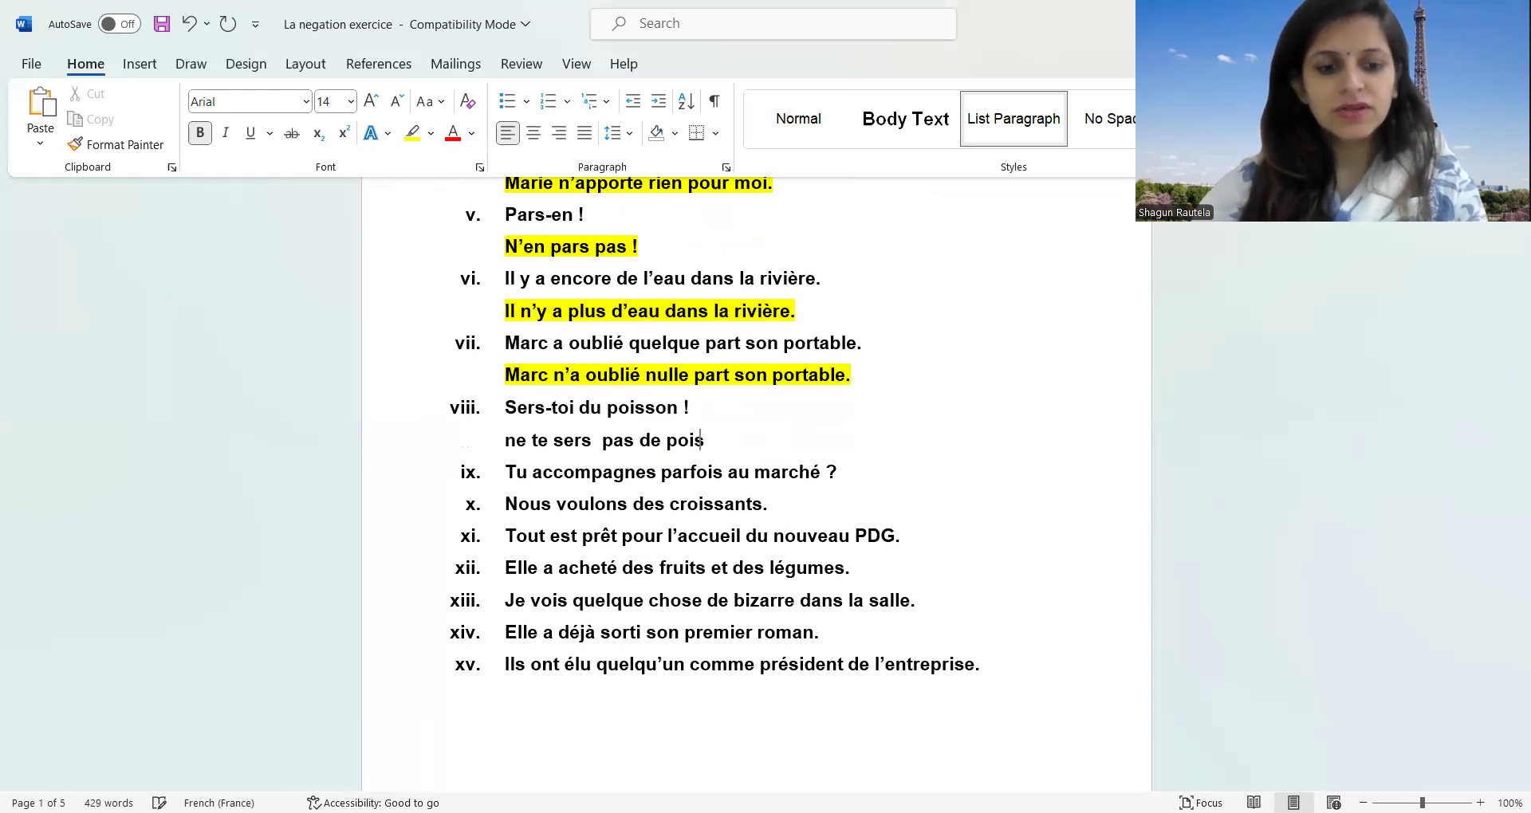
type("son !")
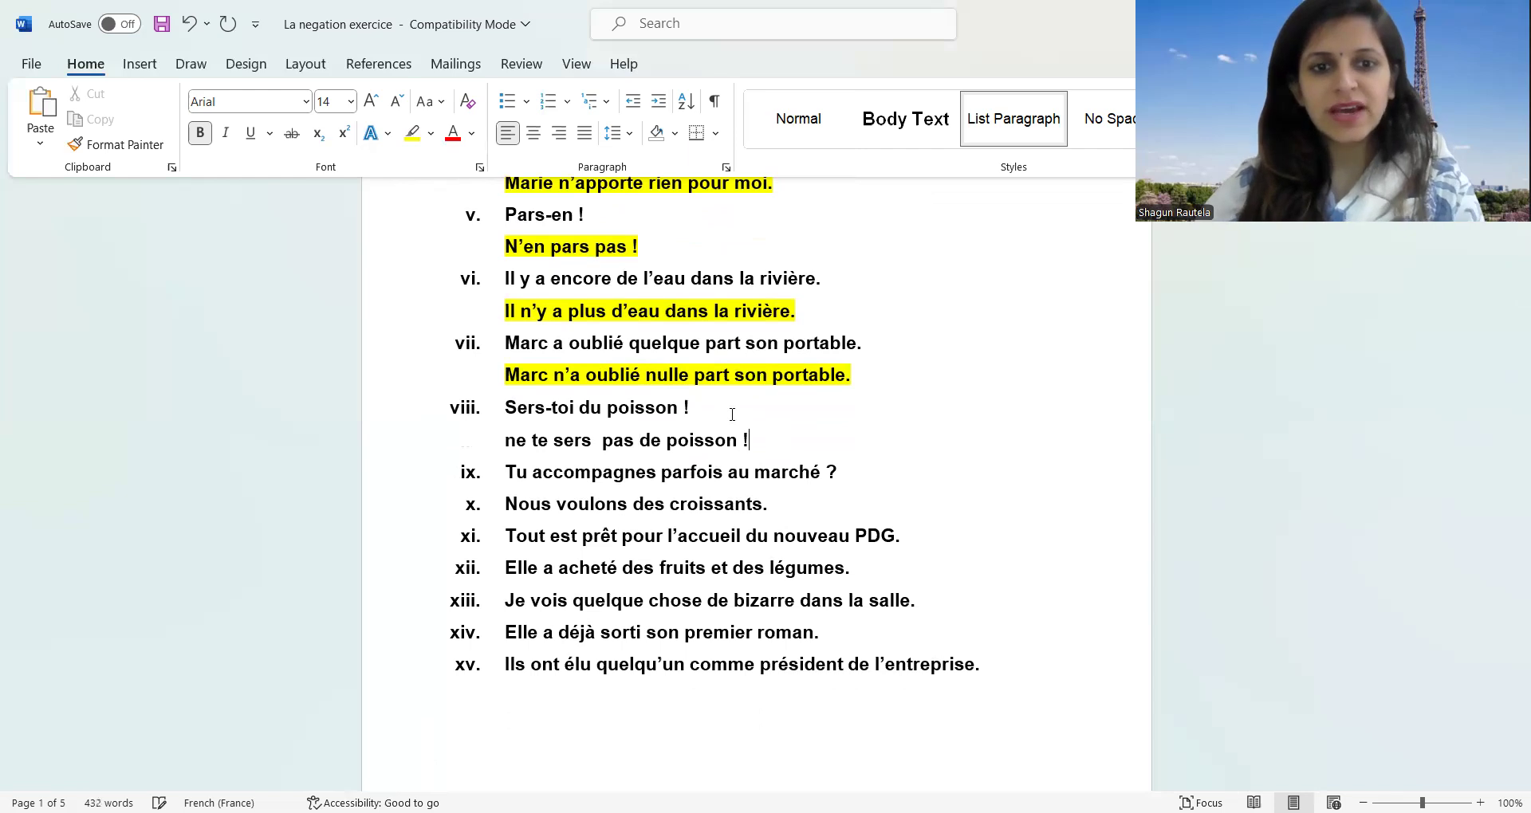
left_click_drag(783, 441, 506, 440)
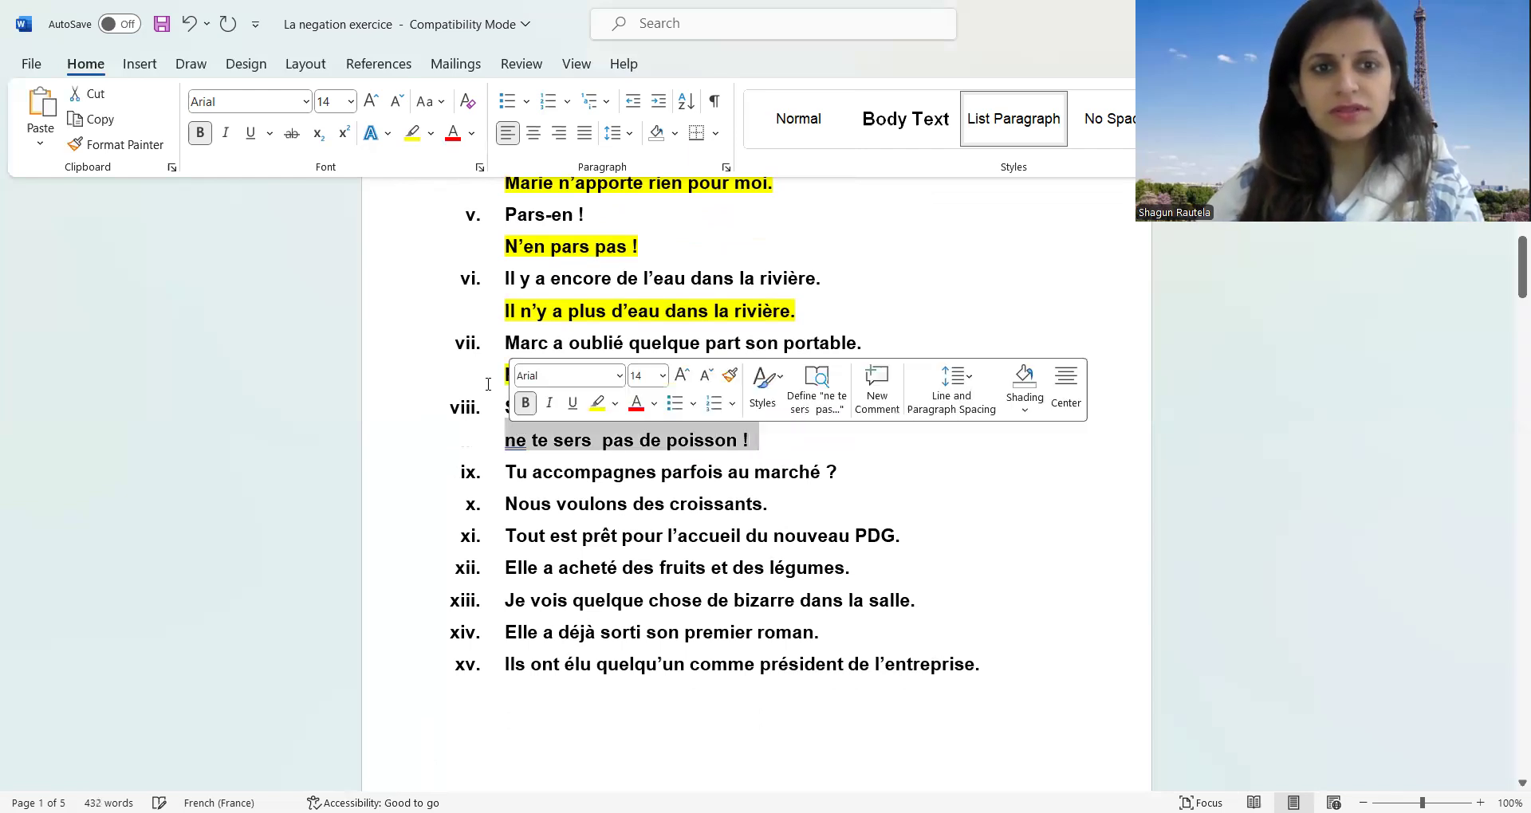
left_click(412, 133)
left_click(754, 570)
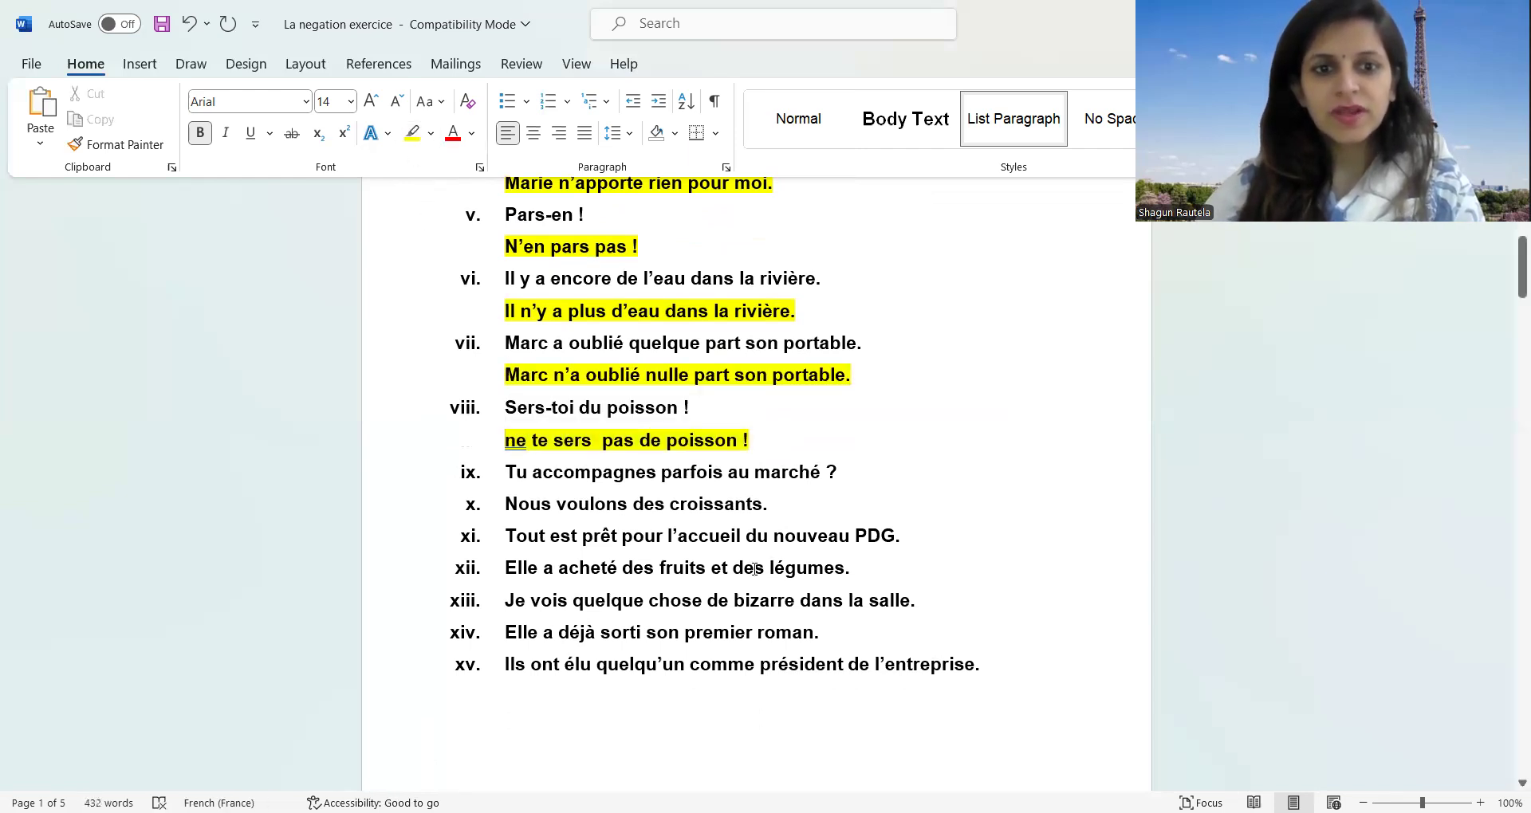
Insert an unnumbered, left-aligned blank line below sentence ix, “Tu accompagnes parfois au marché ?”.
left_click(856, 476)
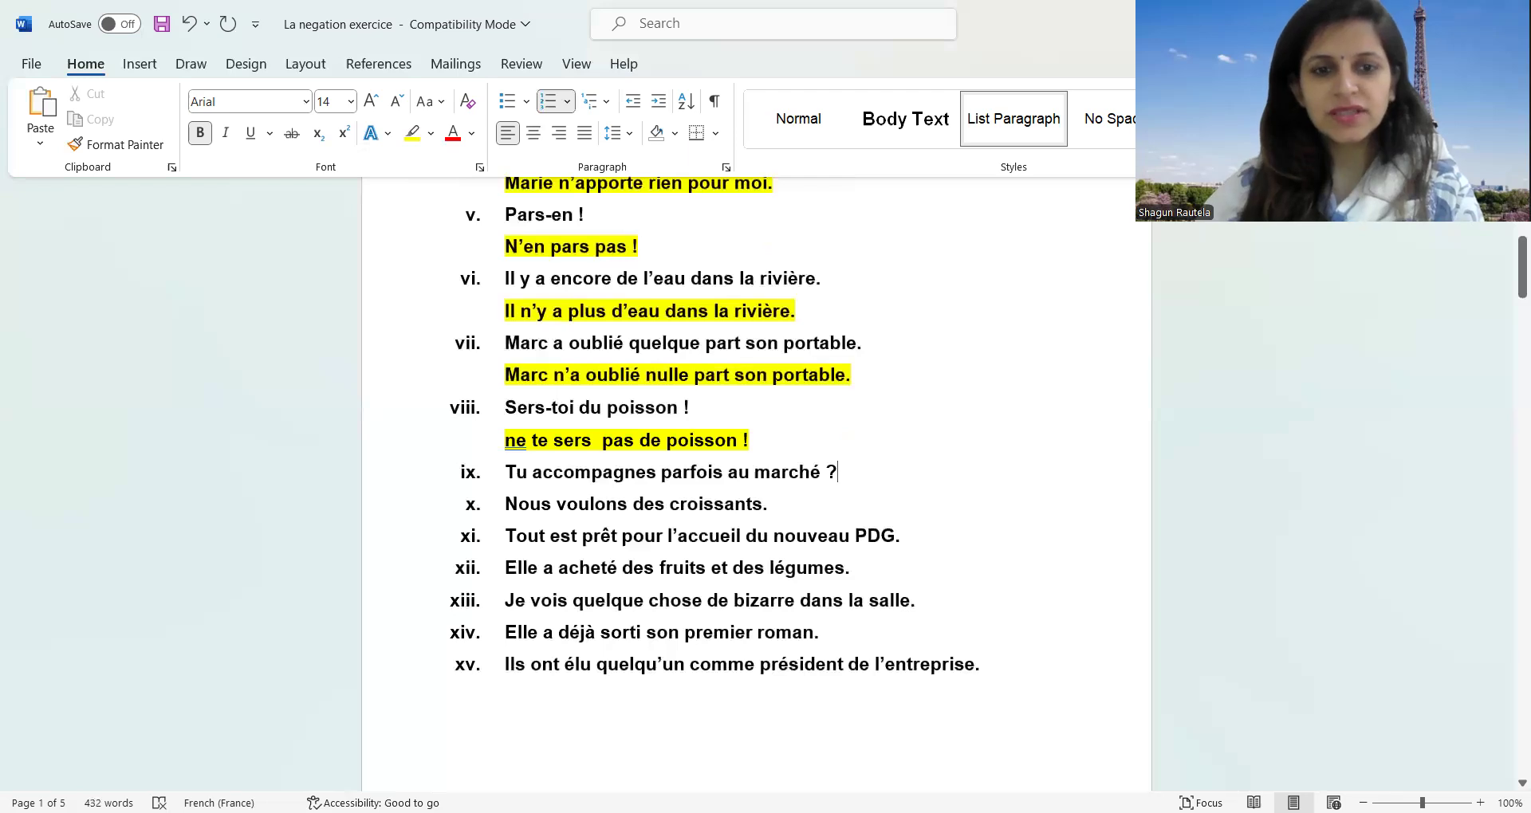
key("Return")
key("Return")
double_click(1041, 503)
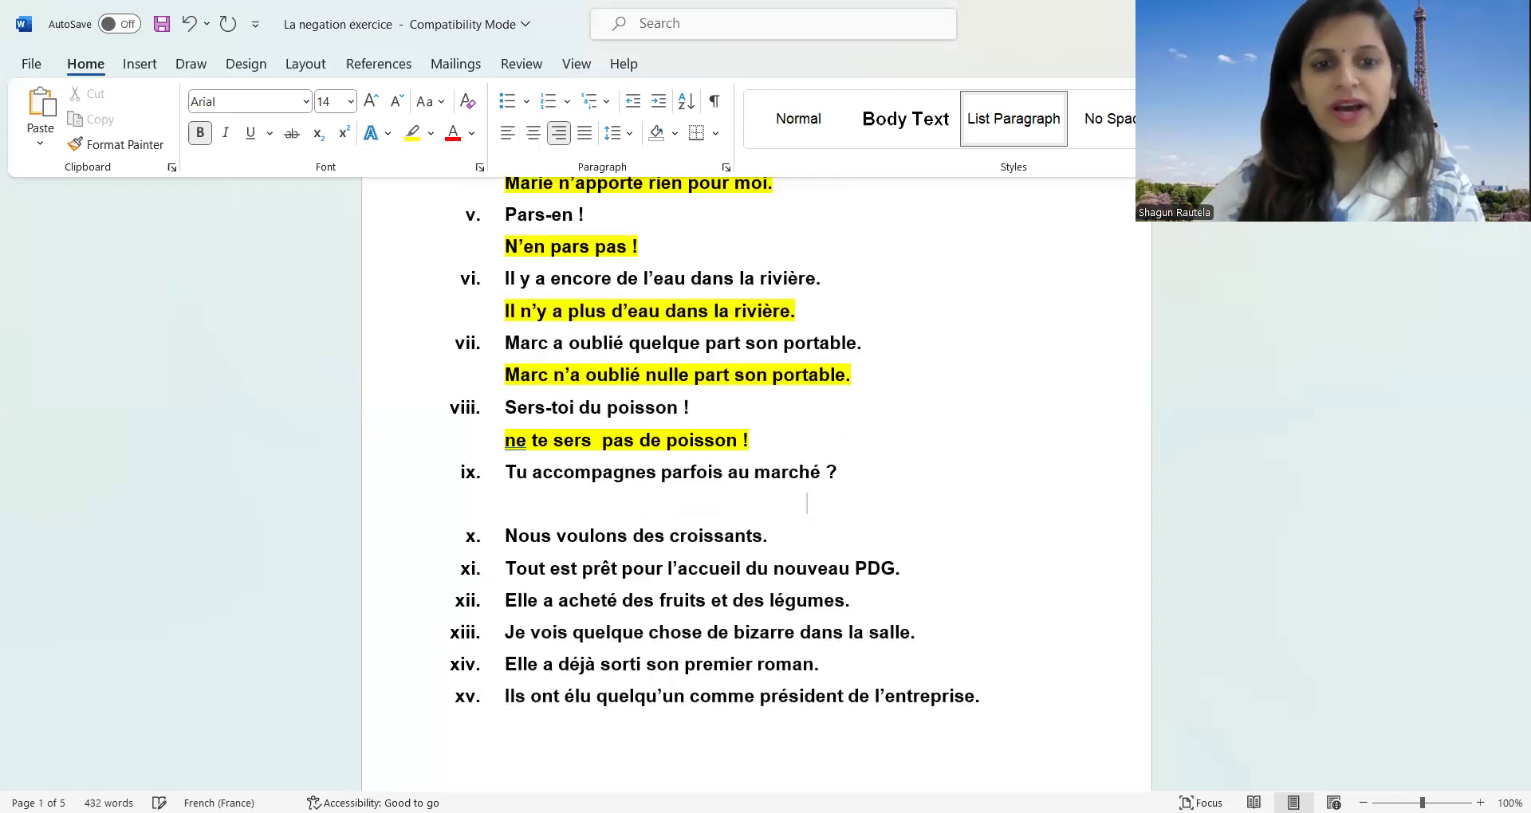
key("ctrl+e")
key("ctrl+l")
Write “Tu n’accompagnes jamais au marché ?” as the answer to sentence ix and highlight it in yellow.
type("Tu ")
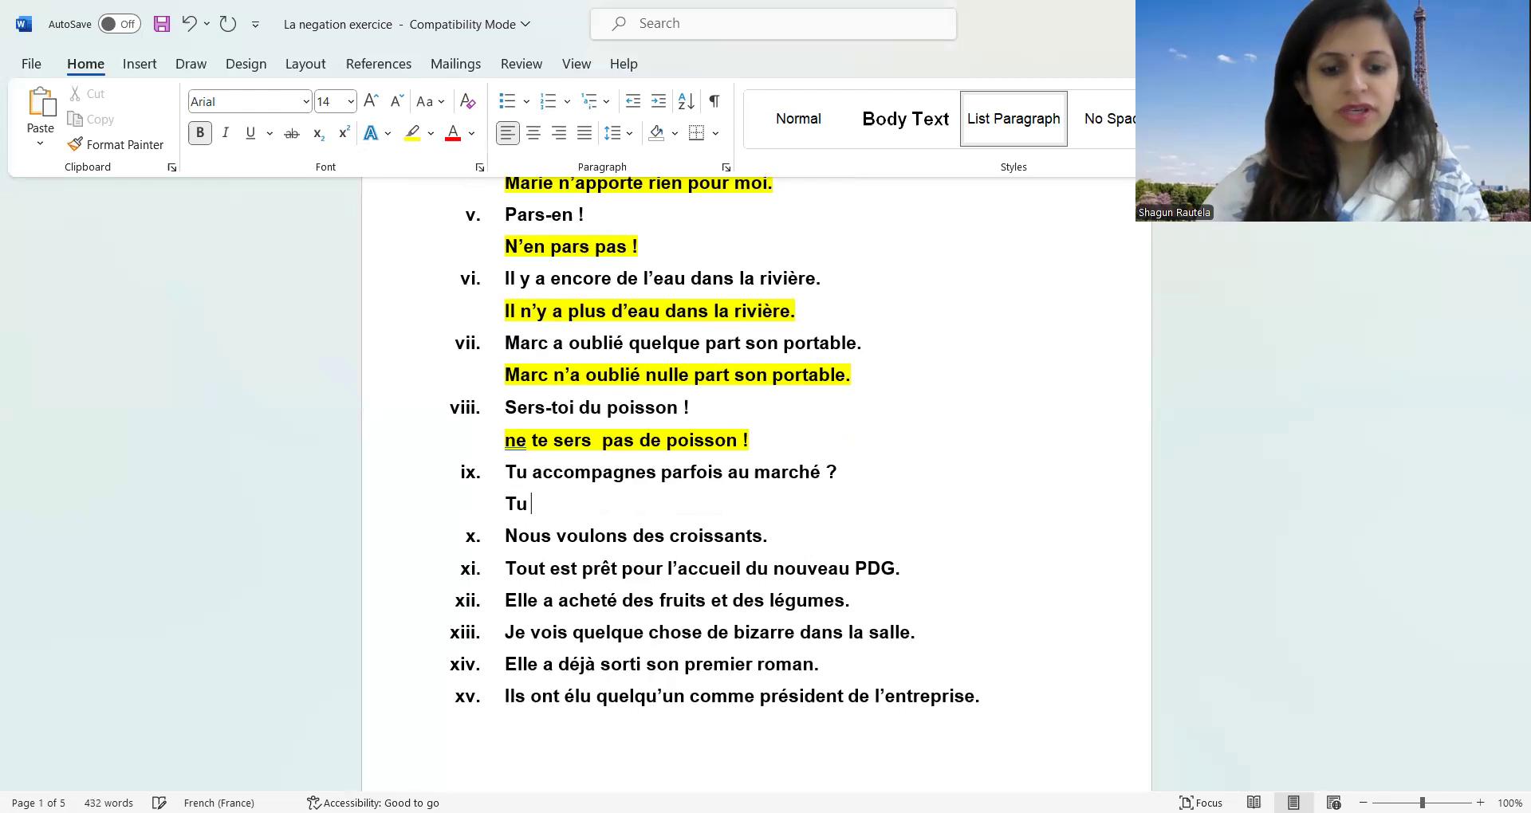
type("n'accompagne")
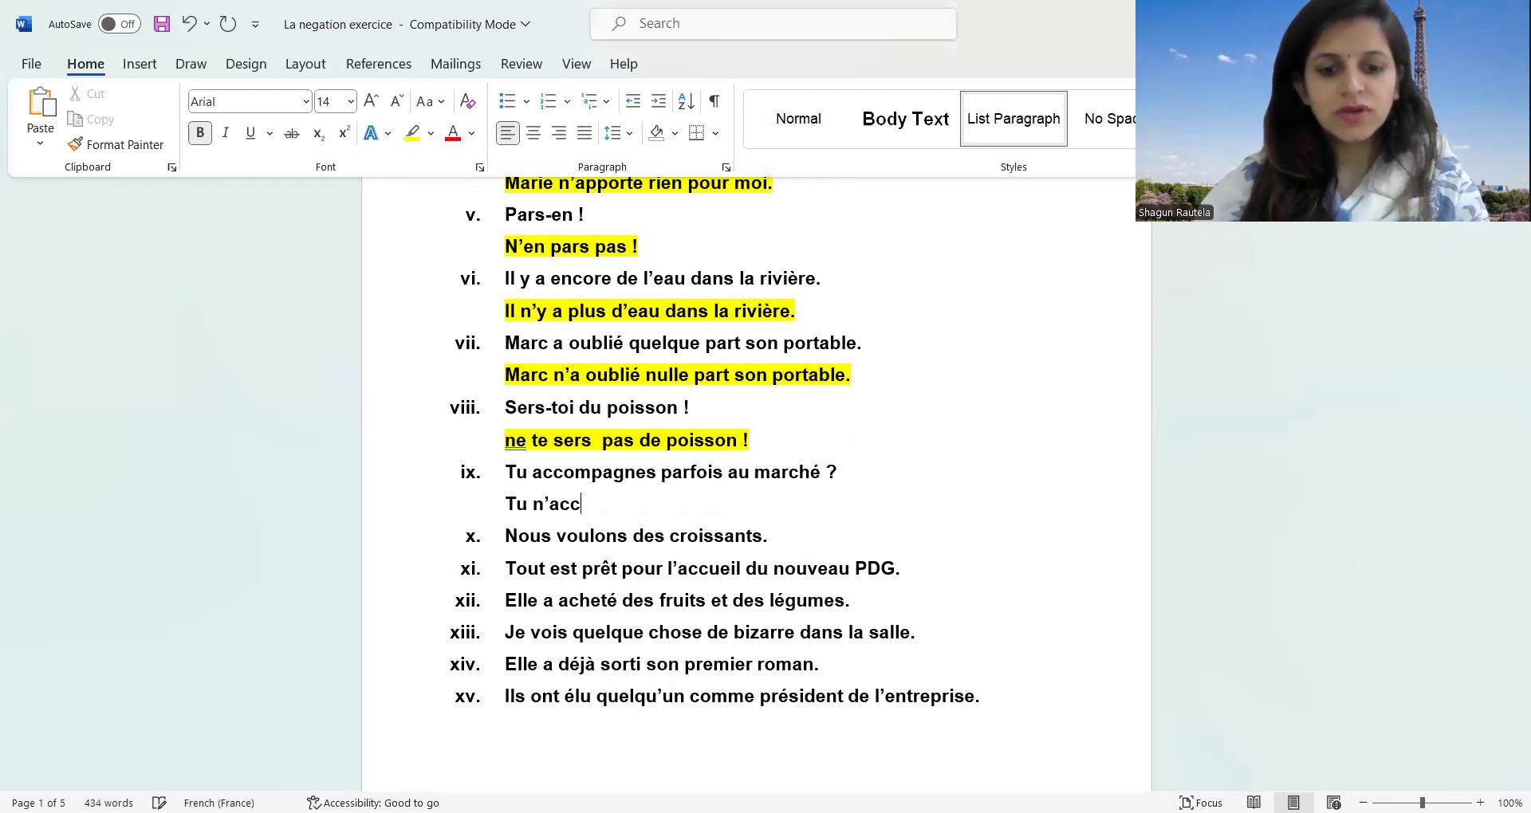
type("s jamais")
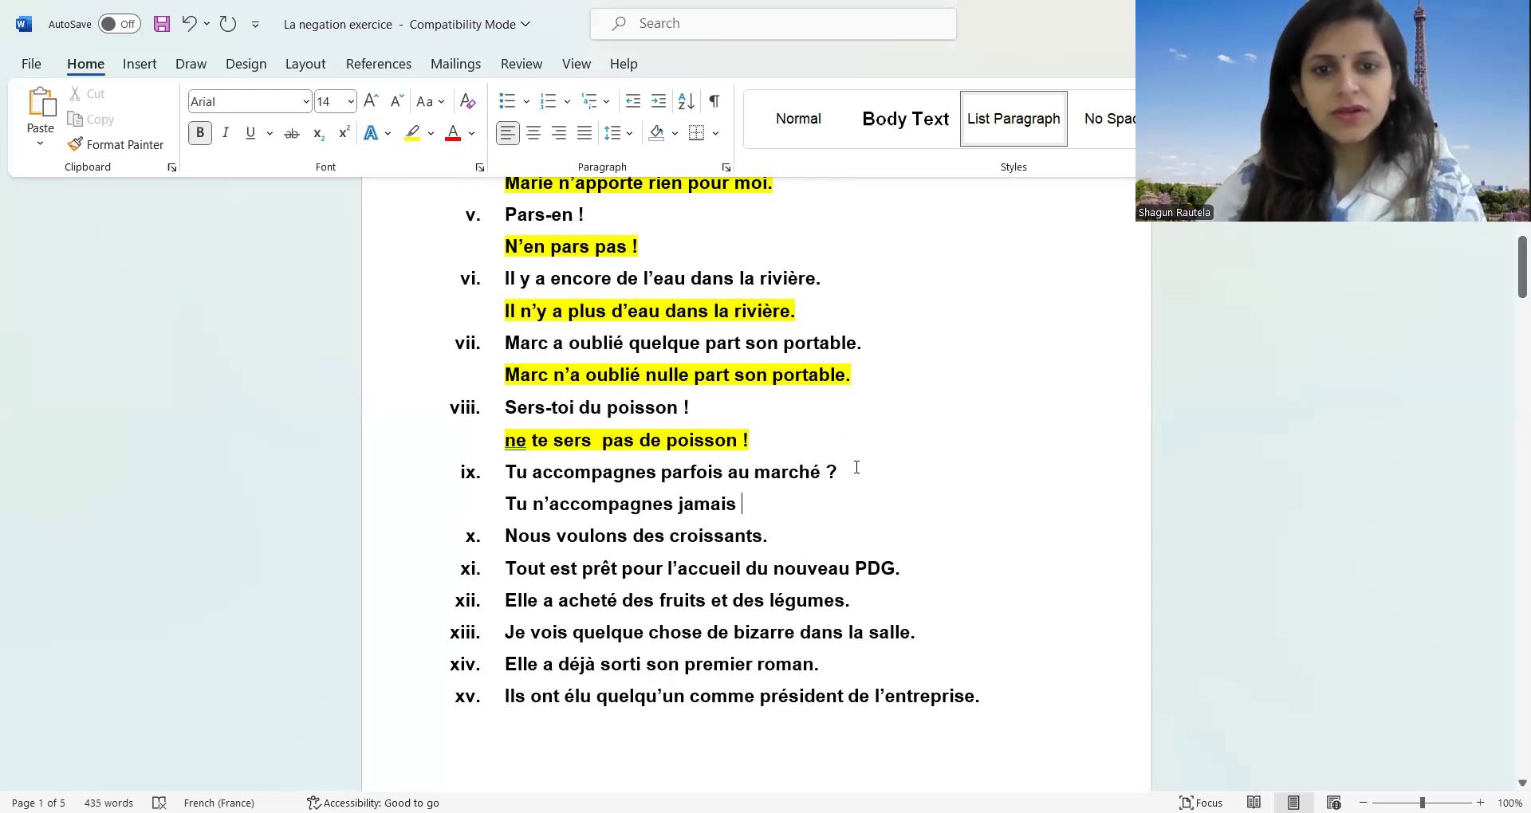
left_click_drag(839, 472, 741, 478)
key("ctrl+c")
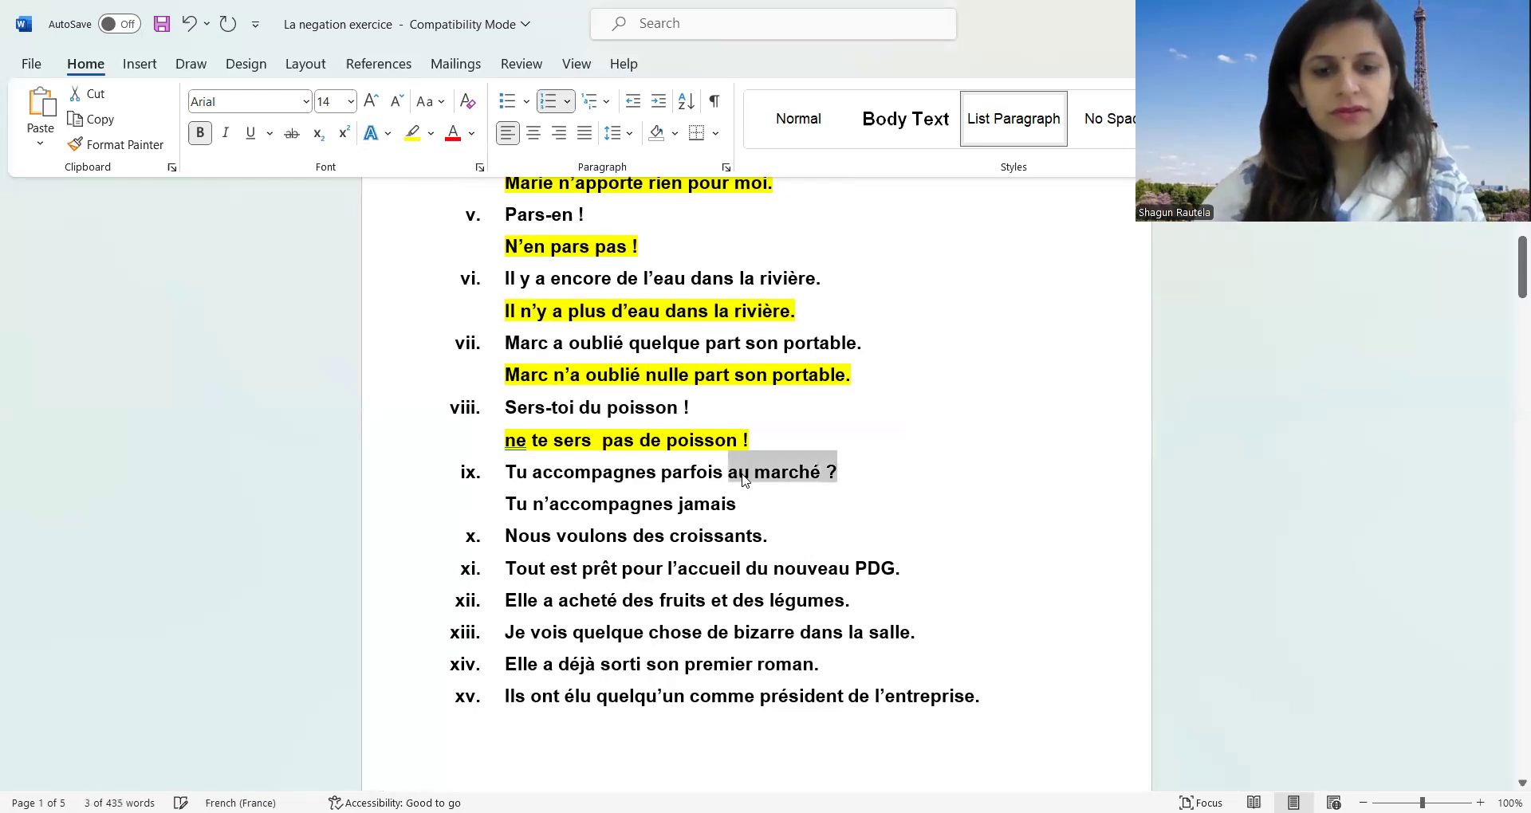
left_click(769, 495)
key("ctrl+v")
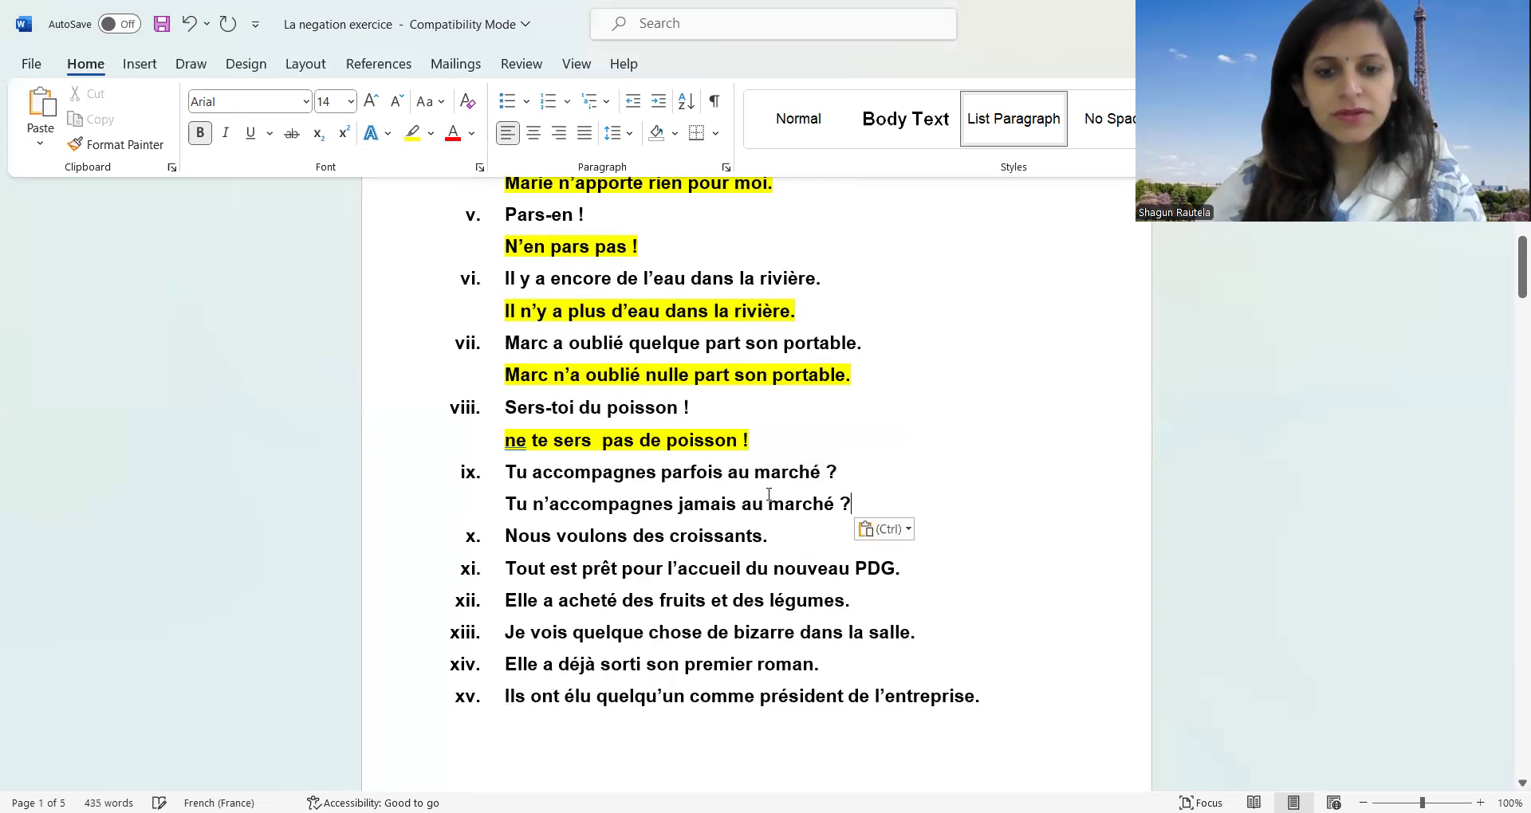
left_click_drag(890, 504, 505, 508)
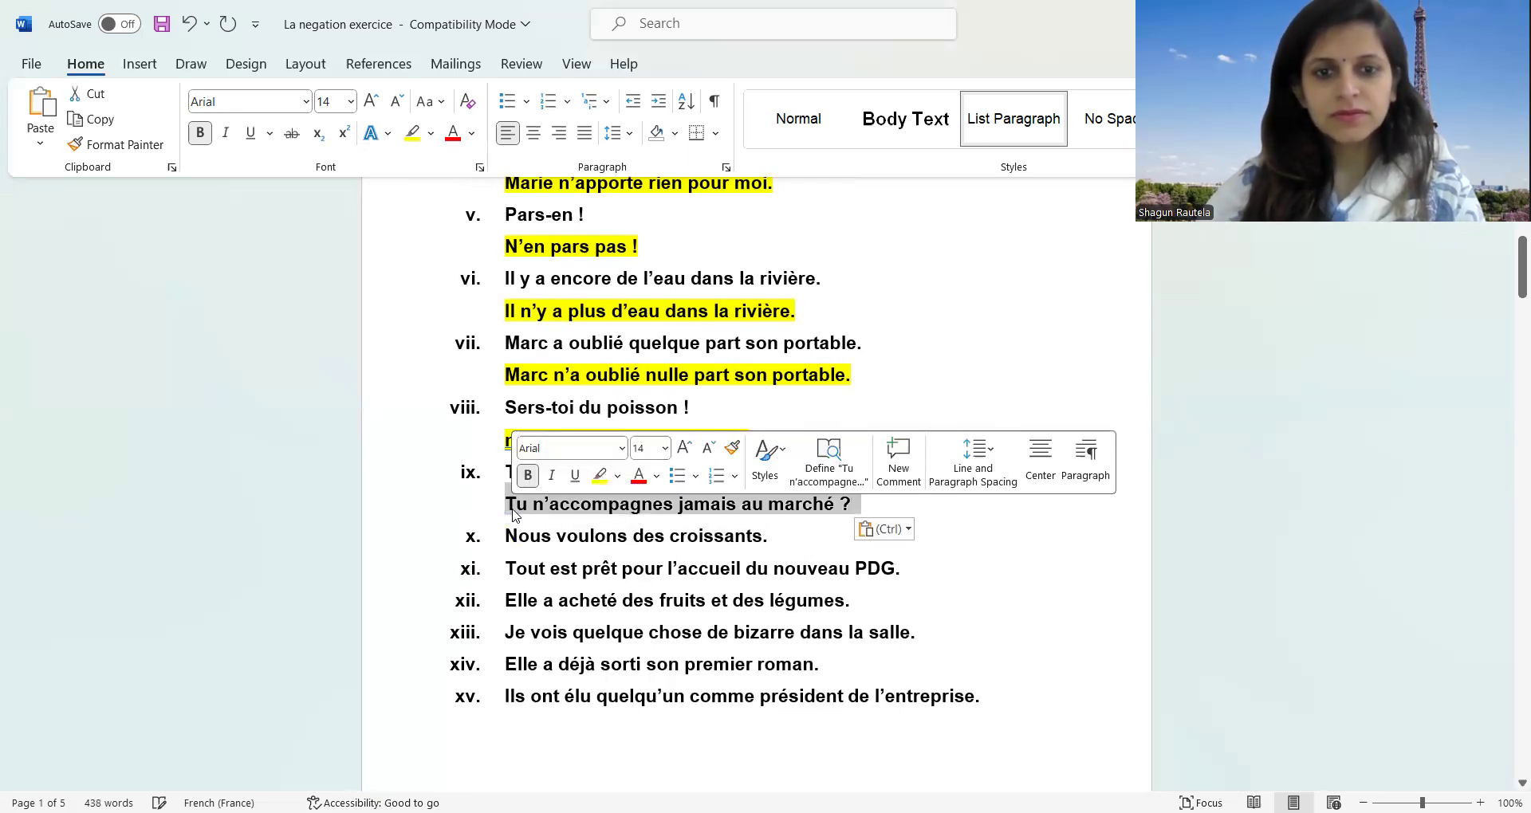
left_click(412, 133)
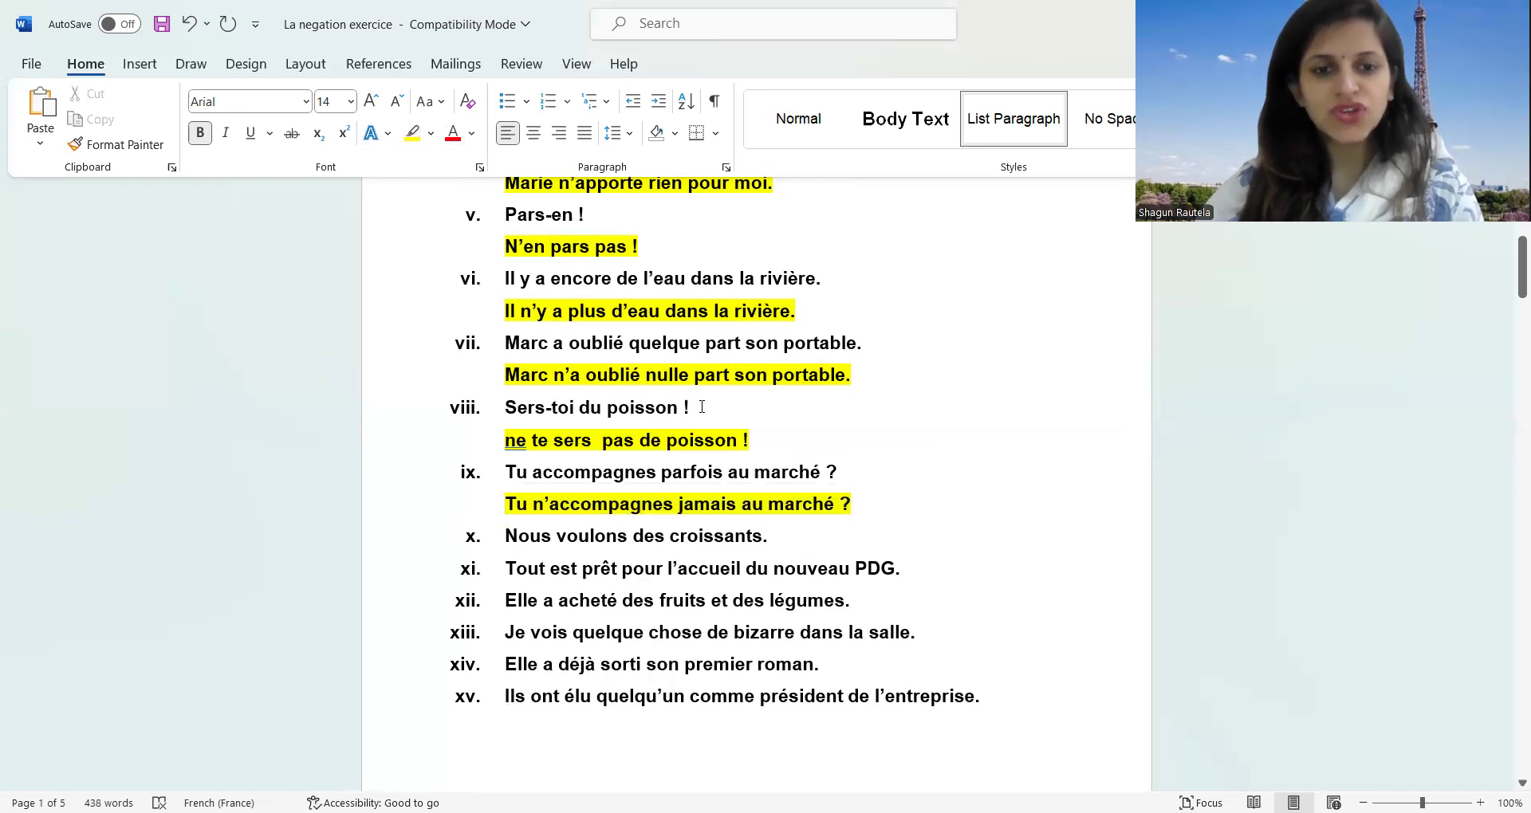
Insert an unnumbered, left-aligned blank line below sentence x, “Nous voulons des croissants.”.
key("Down")
key("Down")
key("Down")
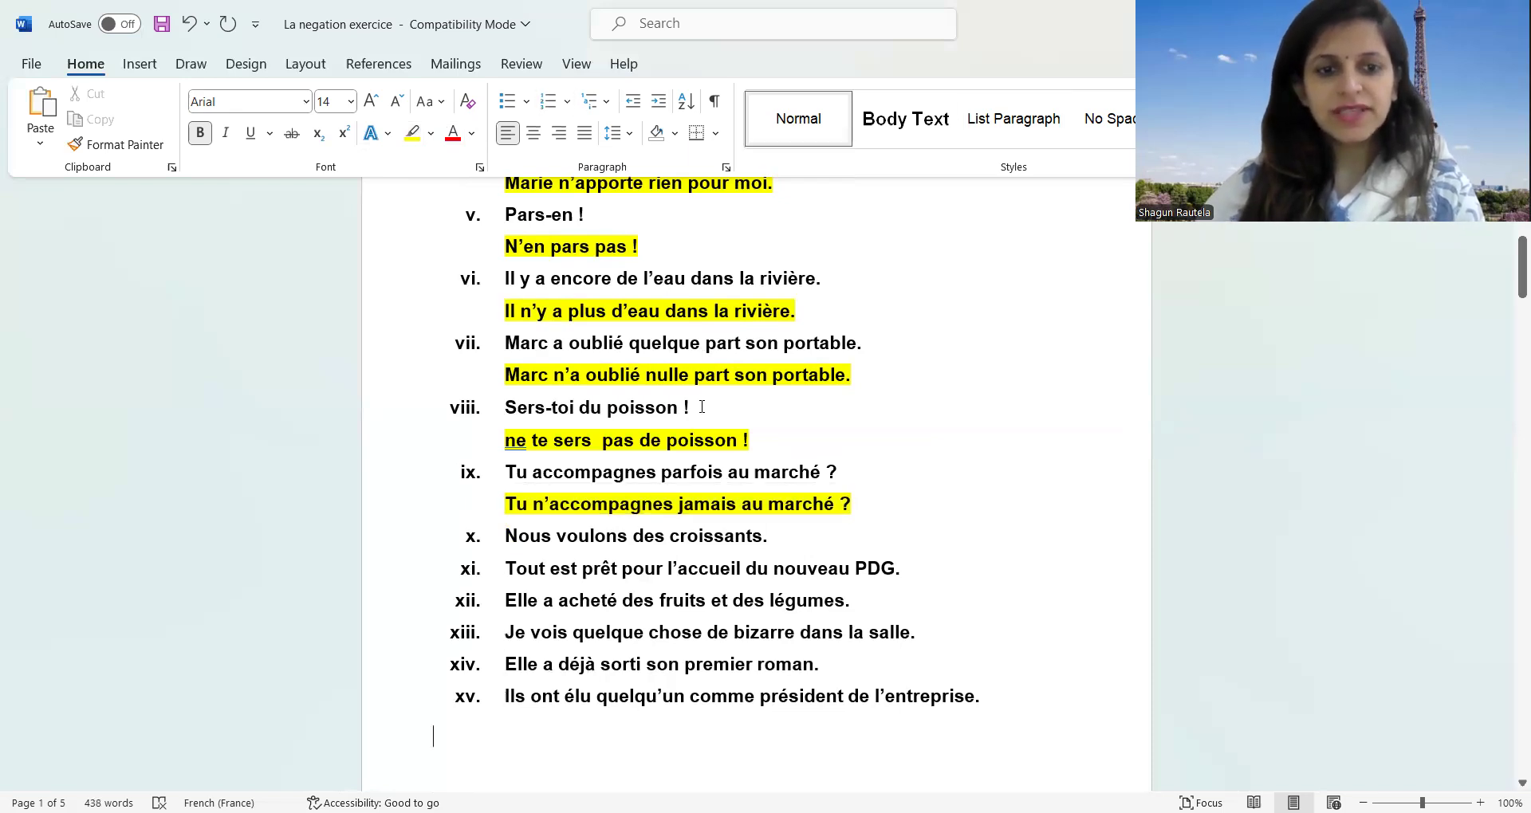
left_click(809, 558)
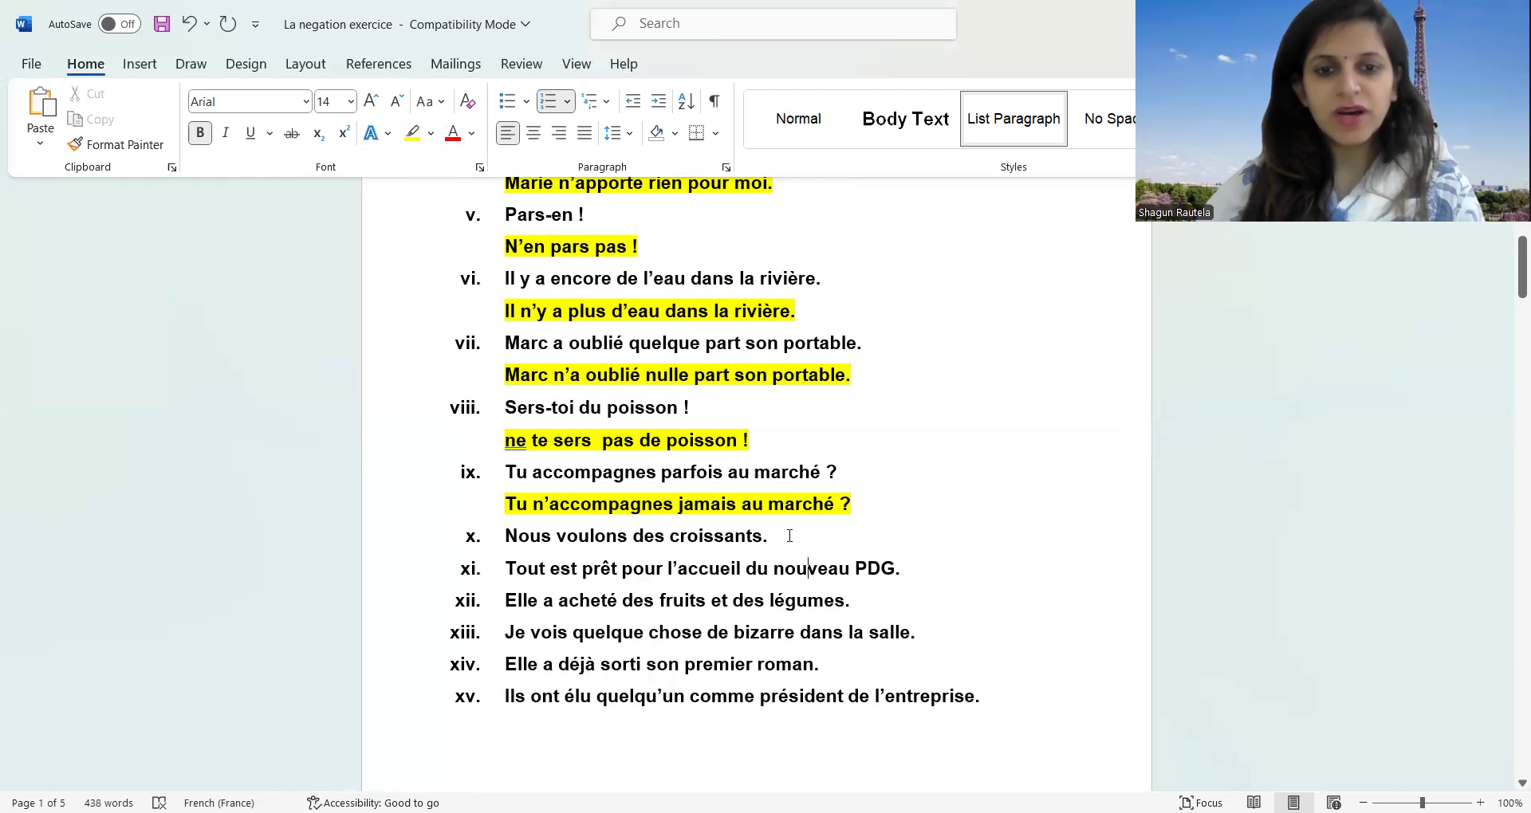
key("Return")
key("BackSpace")
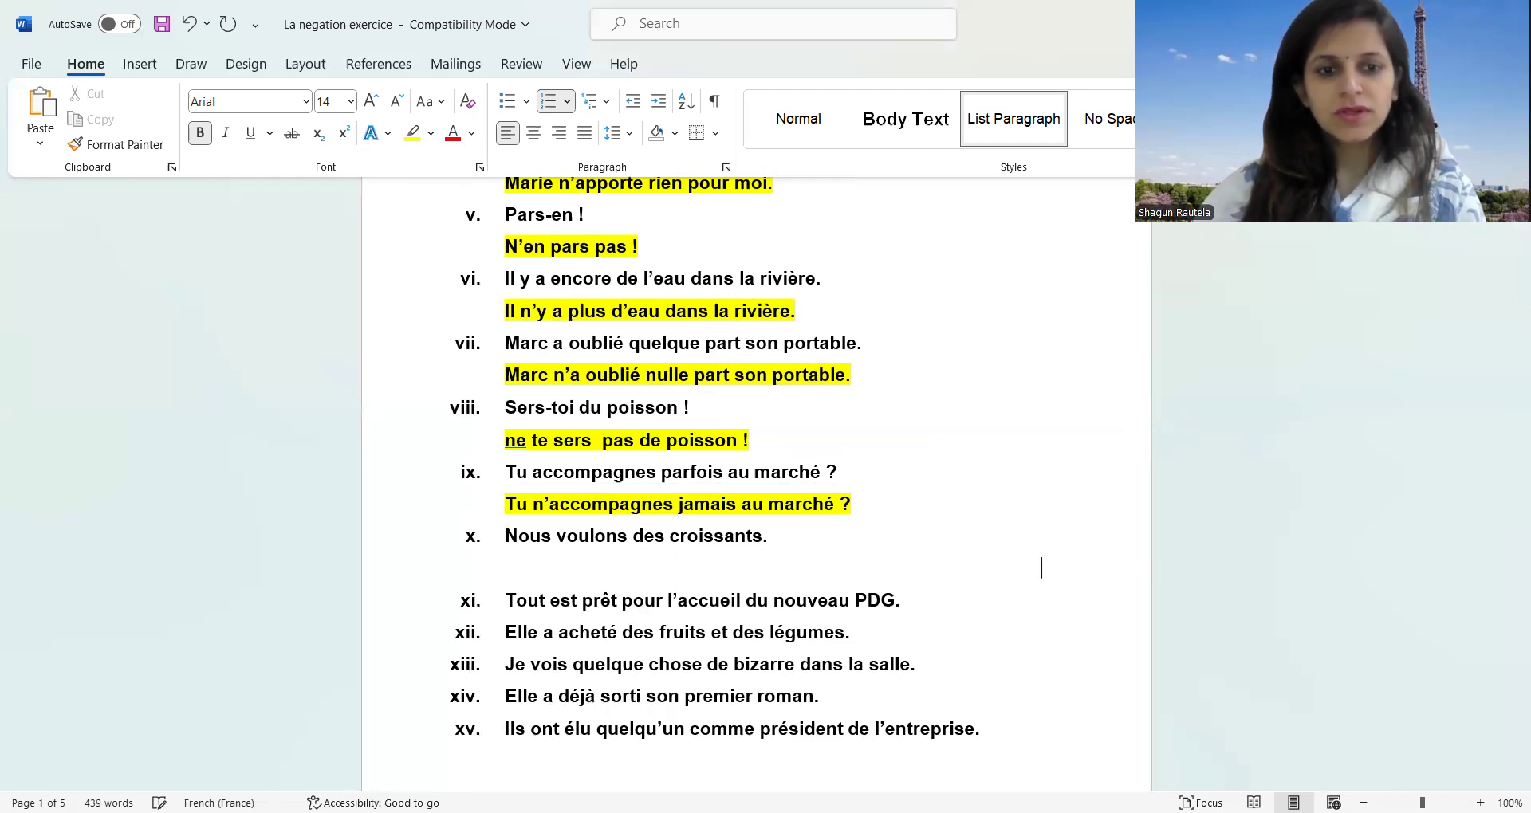
key("ctrl+l")
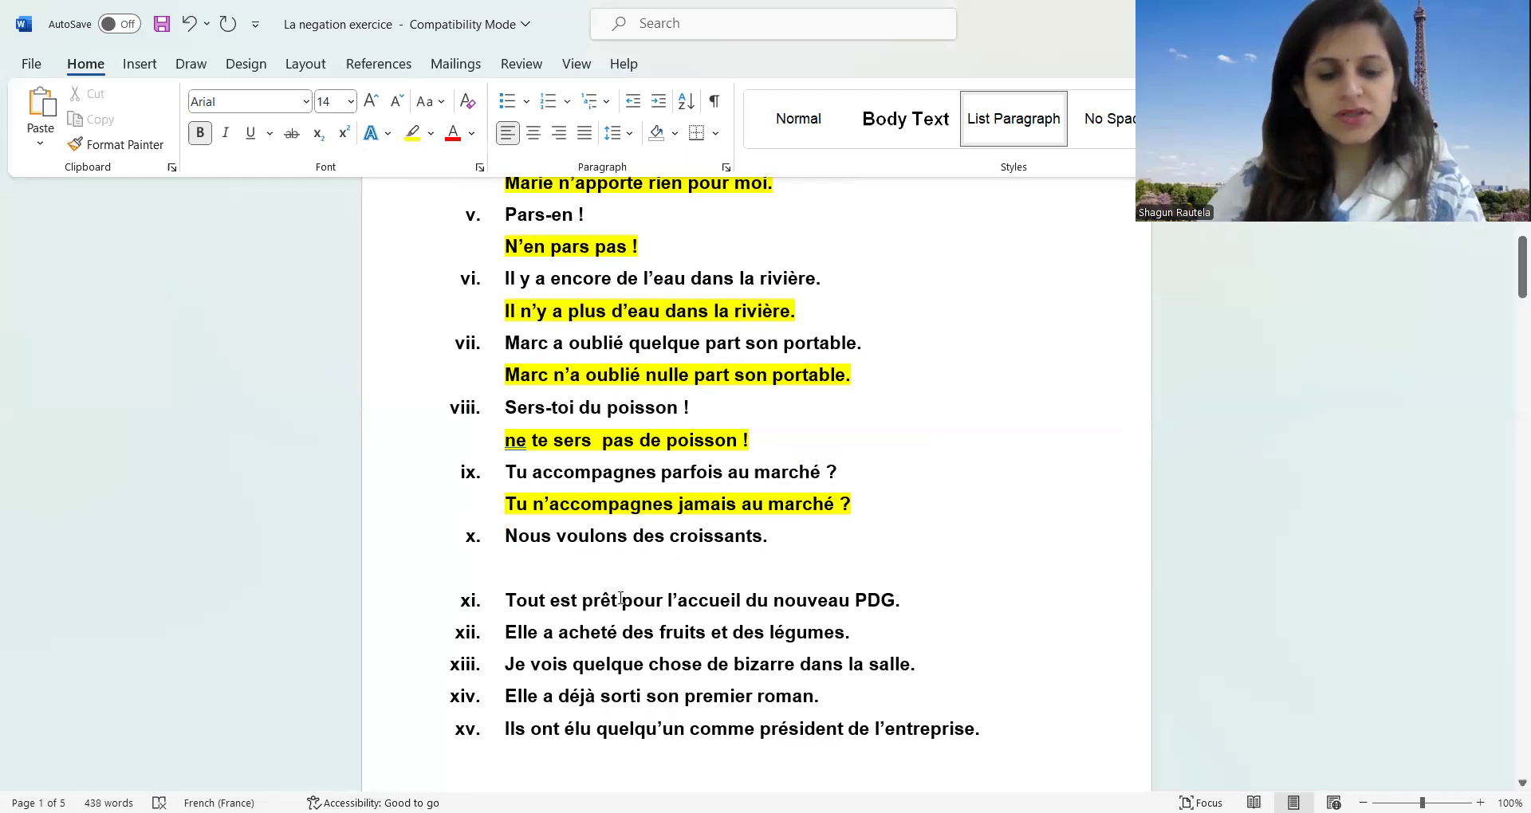
Write “Nous ne voulons pas de croissants.” as the answer to sentence x, copying “croissants.” from the sentence above.
type("nous ne voulon")
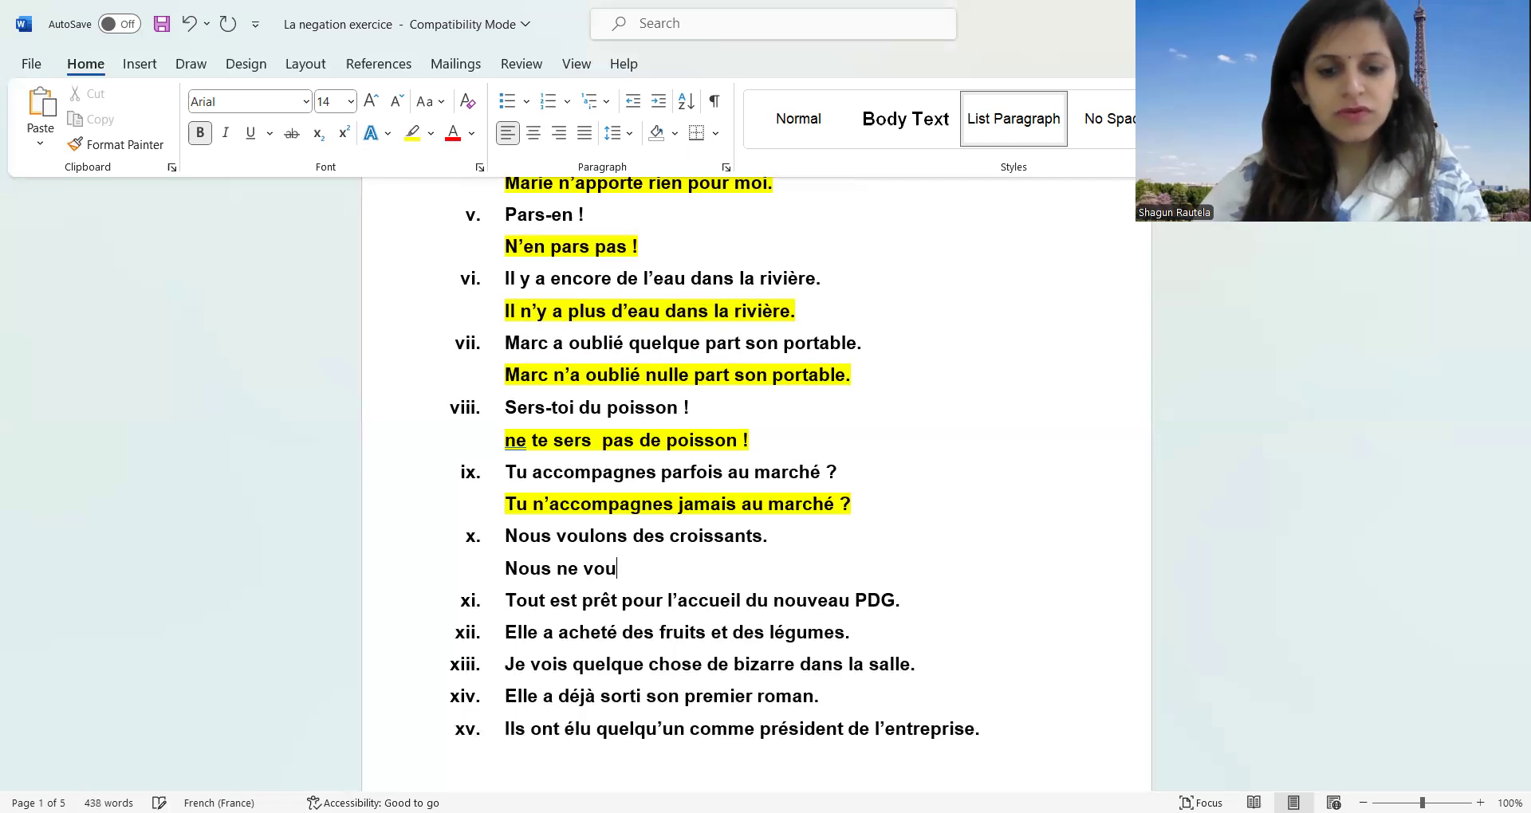
type(" s")
key("BackSpace")
key("BackSpace")
type("s")
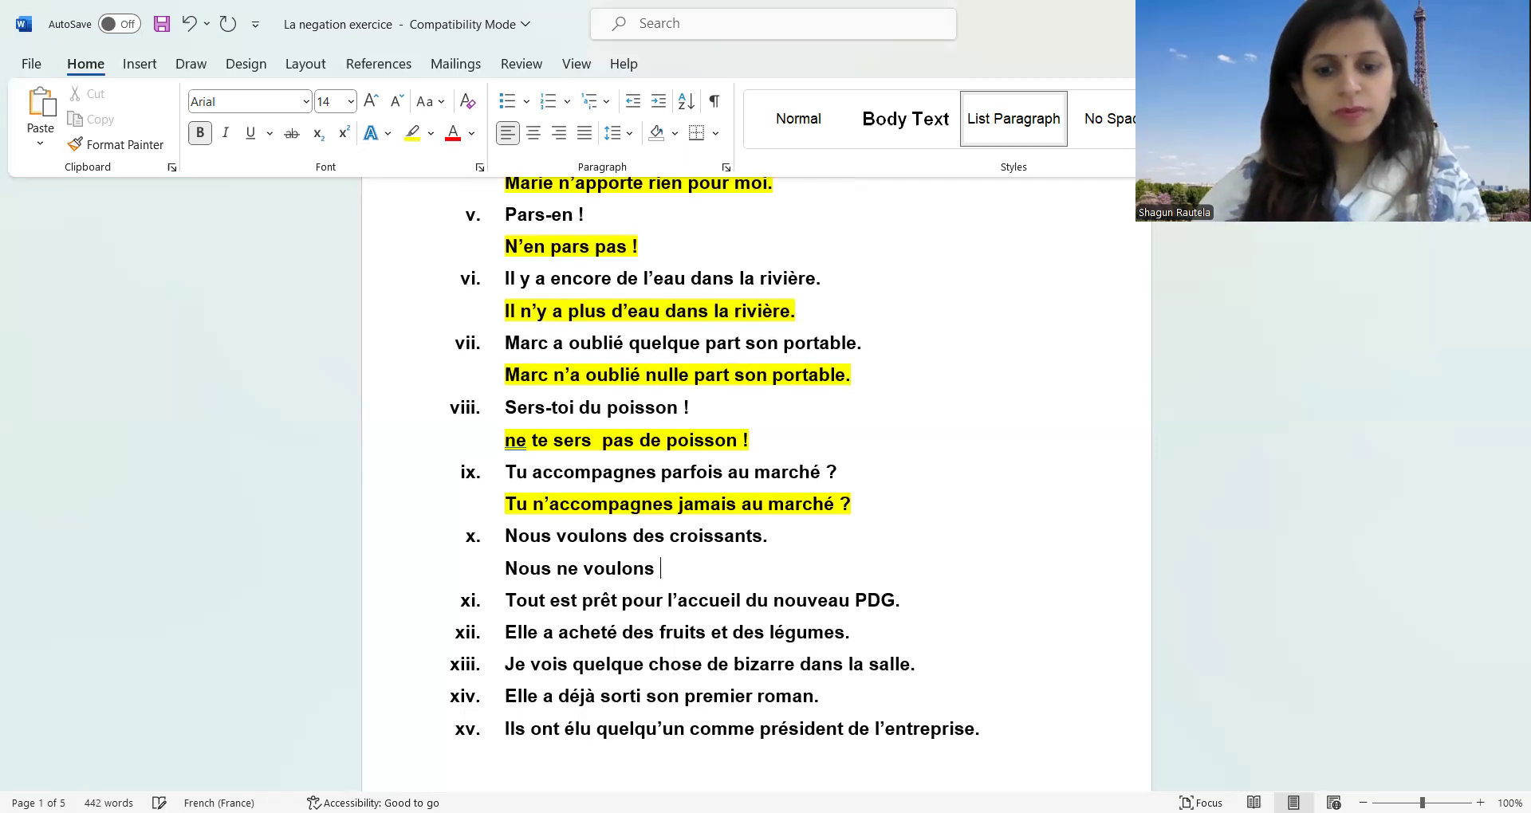
type(" pas de")
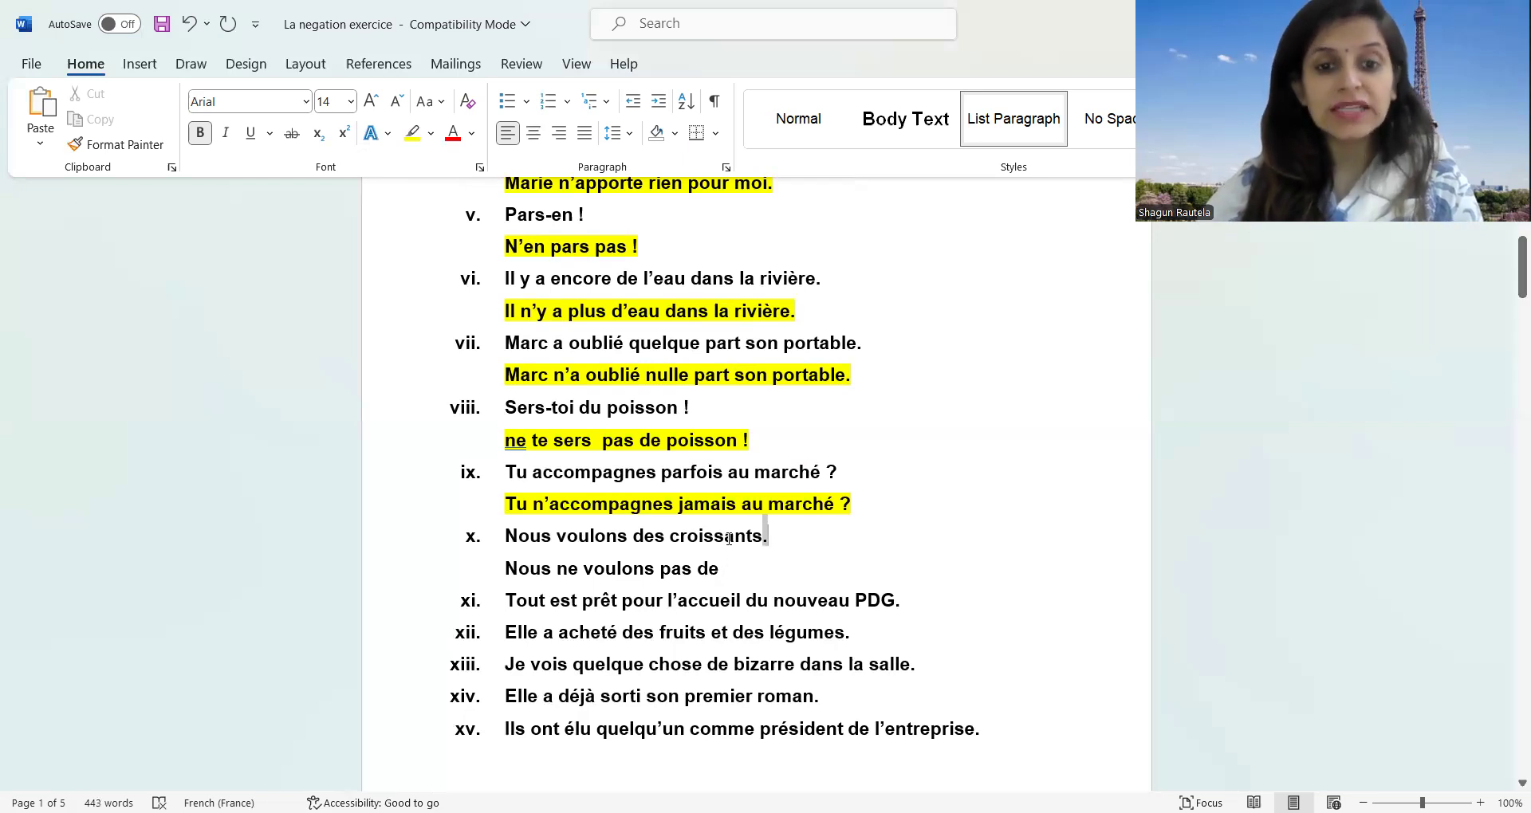
left_click_drag(729, 539, 671, 538)
key("ctrl+c")
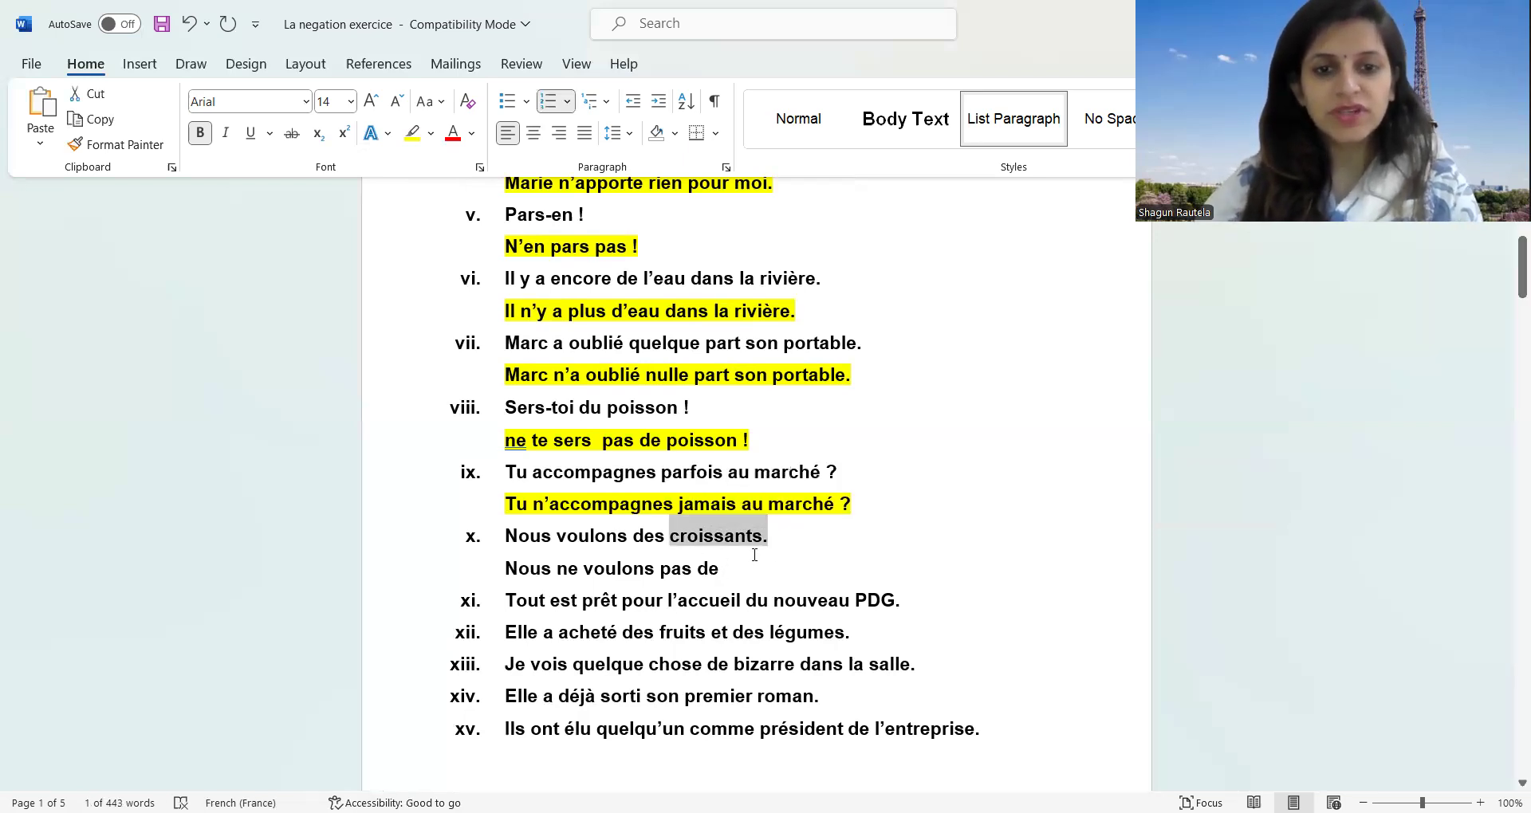
left_click(754, 555)
key("ctrl+v")
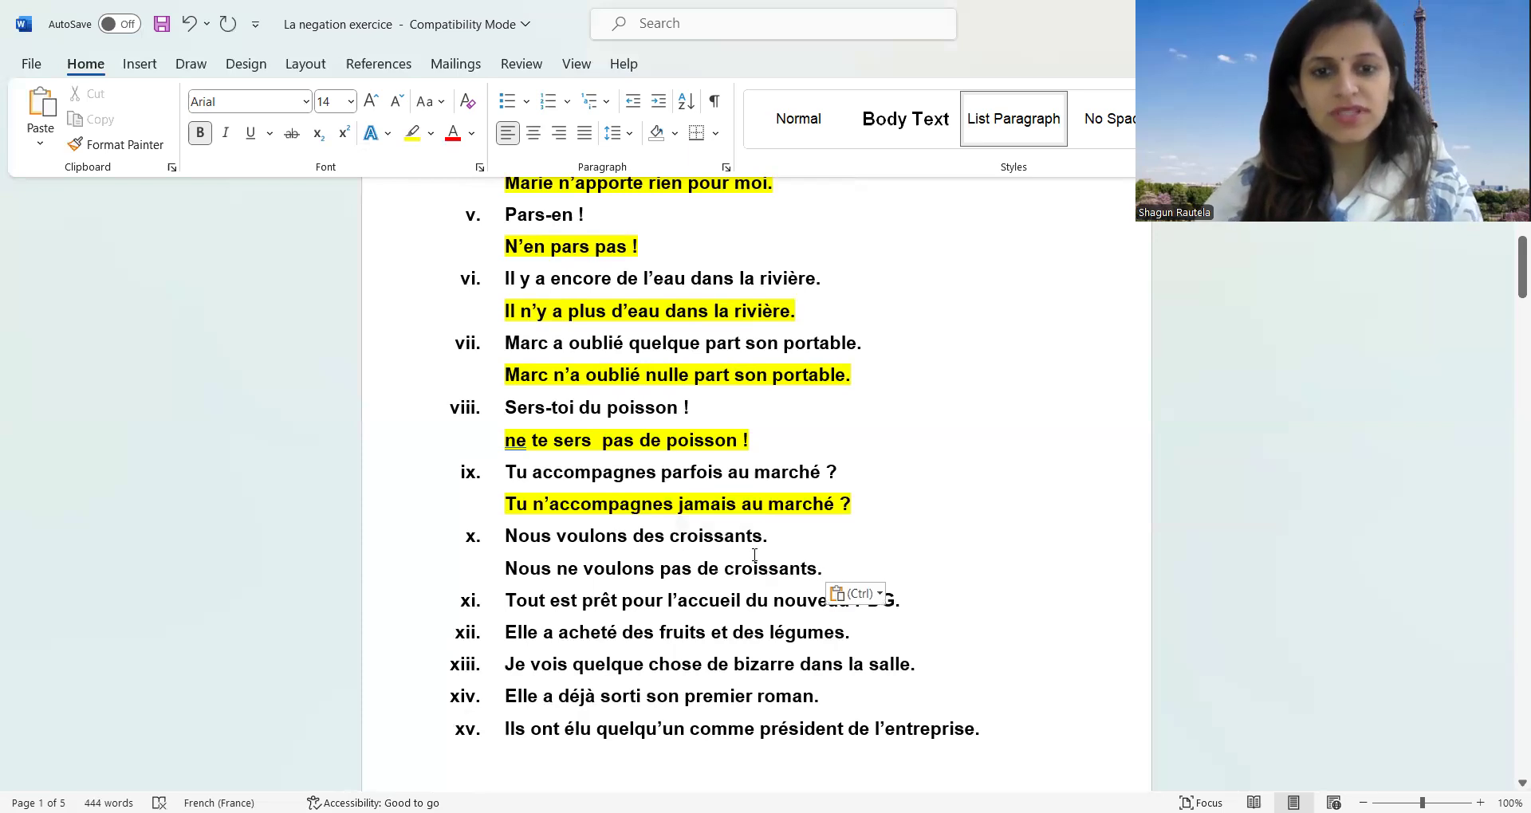
Highlight the answer to sentence x, “Nous ne voulons pas de croissants.”, in yellow.
left_click_drag(829, 569, 504, 568)
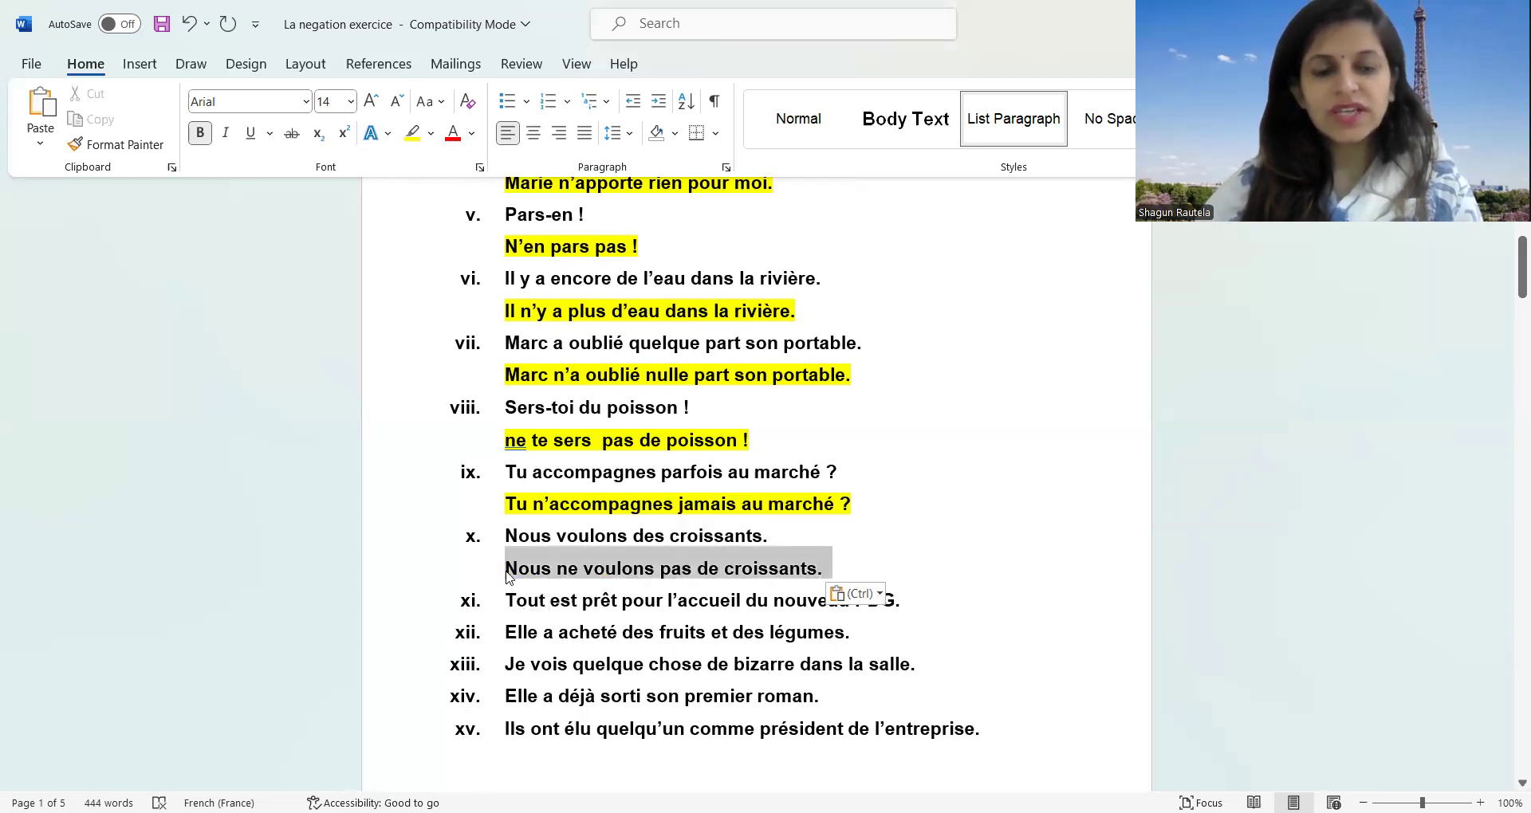
left_click(412, 133)
left_click(1165, 737)
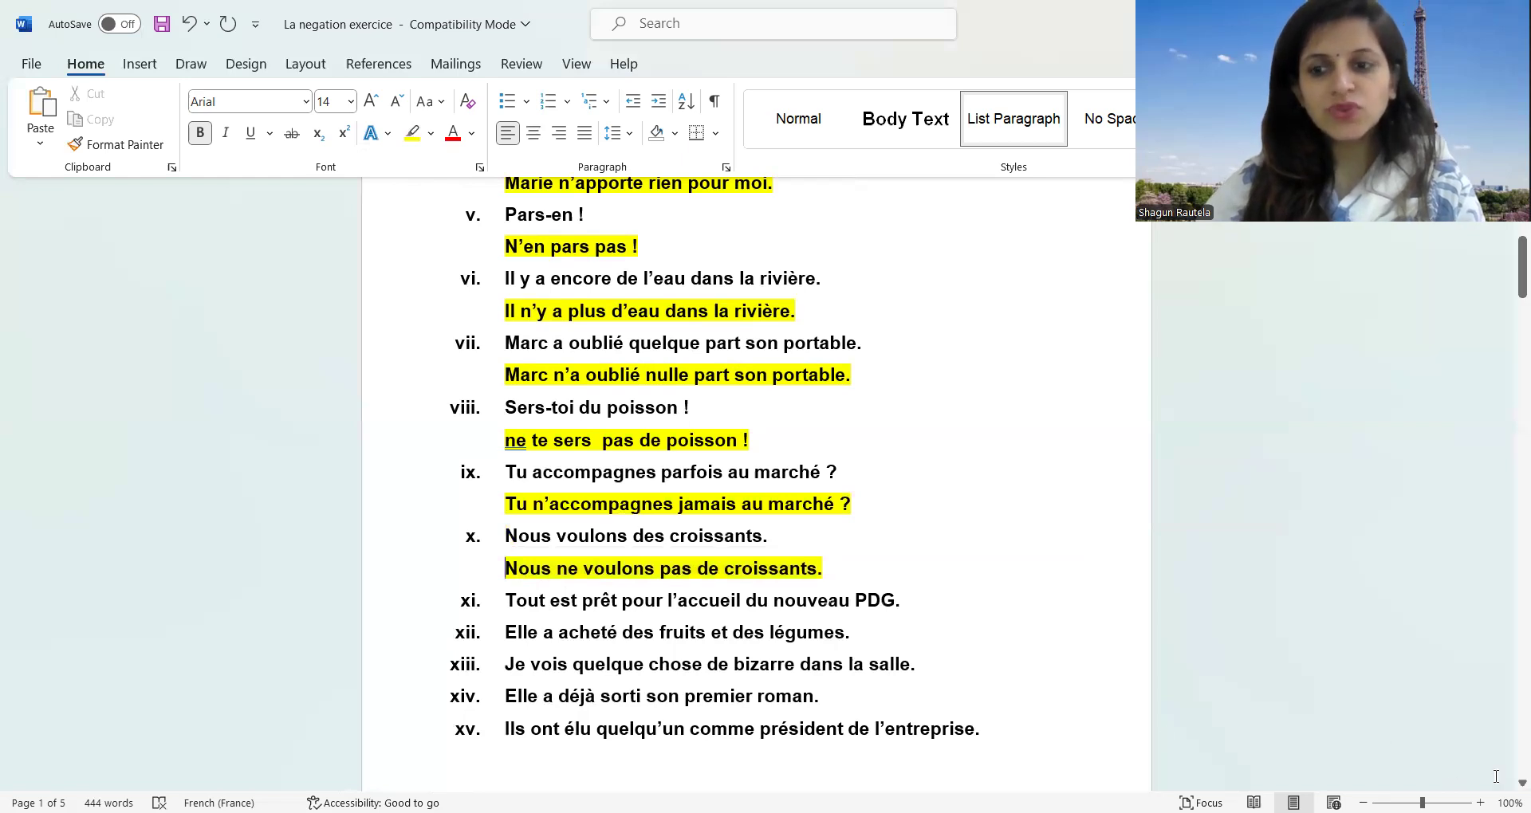
scroll(715, 458, "down", 3)
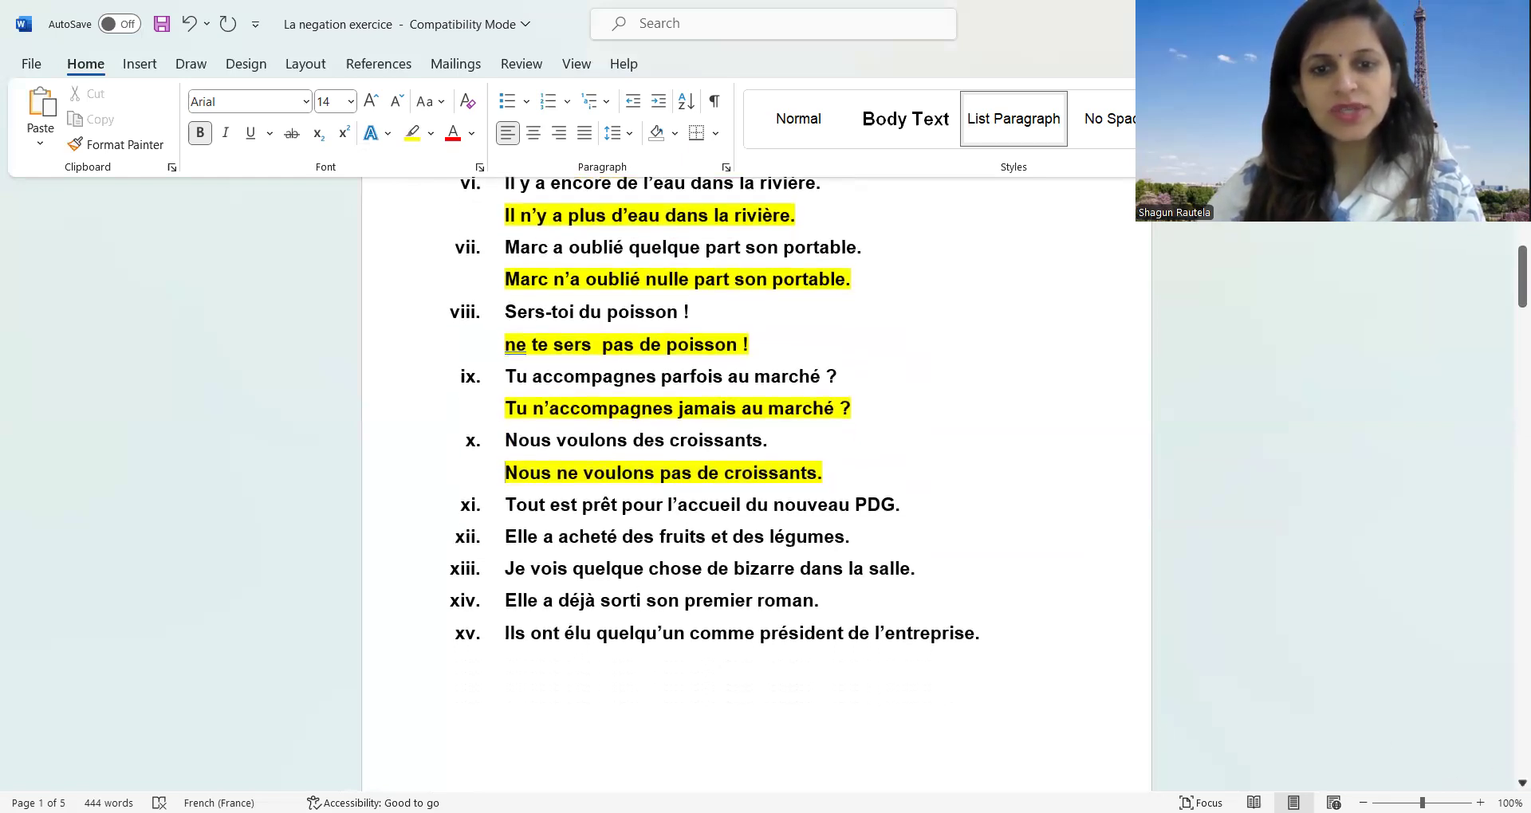